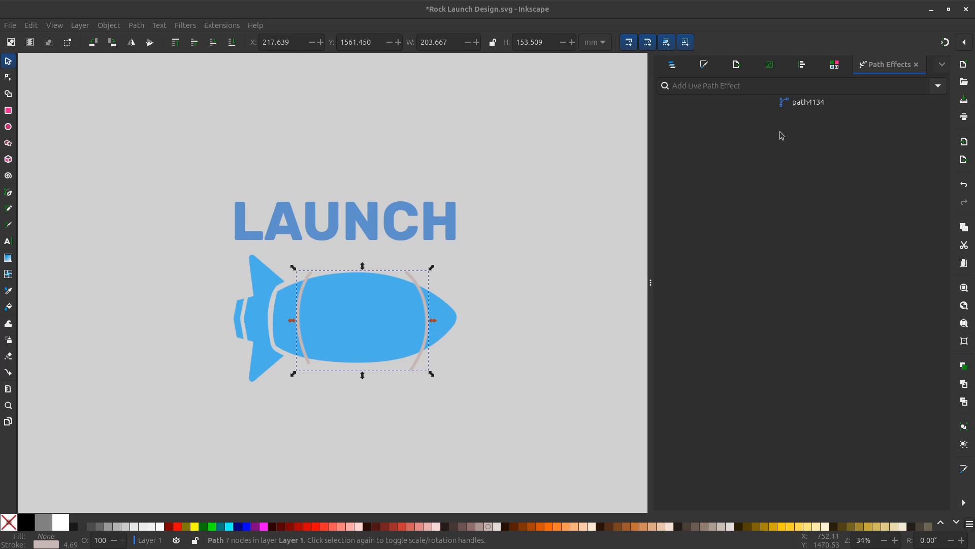
Open the list of live path effects for the two curved dividing lines across the rocket body
click(846, 86)
click(939, 86)
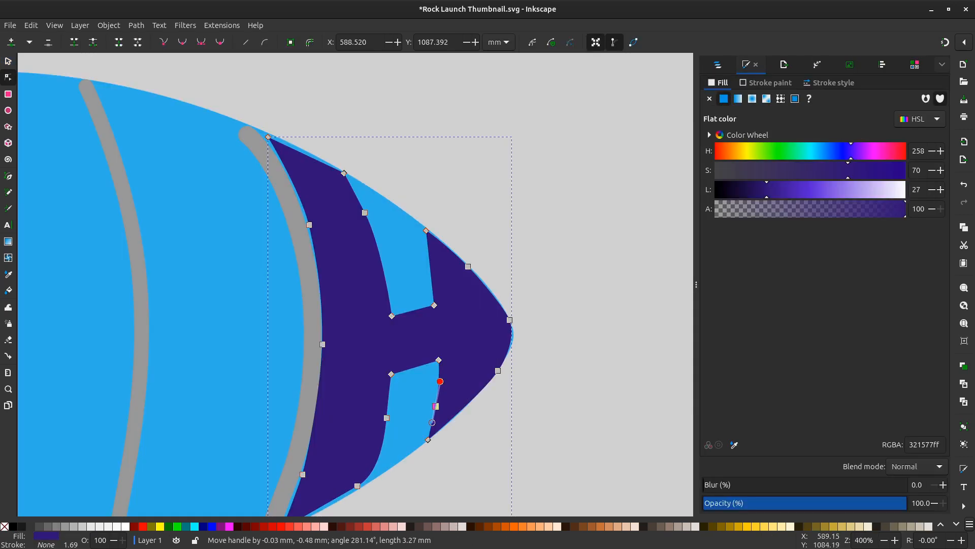
Reshape the left edge of the H's lower notch on the rocket nose by adjusting its node handle
click(386, 418)
drag(381, 446, 368, 478)
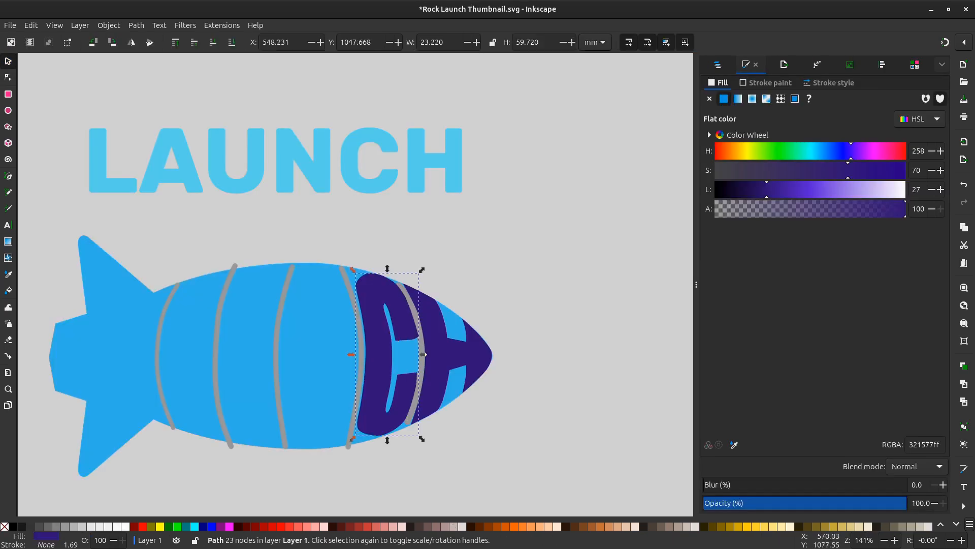
Nudge the inner nodes of the letter C's opening on the rocket body to refine its shape
key(n)
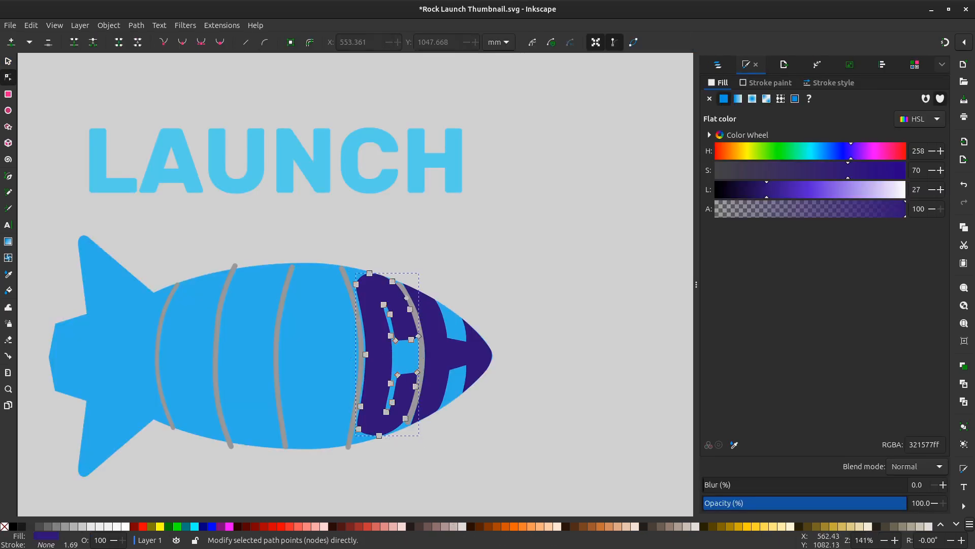
drag(390, 384, 389, 387)
key(Escape)
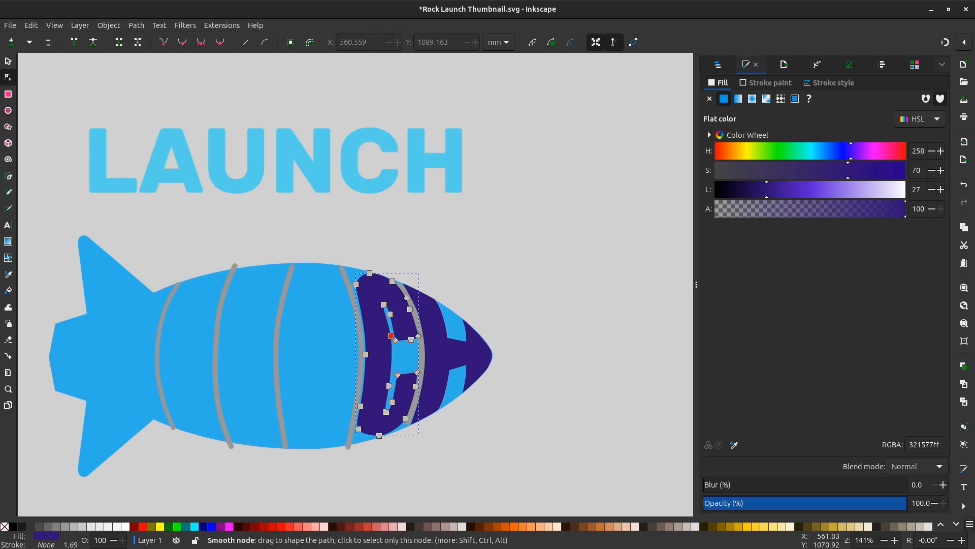
click(406, 345)
click(400, 332)
drag(391, 338, 391, 341)
key(s)
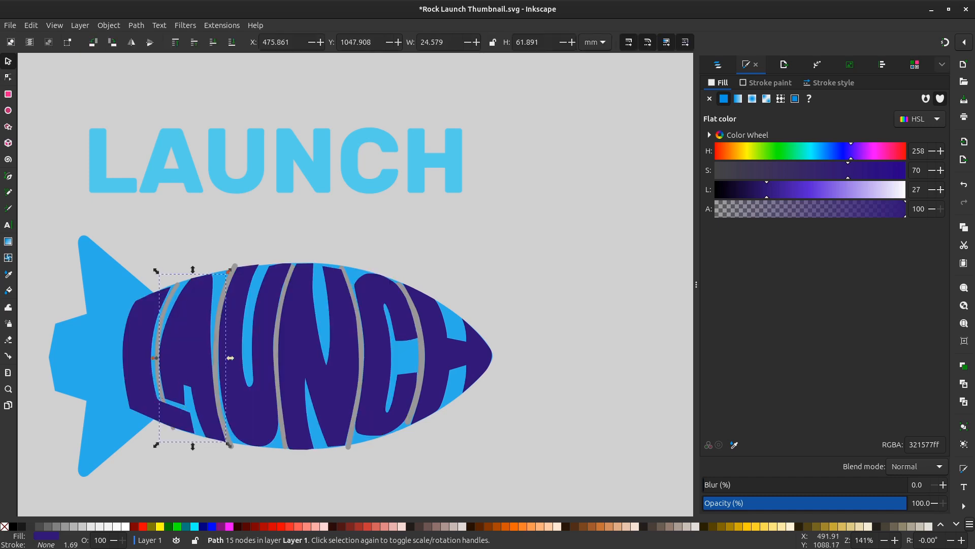
Adjust the letter A on the rocket by shifting its lower foot node left and its left-edge node slightly right
double_click(203, 383)
drag(205, 436, 203, 436)
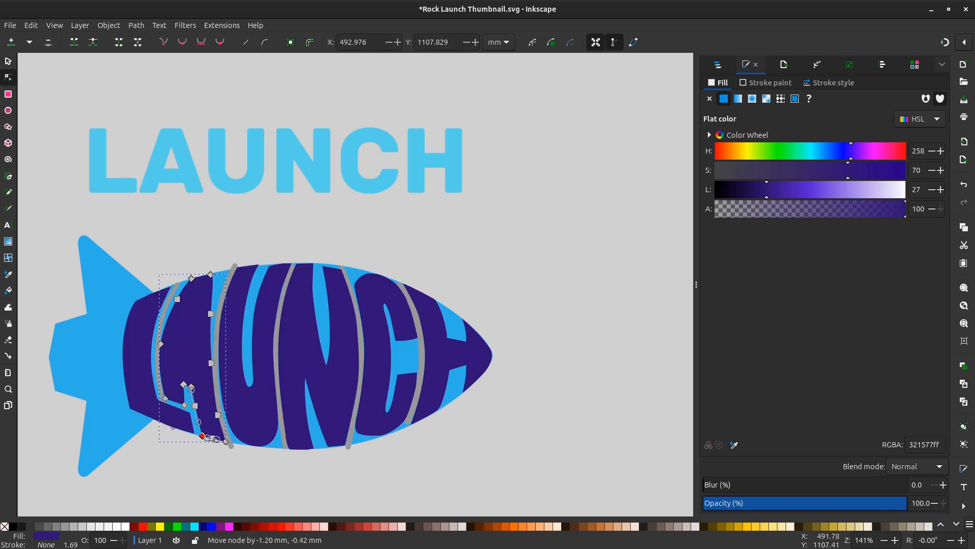
key(s)
click(221, 470)
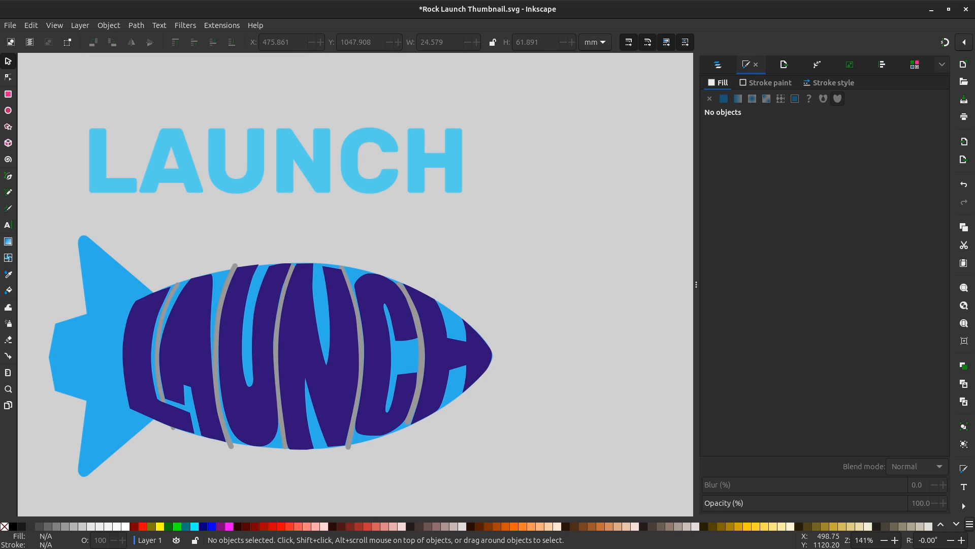
double_click(179, 353)
drag(160, 344, 163, 344)
click(229, 355)
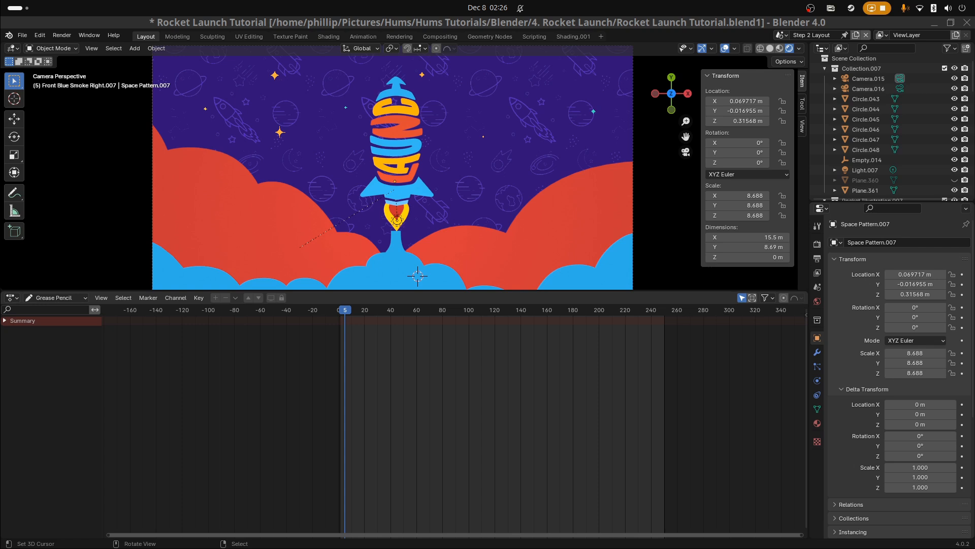
scroll(534, 244, down, 1)
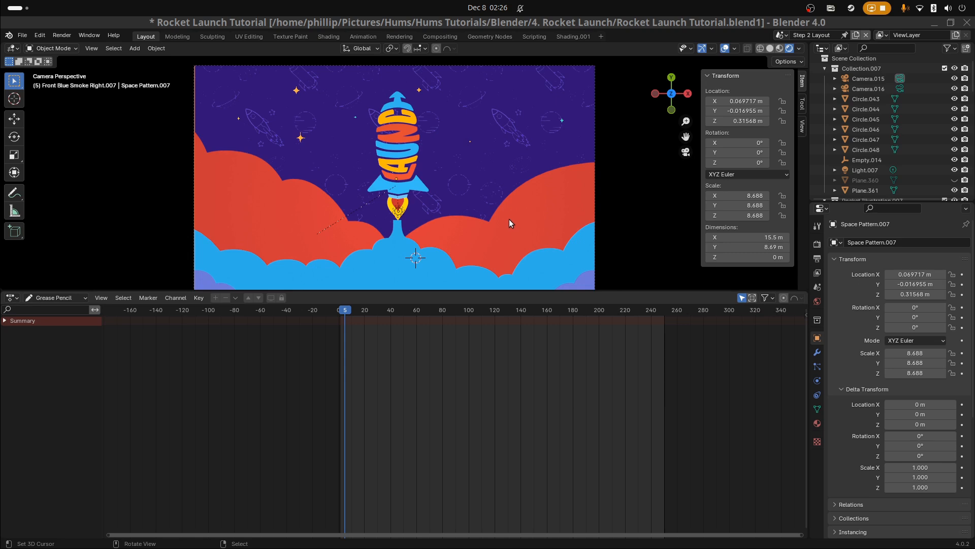
shift+middle_drag(508, 220, 508, 200)
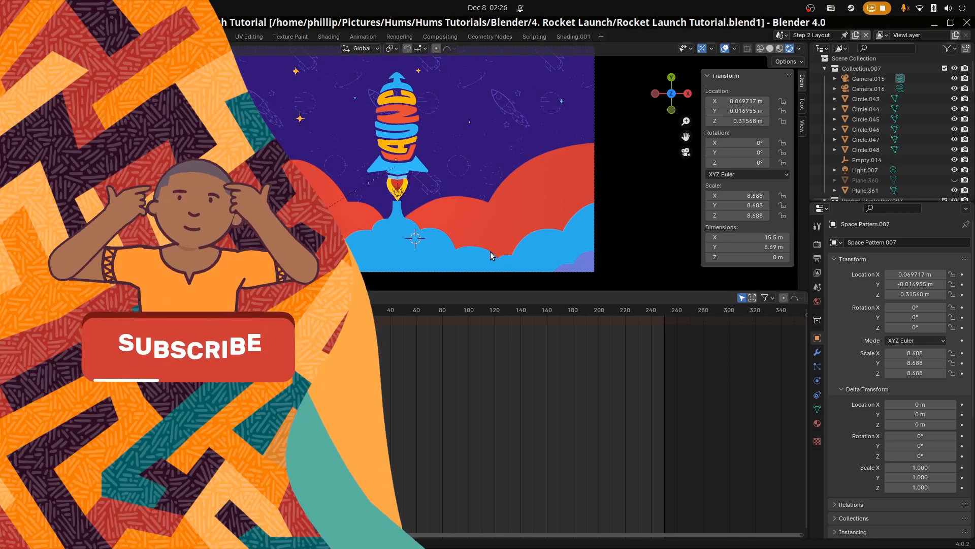
scroll(492, 255, up, 1)
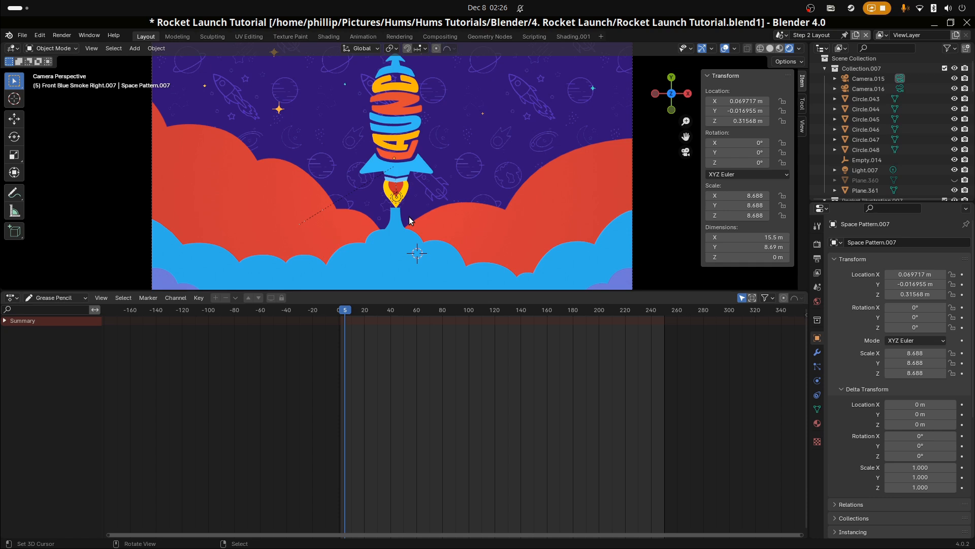
scroll(395, 220, down, 1)
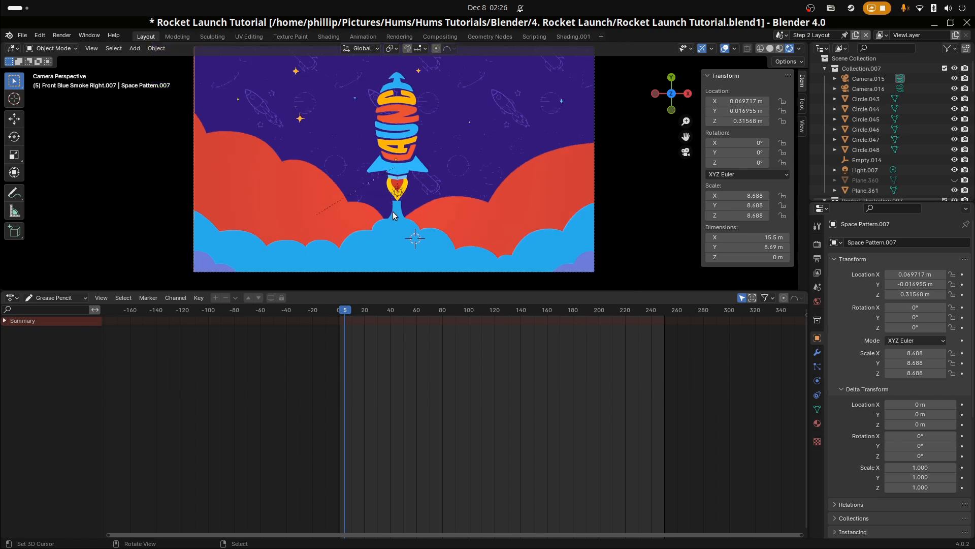
scroll(363, 188, up, 1)
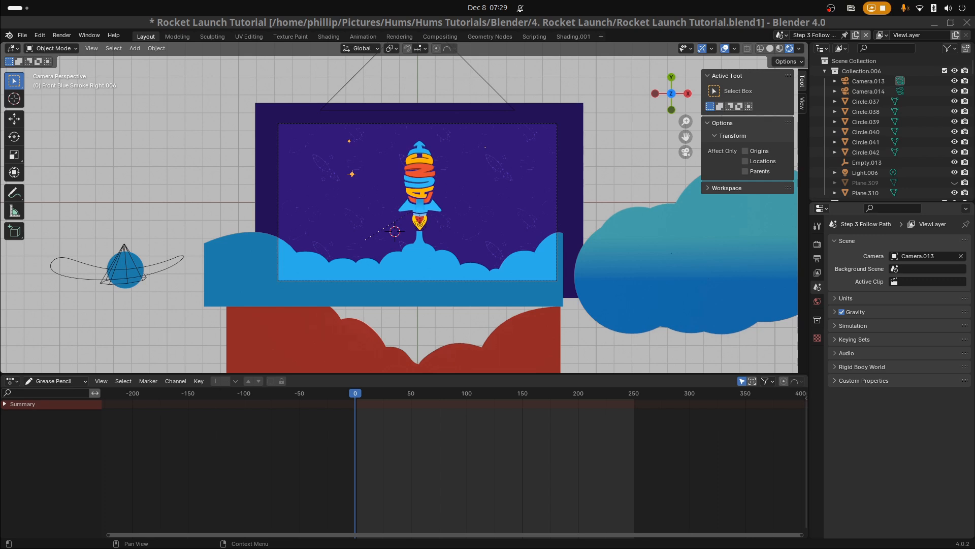
Add a Path curve at the 3D cursor, just above the blue front smoke
scroll(389, 260, up, 3)
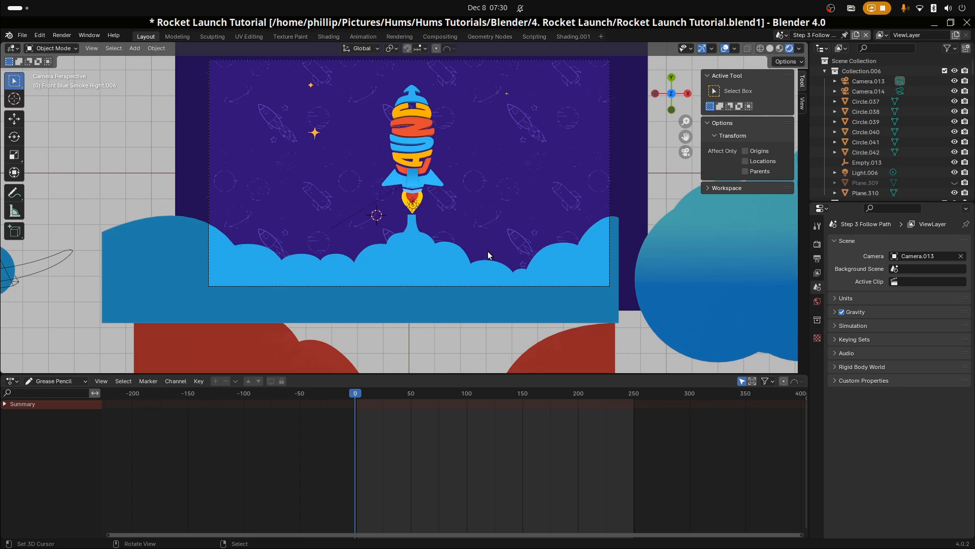
click(409, 240)
key(Tab)
key(Tab)
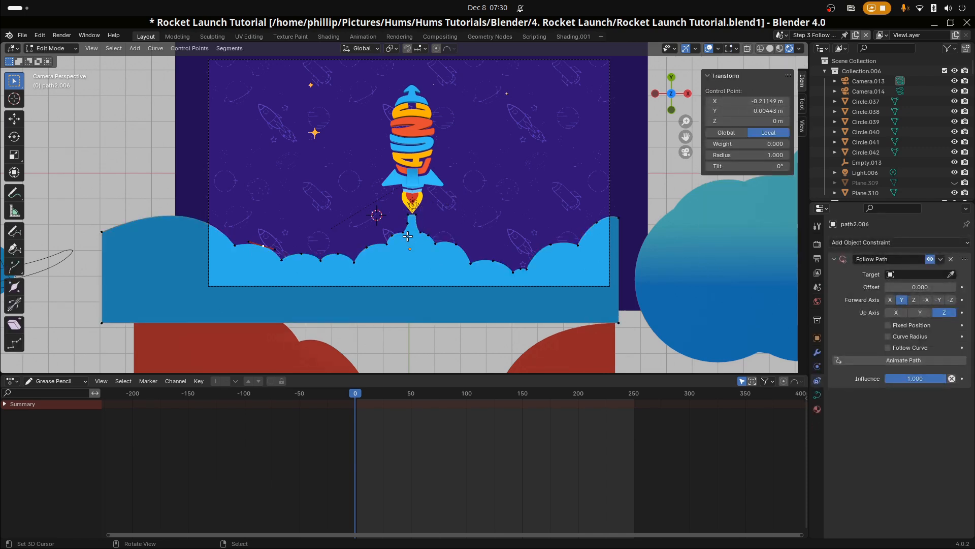
key(shift+a)
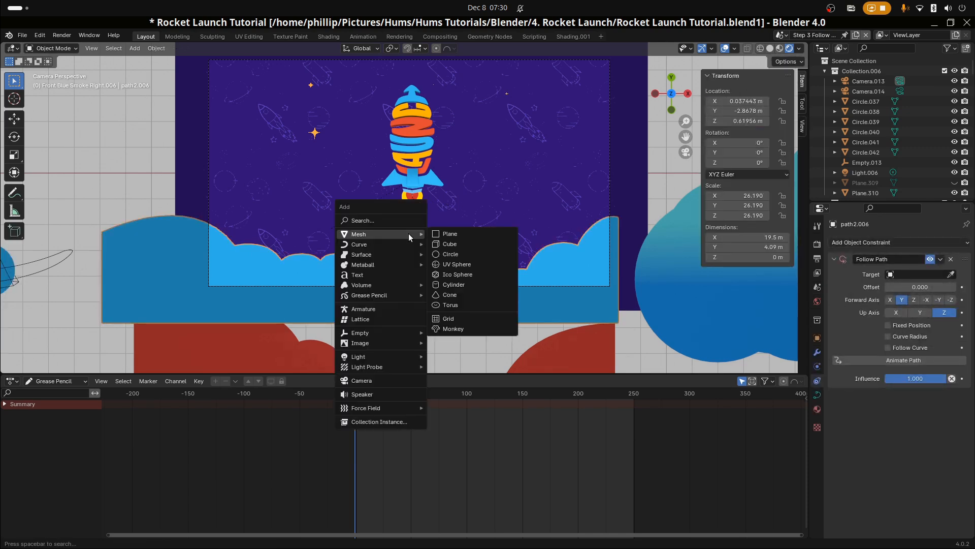
mouse_move(389, 245)
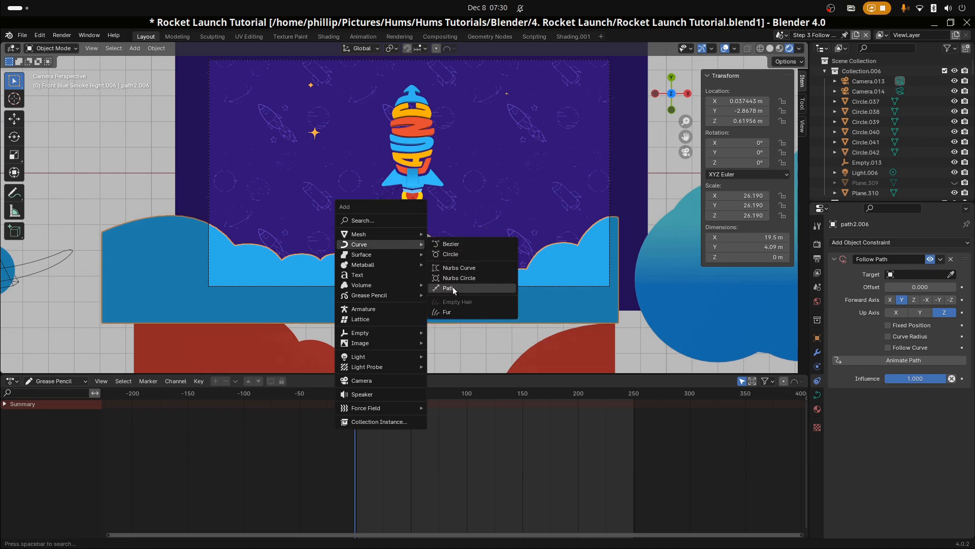
click(452, 287)
Move four of the path's control points down and left so it sags over the left half of the blue smoke
key(Tab)
scroll(407, 254, up, 1)
key(g)
click(401, 244)
click(378, 239)
key(g)
click(369, 273)
click(349, 238)
key(g)
click(331, 293)
click(317, 238)
key(g)
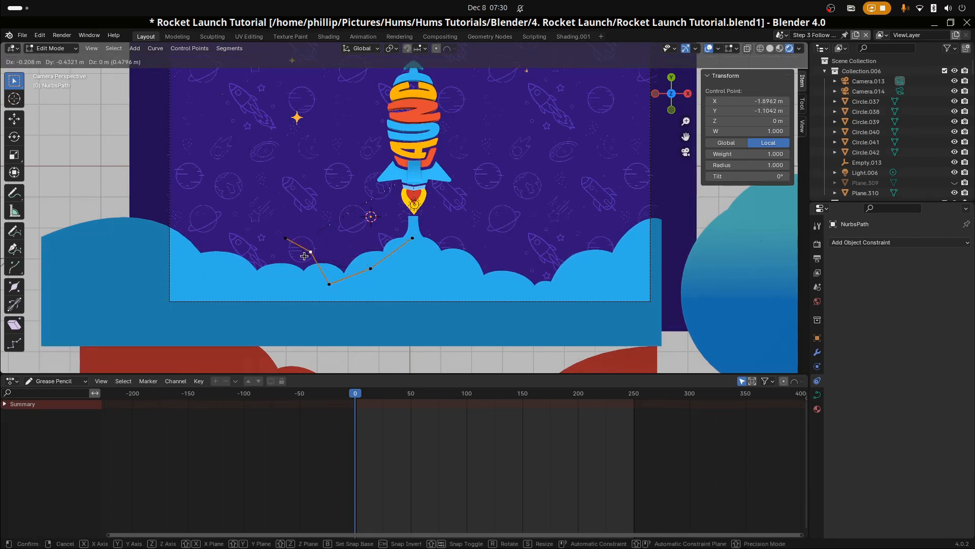
click(287, 277)
click(281, 235)
key(g)
click(236, 272)
Spread the path's left and middle control points further left, with the end point near the camera frame's left edge
click(298, 284)
key(g)
click(280, 290)
click(232, 279)
key(g)
click(182, 261)
click(277, 280)
key(g)
click(243, 283)
click(331, 285)
key(g)
click(302, 282)
Fine-tune the path's right-hand control points so its right end sits in the smoke just beneath the rocket
click(372, 268)
key(g)
click(369, 278)
click(300, 281)
key(g)
click(294, 286)
click(413, 238)
key(g)
click(399, 251)
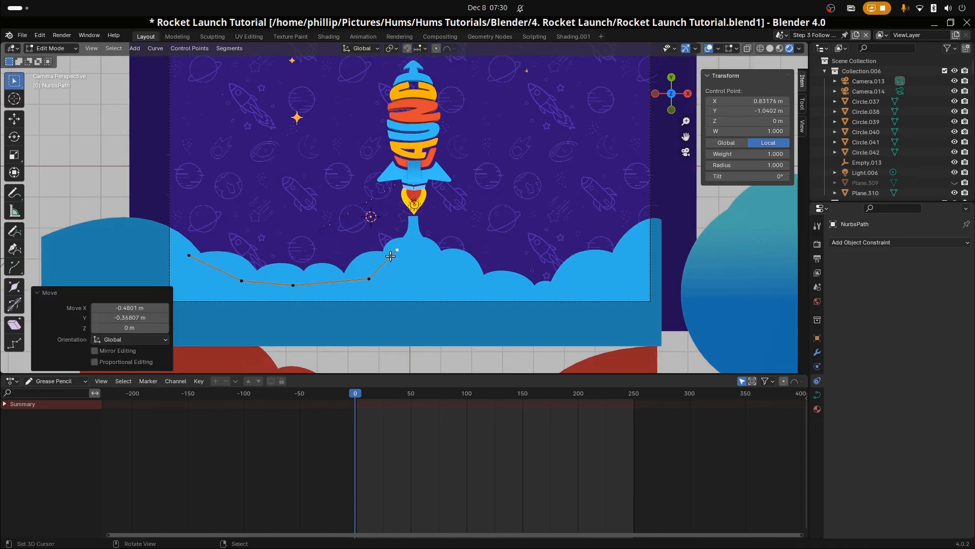
click(373, 281)
key(g)
click(370, 277)
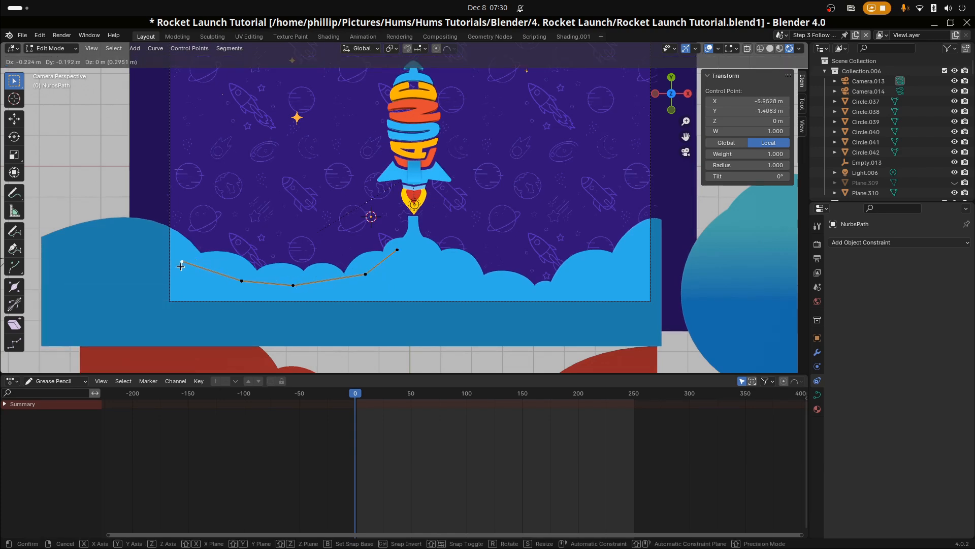
Move the whole path up along the global Z axis by about 0.10 m
key(Tab)
key(g)
key(z)
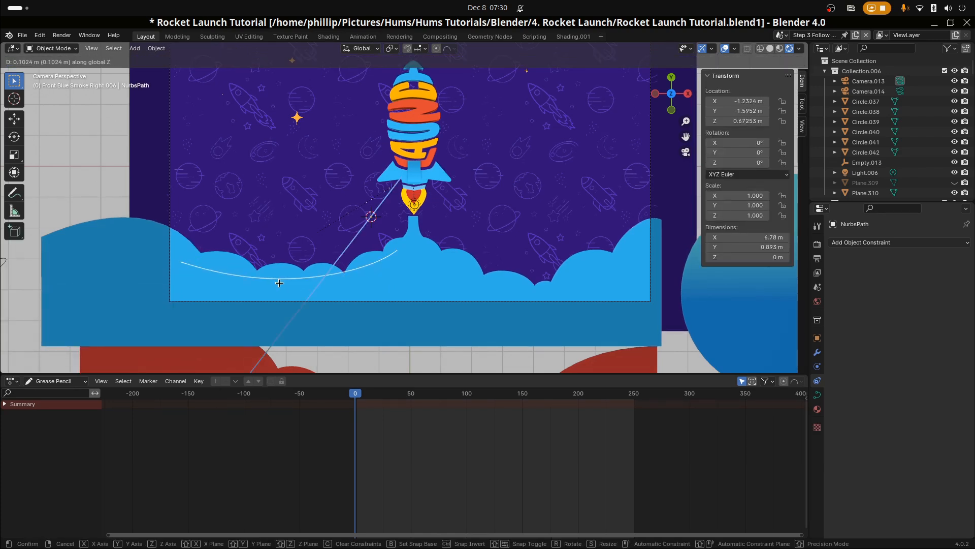
click(281, 286)
Move the path's left end point up by about 0.41 m in Y
key(Tab)
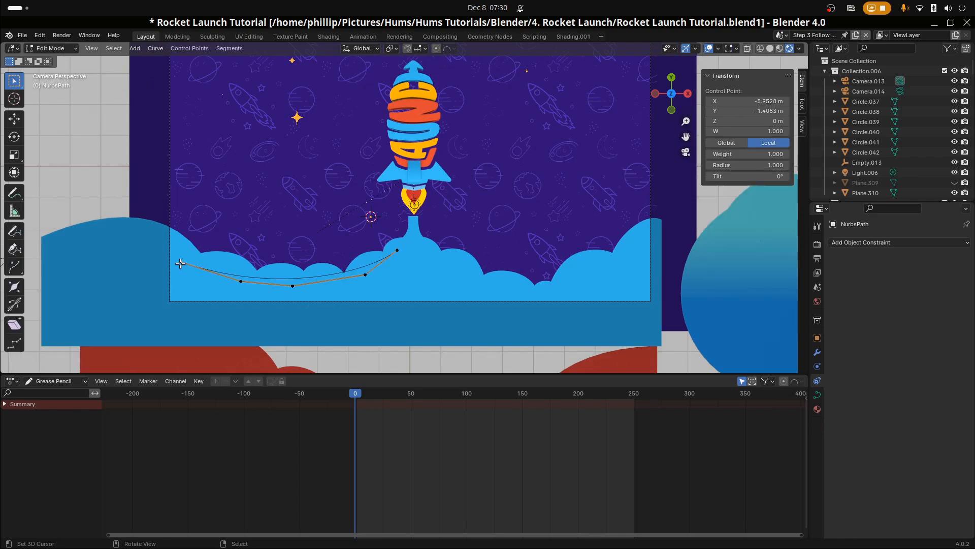
click(182, 262)
key(g)
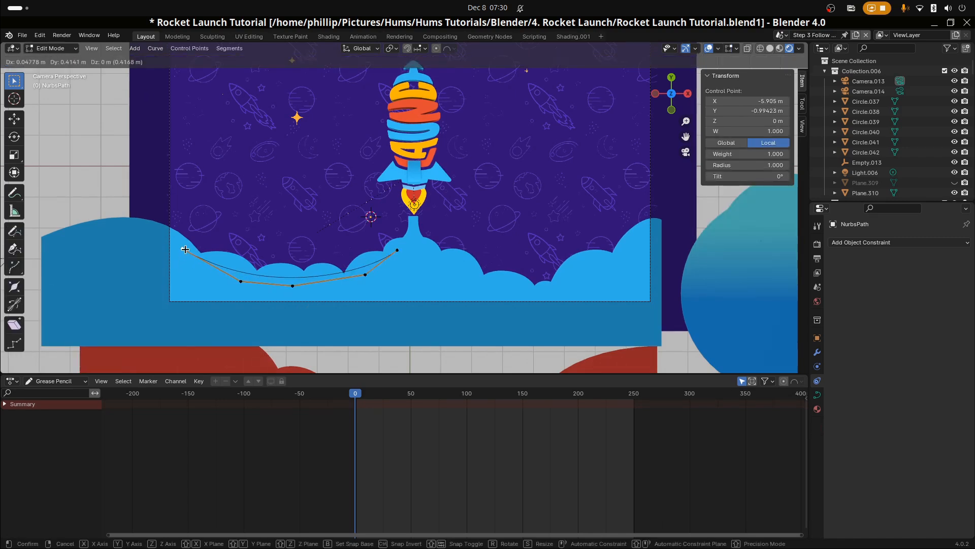
click(186, 254)
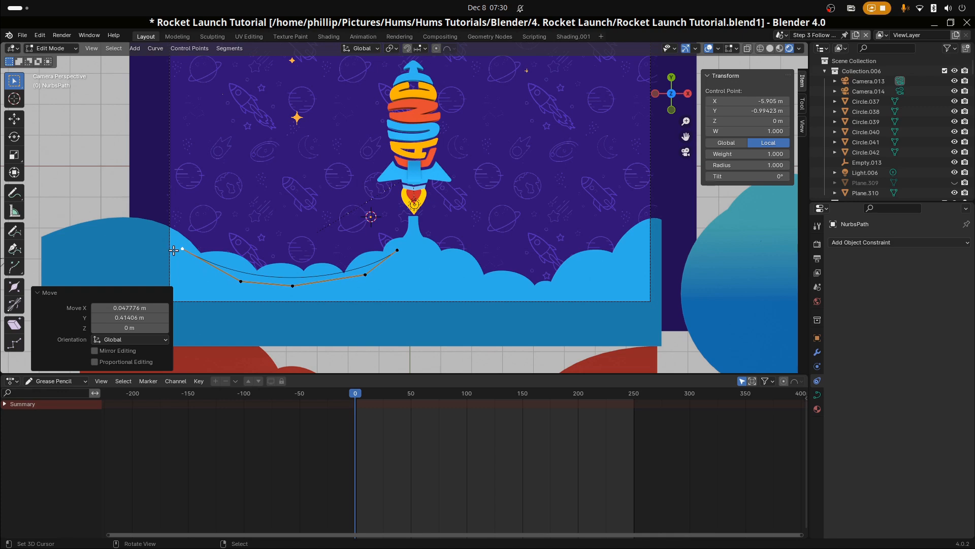
Extrude five points from the path's left end, looping below the curve and back right to the smoke beneath the rocket
key(g)
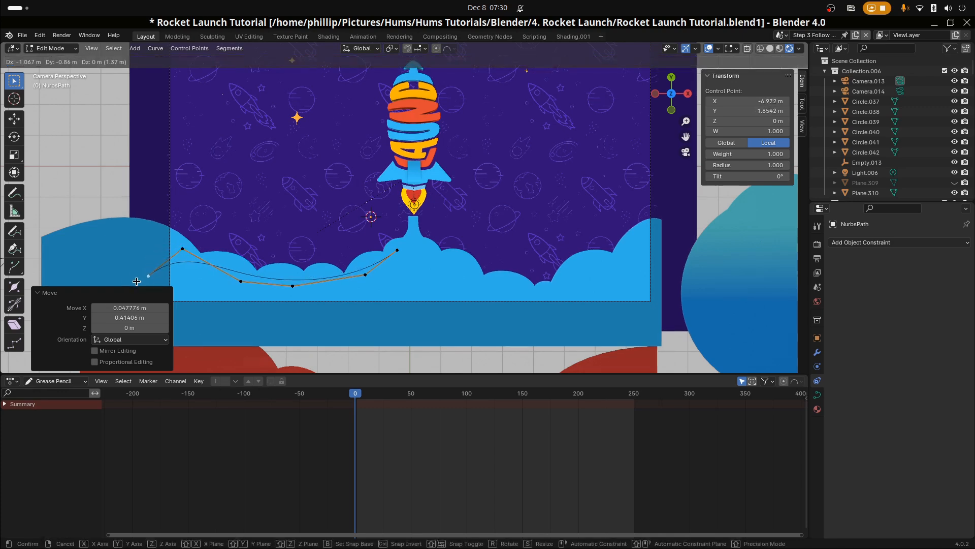
click(138, 281)
scroll(210, 299, down, 2)
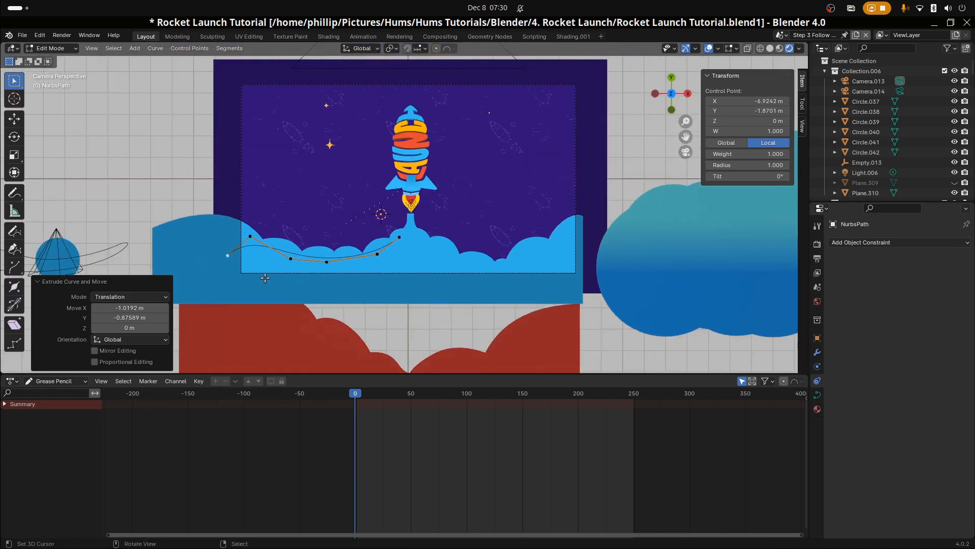
key(e)
click(305, 290)
key(e)
click(390, 289)
key(e)
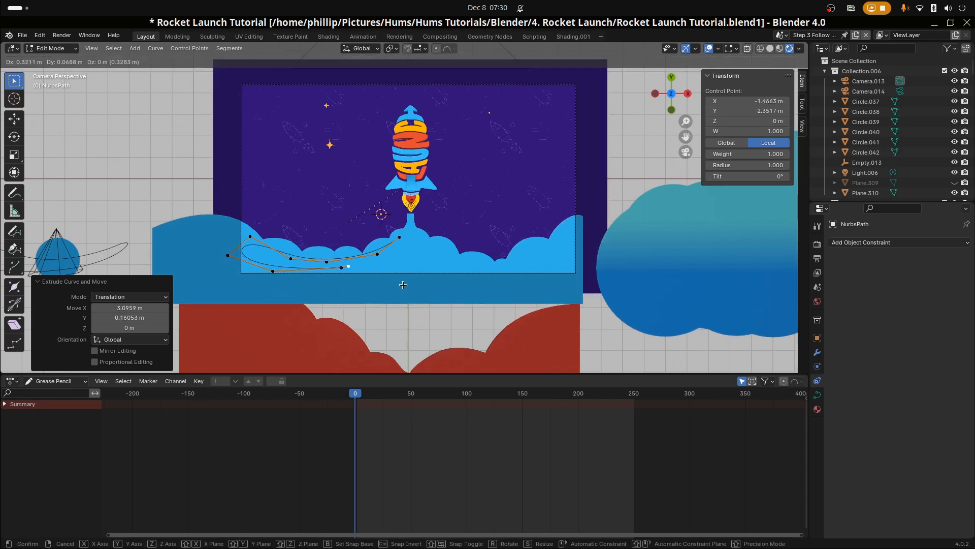
click(440, 276)
key(e)
click(458, 260)
Select the path's two right-hand end points together and shift them slightly down in the smoke
scroll(457, 259, up, 4)
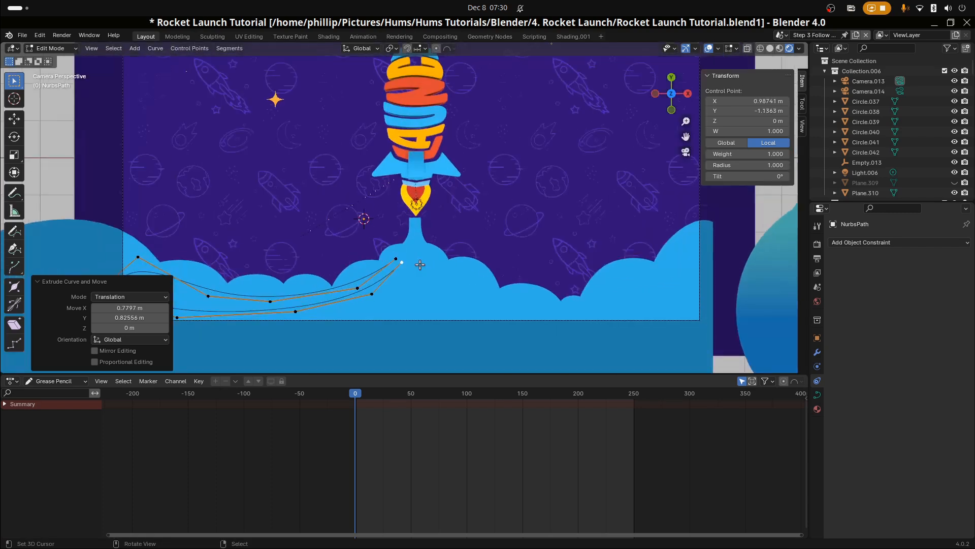
shift+click(335, 249)
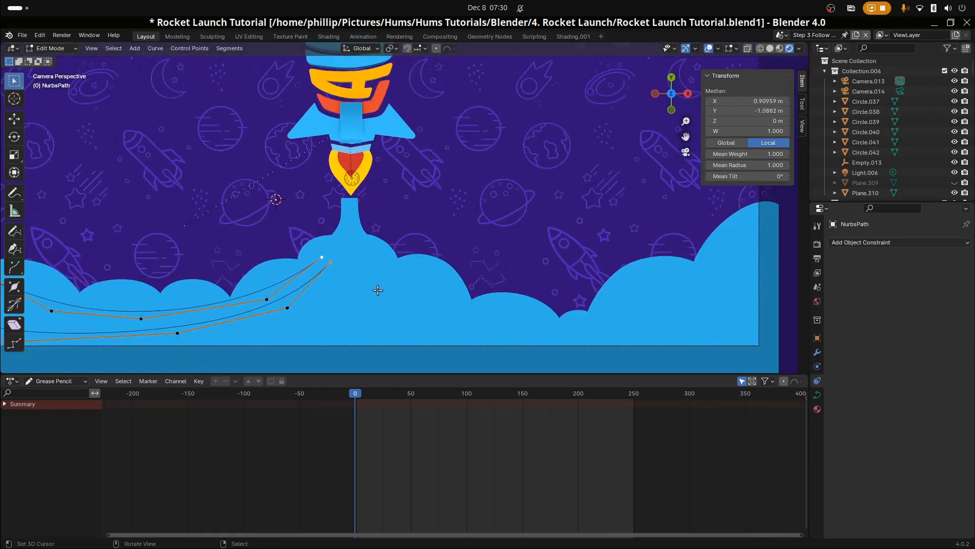
scroll(365, 285, down, 2)
scroll(387, 283, up, 2)
key(g)
click(342, 272)
Refine the path's lower strand by moving its point near the rocket up and right, and a mid-length point slightly down
click(307, 291)
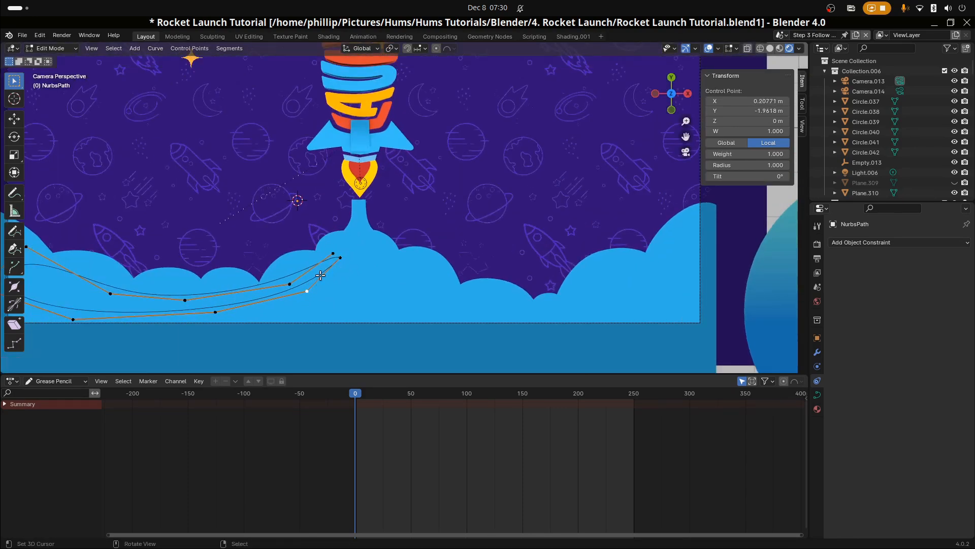
key(g)
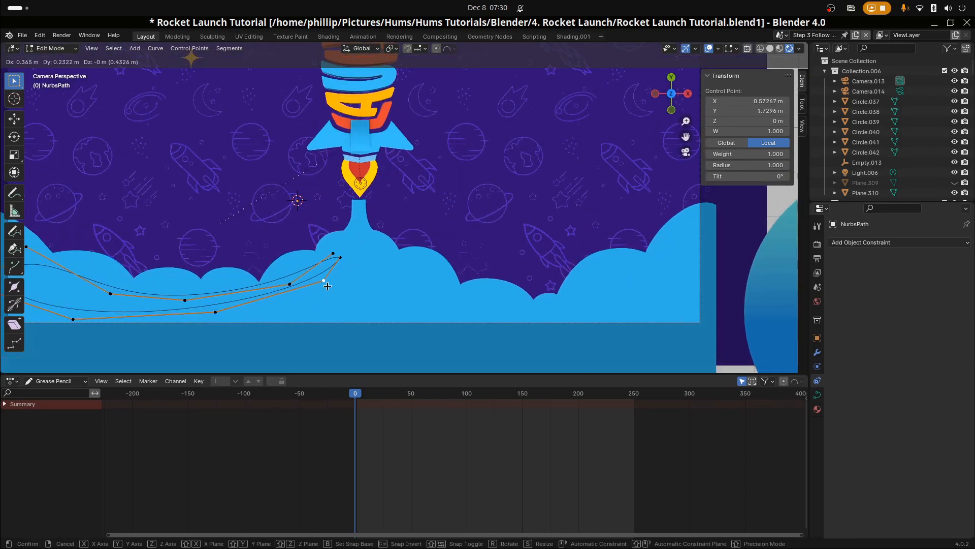
click(330, 284)
key(Tab)
scroll(355, 303, down, 3)
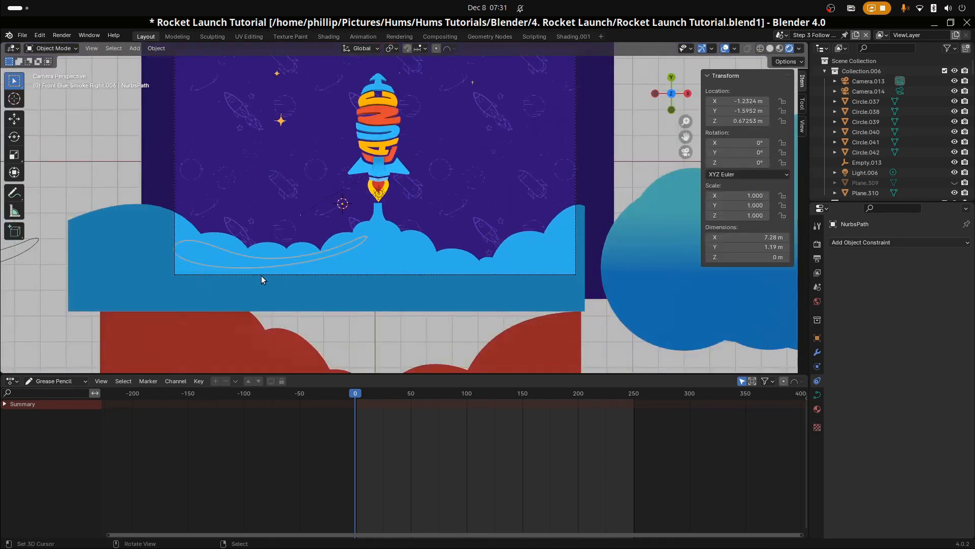
key(Tab)
right_click(290, 267)
key(g)
click(300, 274)
key(Tab)
Add a mesh circle with 32 vertices and a 1 m radius at the 3D cursor
key(shift+a)
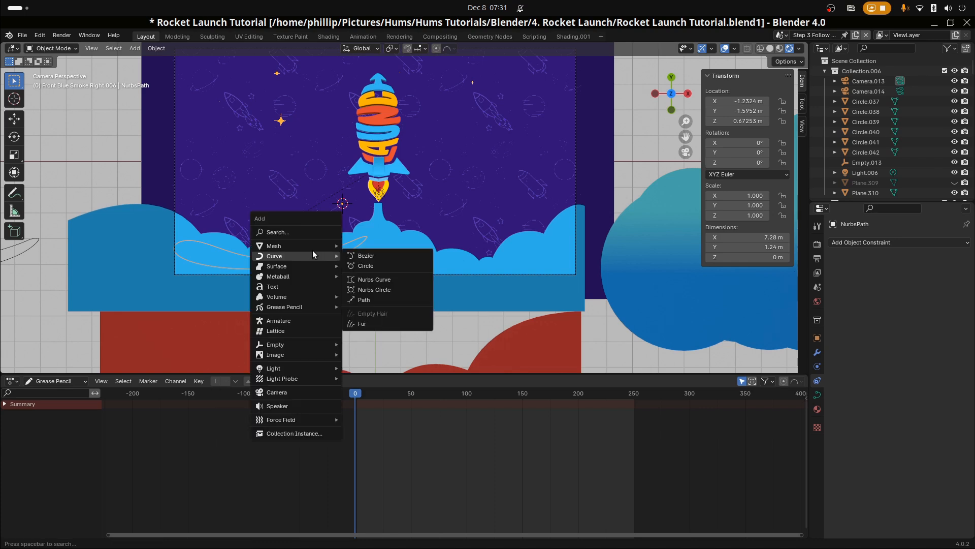
mouse_move(314, 247)
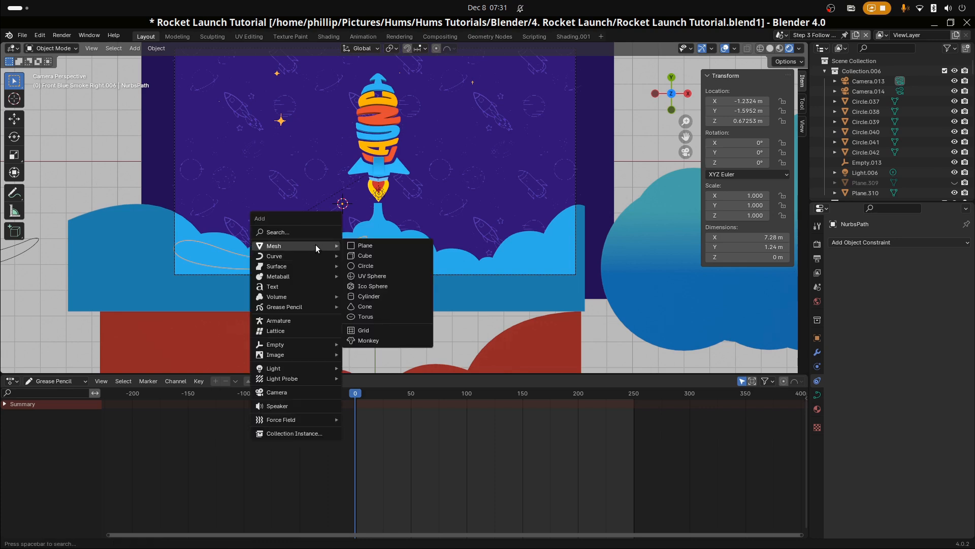
click(379, 267)
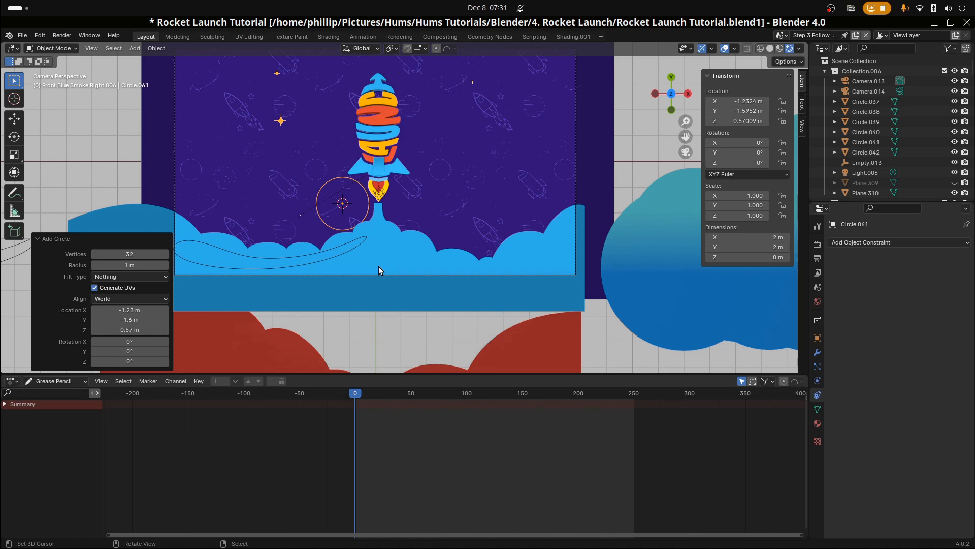
Fill the new circle with a face and move it down onto the path's right end in the smoke
key(Tab)
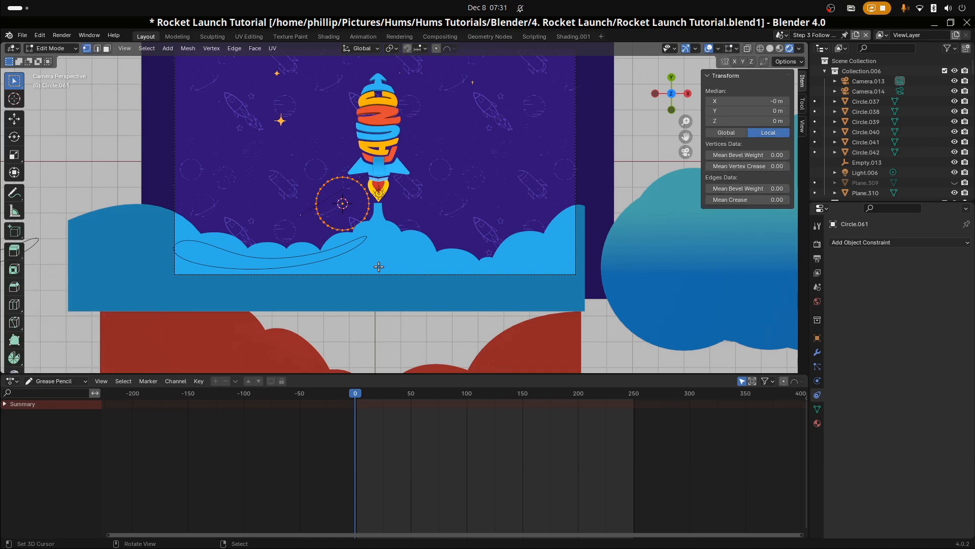
key(f)
key(Tab)
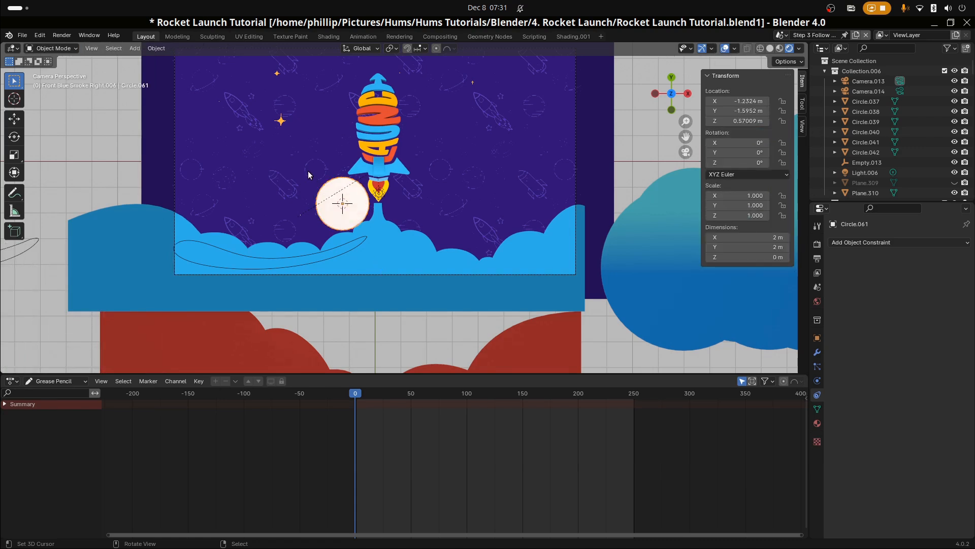
drag(325, 201, 346, 236)
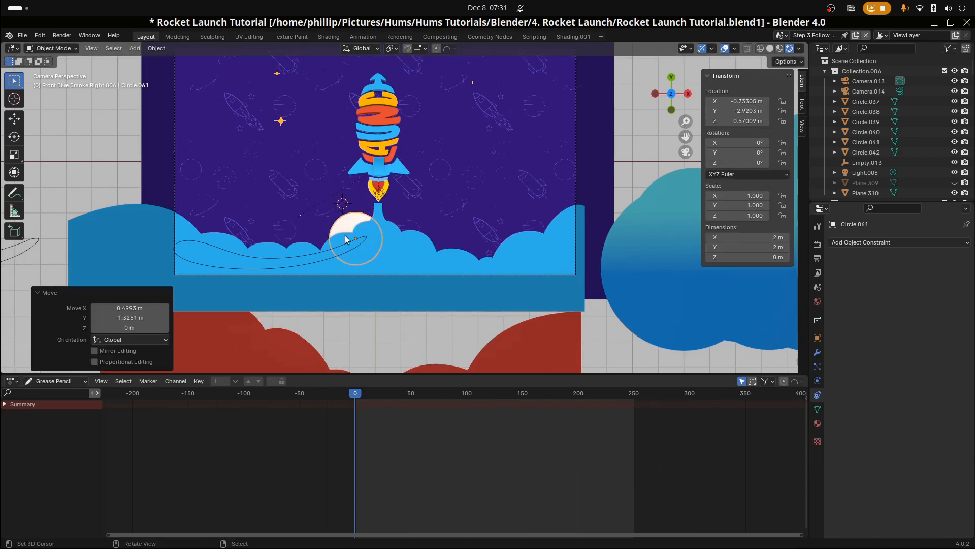
Raise the circle about 0.094 m along Z in front of the smoke and scale it down to about 0.741
key(g)
key(z)
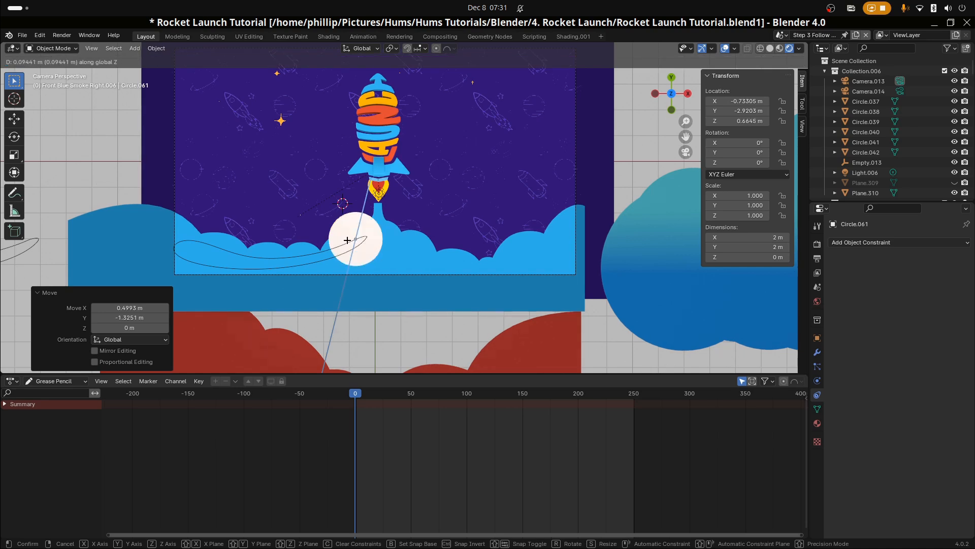
click(348, 240)
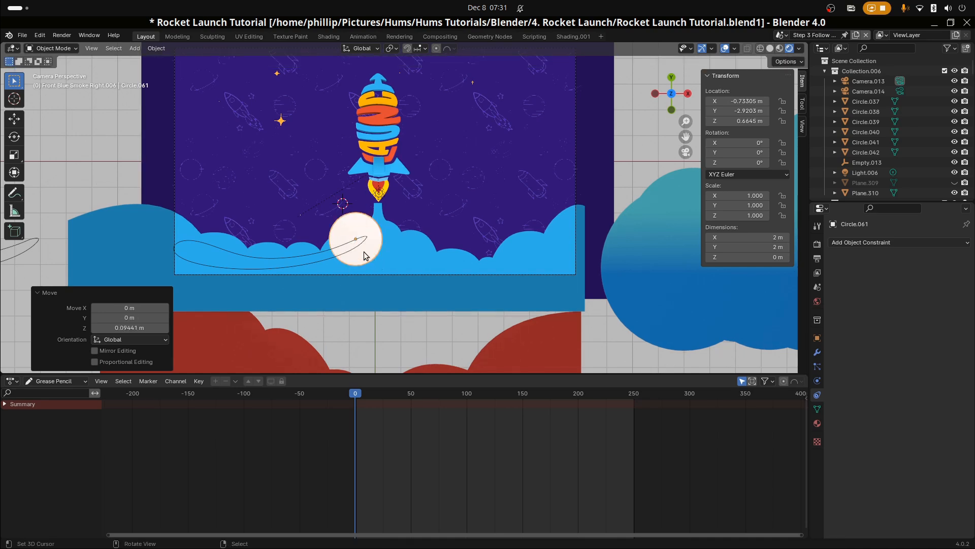
key(s)
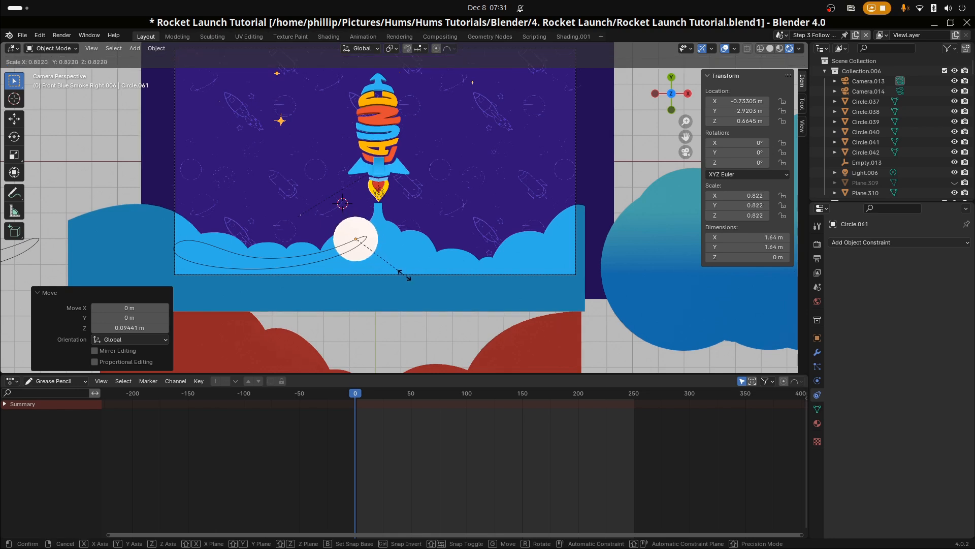
click(399, 272)
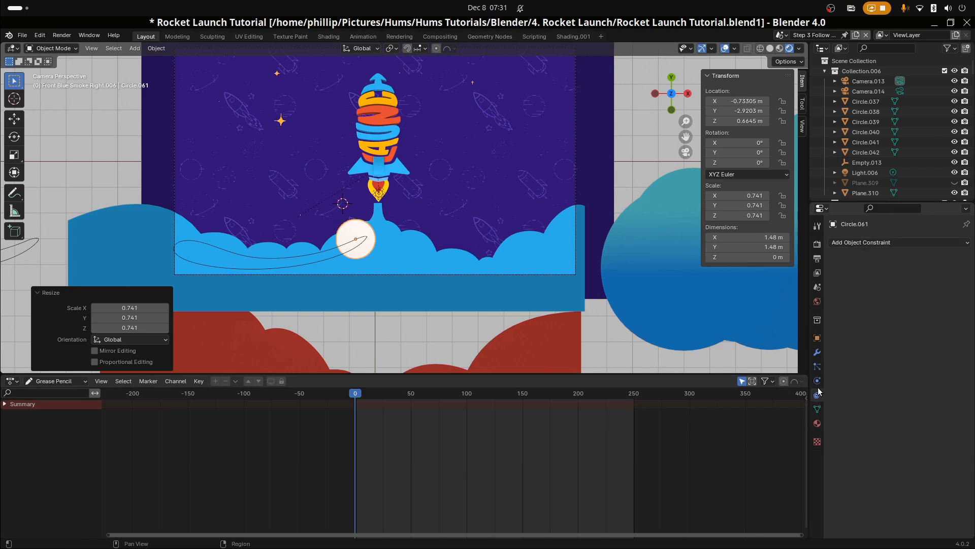
Add a Follow Path constraint to the circle and rename the looping path as Left Azure Smoke Path Control
click(861, 246)
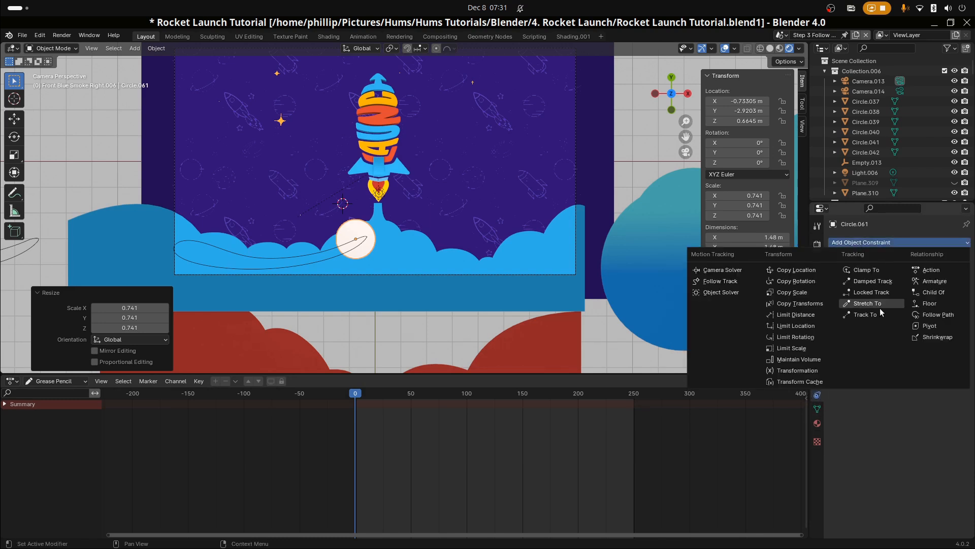
click(938, 314)
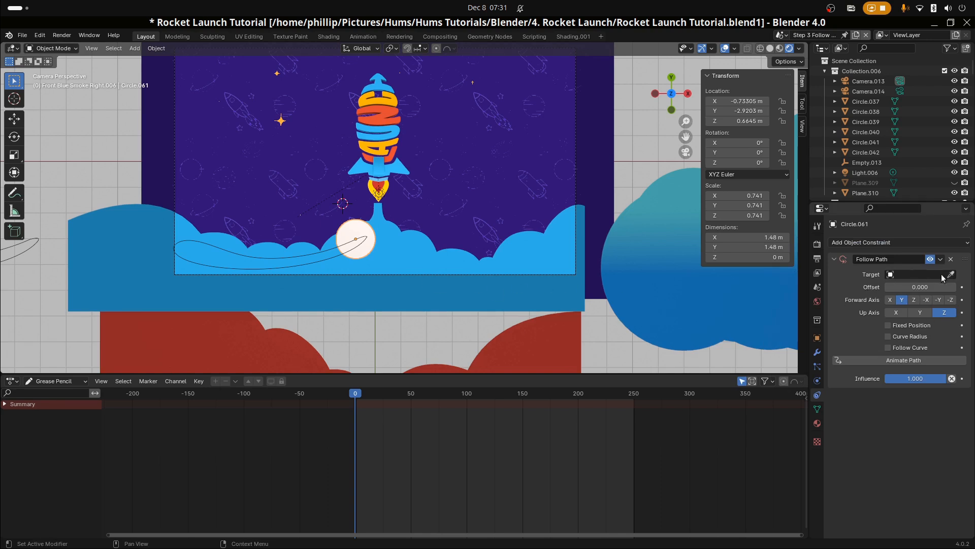
click(288, 265)
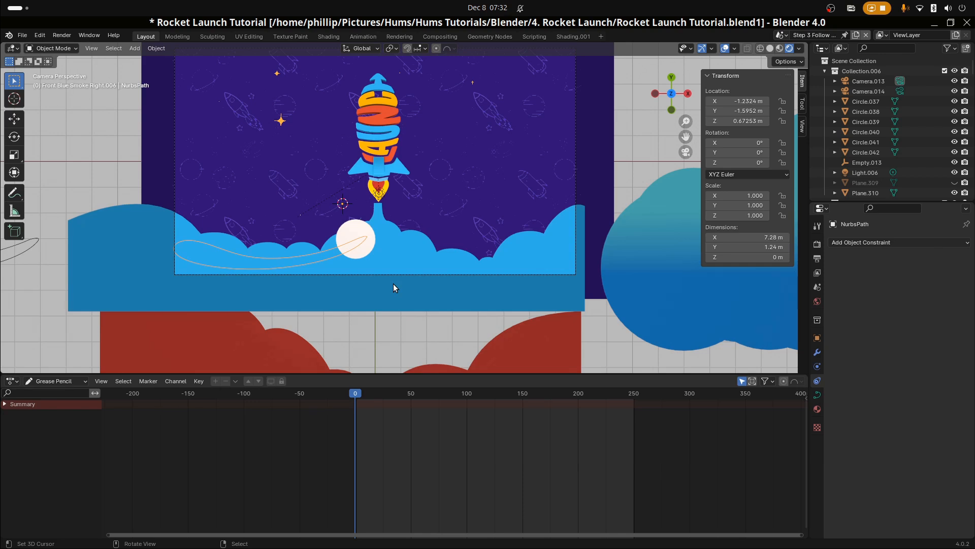
key(F2)
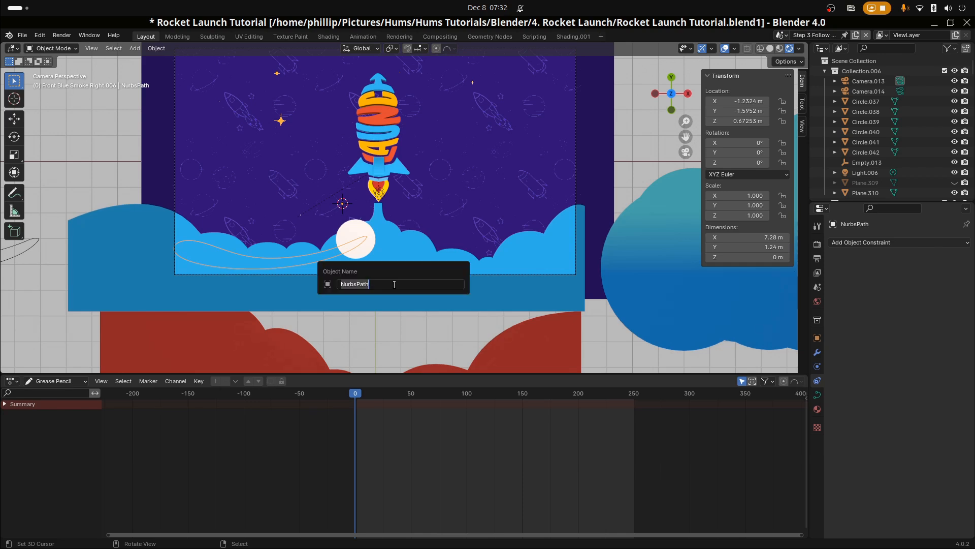
text(Left Azure Smoke Path Control)
key(Return)
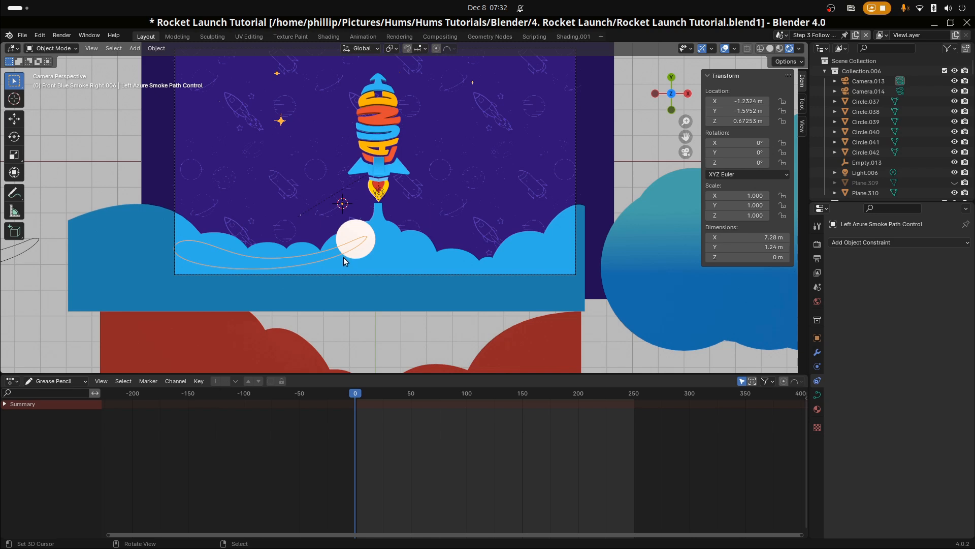
Move the path's far-left control point slightly right so the curve's left end sits inside the camera frame
click(279, 270)
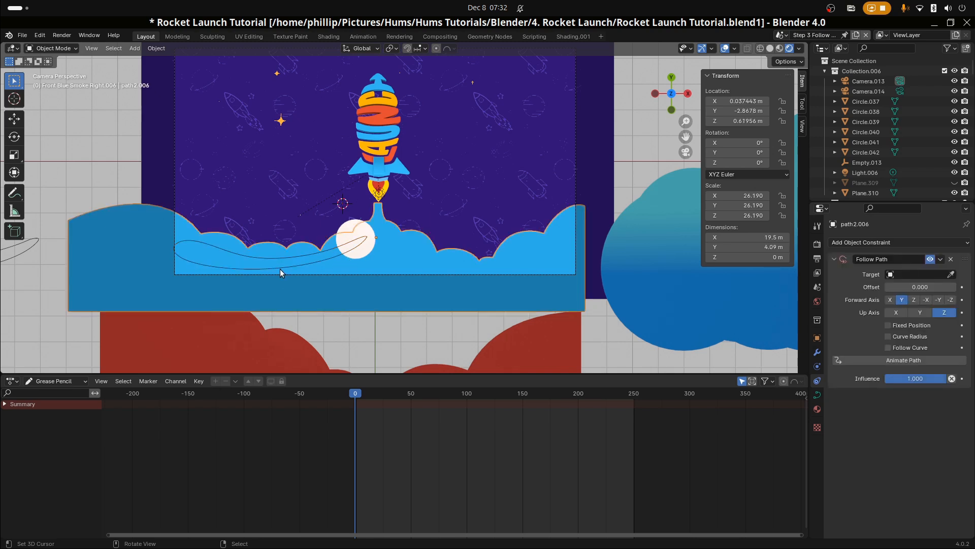
click(274, 268)
key(Tab)
key(Tab)
Set the Left Azure Smoke Path Control path as the target of the circle's Follow Path constraint
click(355, 249)
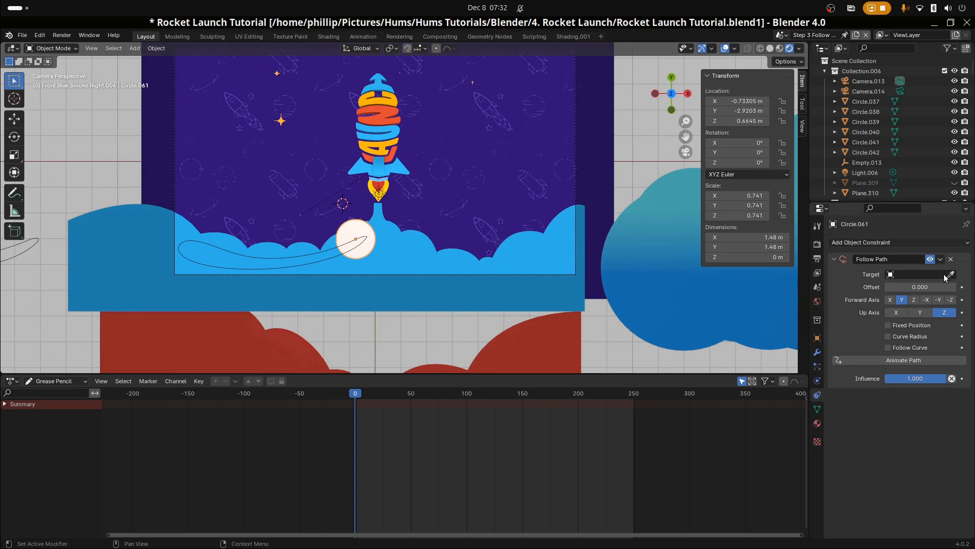
key(e)
click(327, 258)
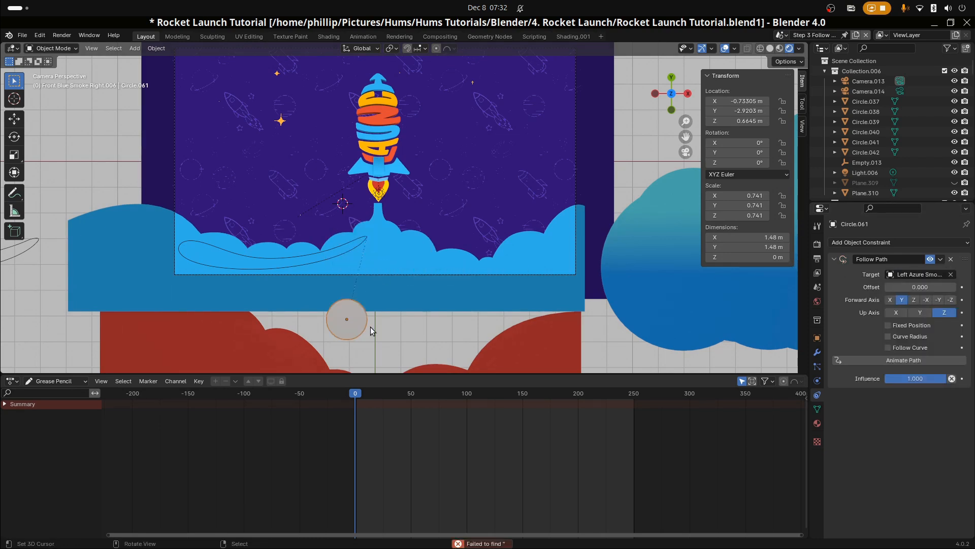
Move the circle up to the path's right end beneath the rocket and set its Follow Path offset to 4.300
key(g)
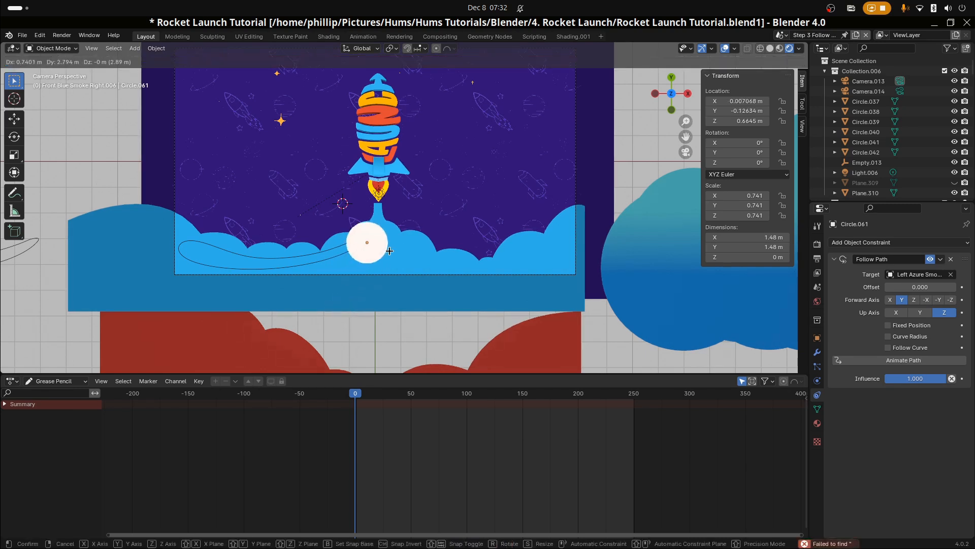
click(392, 246)
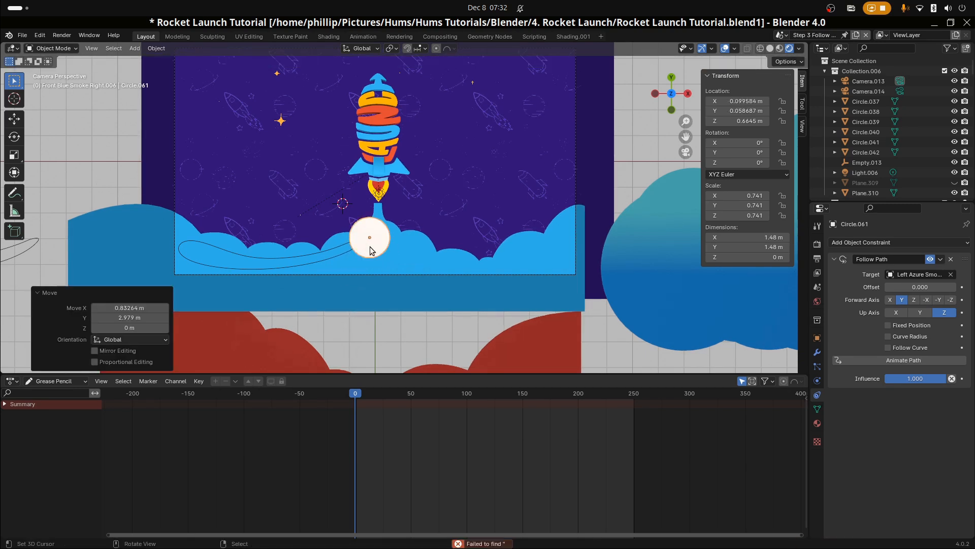
key(g)
key(y)
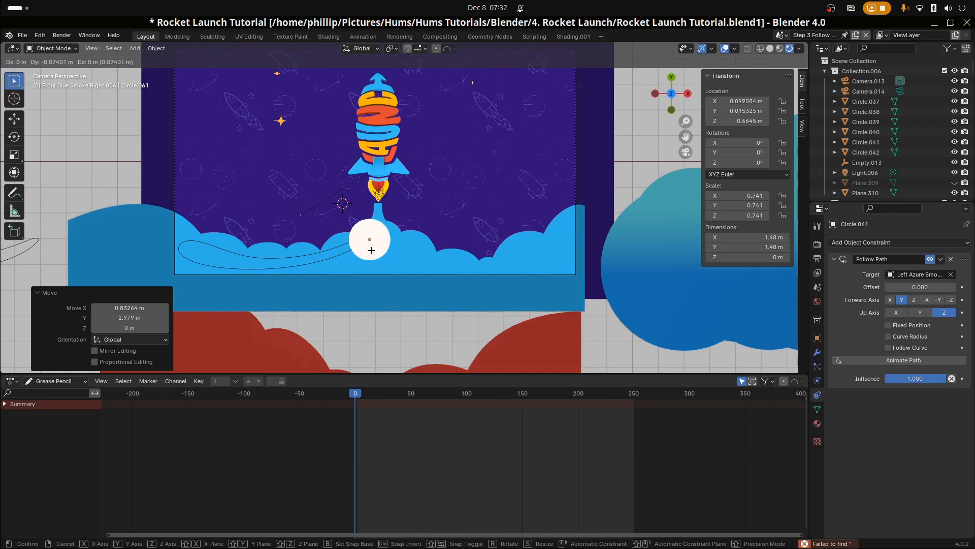
click(537, 308)
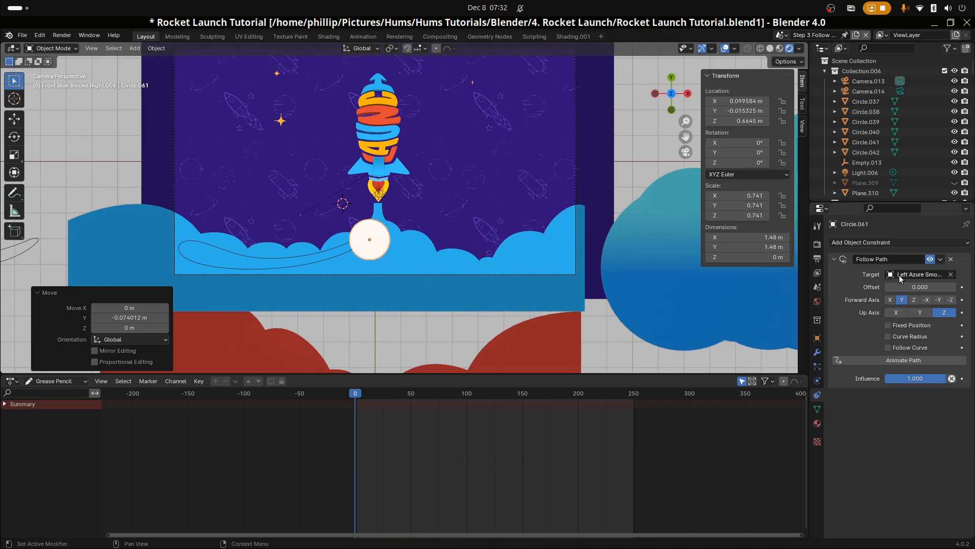
mouse_move(907, 290)
mouse_down()
mouse_move(960, 290)
mouse_move(900, 289)
mouse_move(931, 289)
mouse_move(913, 290)
mouse_up()
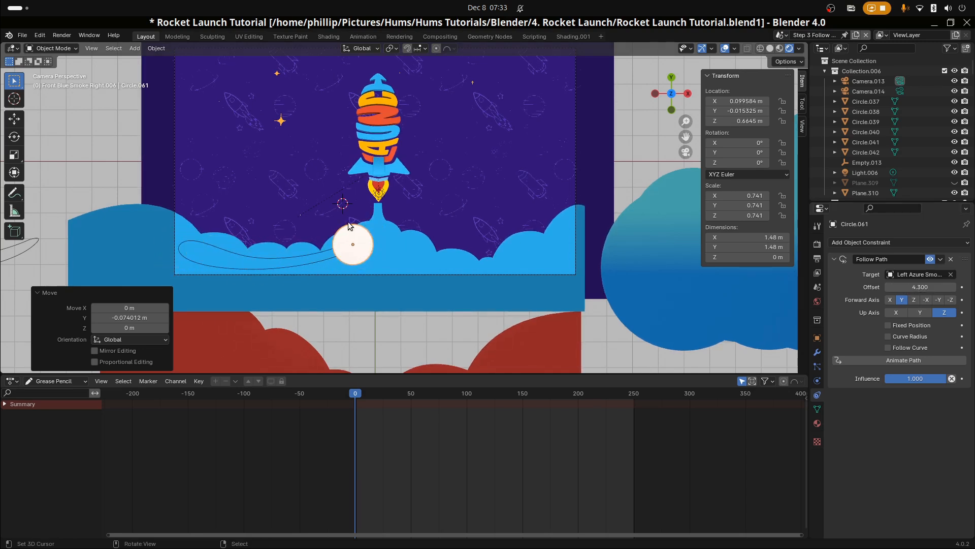
Look at the Switch Direction command for the path's segments in Edit Mode, then reselect the circle
click(311, 262)
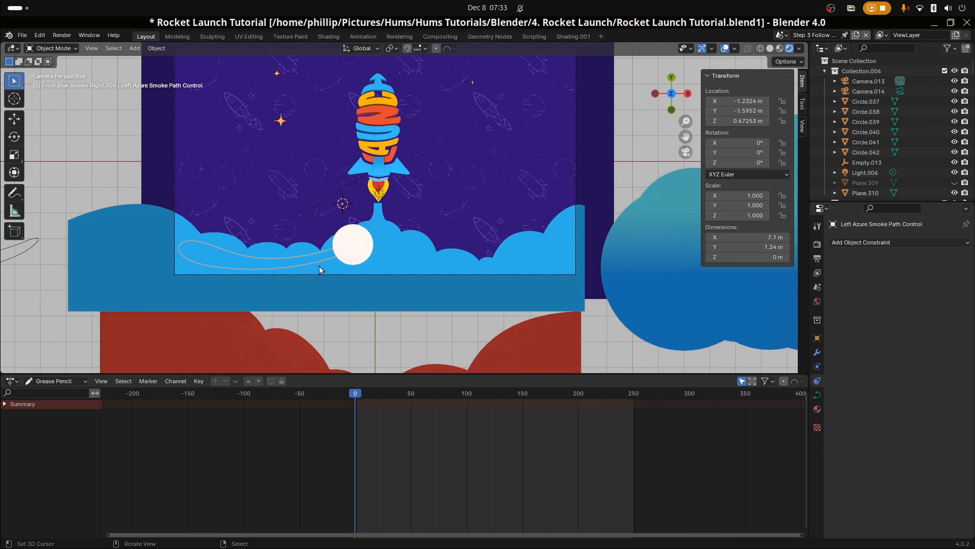
key(Tab)
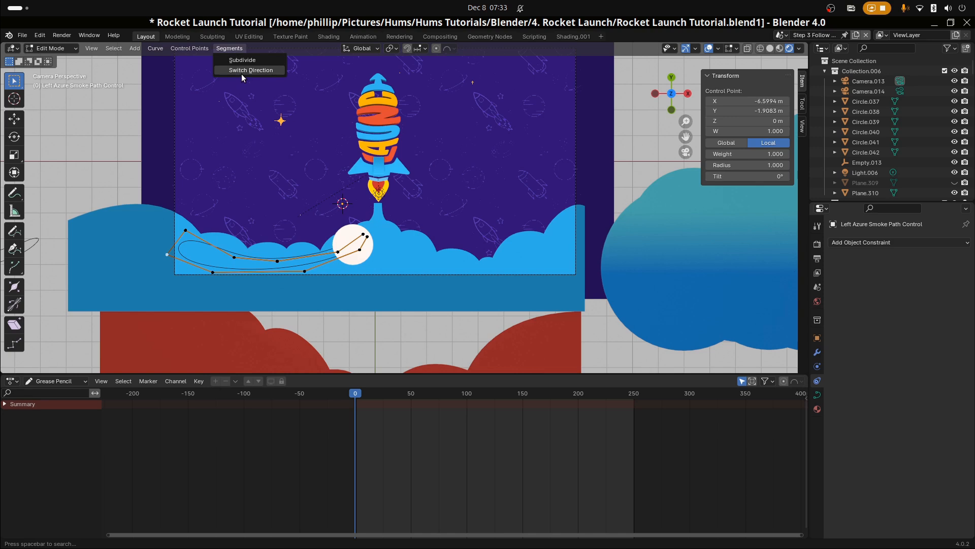
key(Tab)
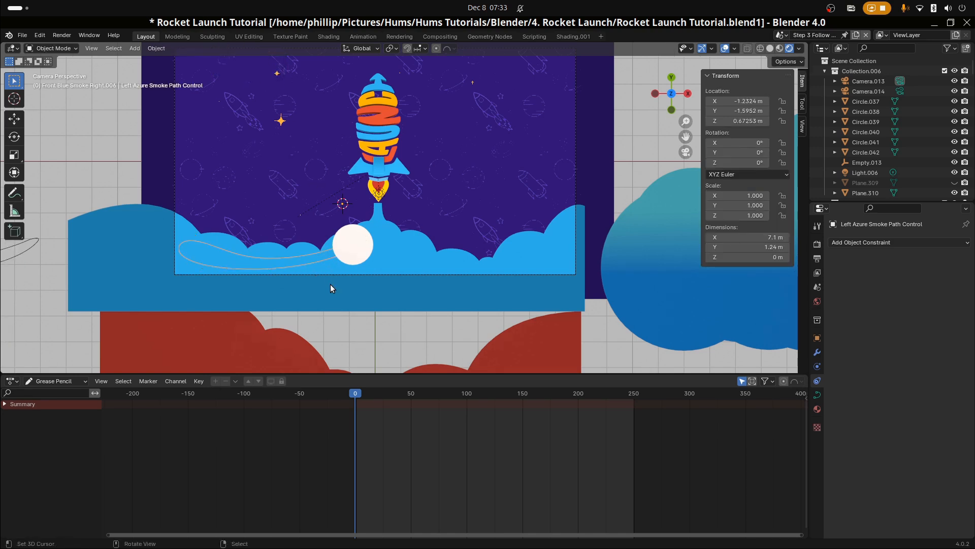
click(360, 251)
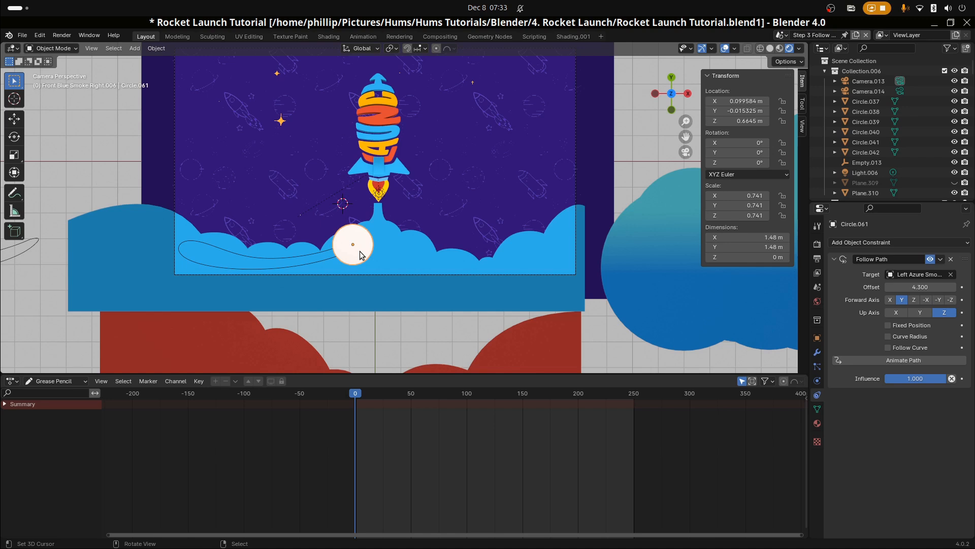
Examine the SVGMat.007 node tree of the large blue circle beside the scene in the Shading.001 workspace
click(662, 299)
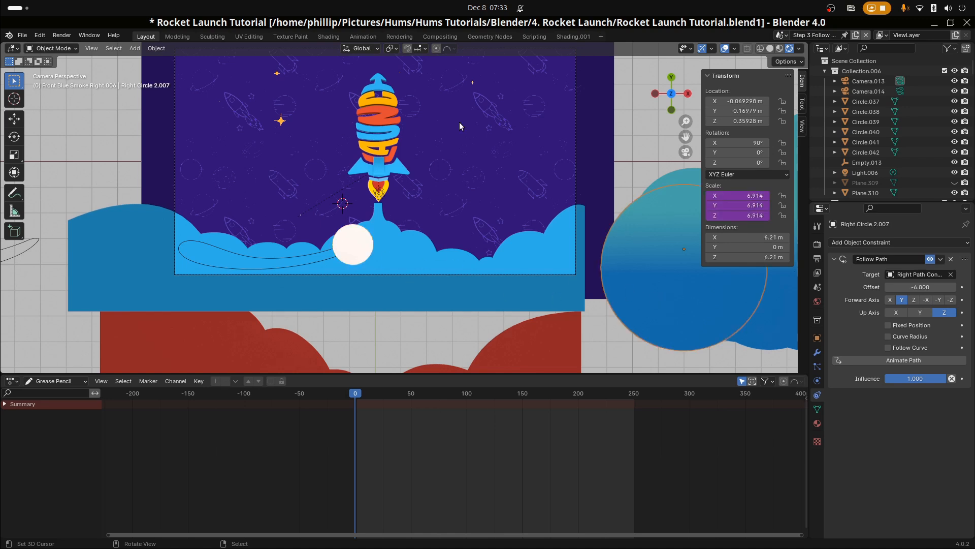
click(568, 36)
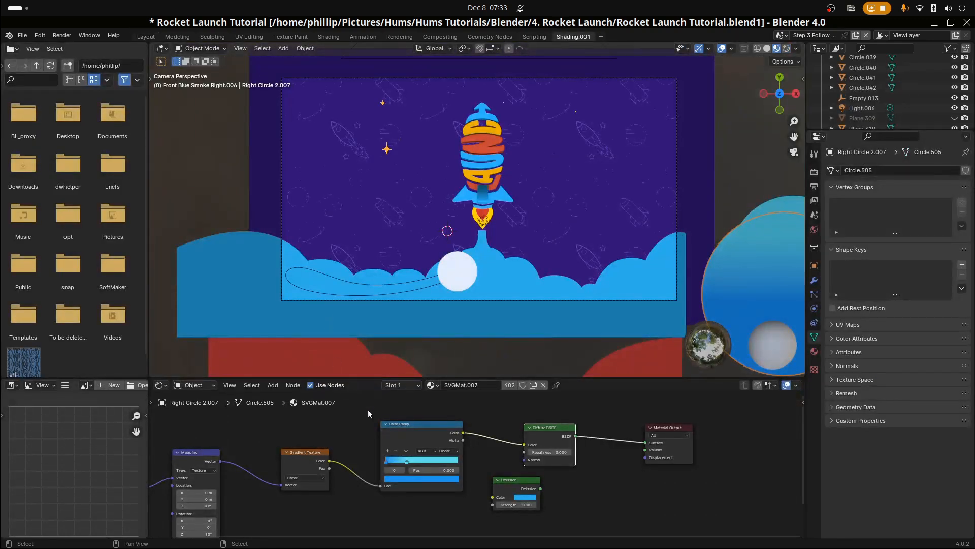
scroll(383, 422, up, 1)
drag(402, 377, 402, 240)
middle_drag(389, 359, 511, 324)
scroll(510, 324, up, 3)
middle_drag(308, 367, 221, 398)
scroll(451, 374, up, 2)
scroll(462, 386, down, 3)
scroll(438, 391, up, 2)
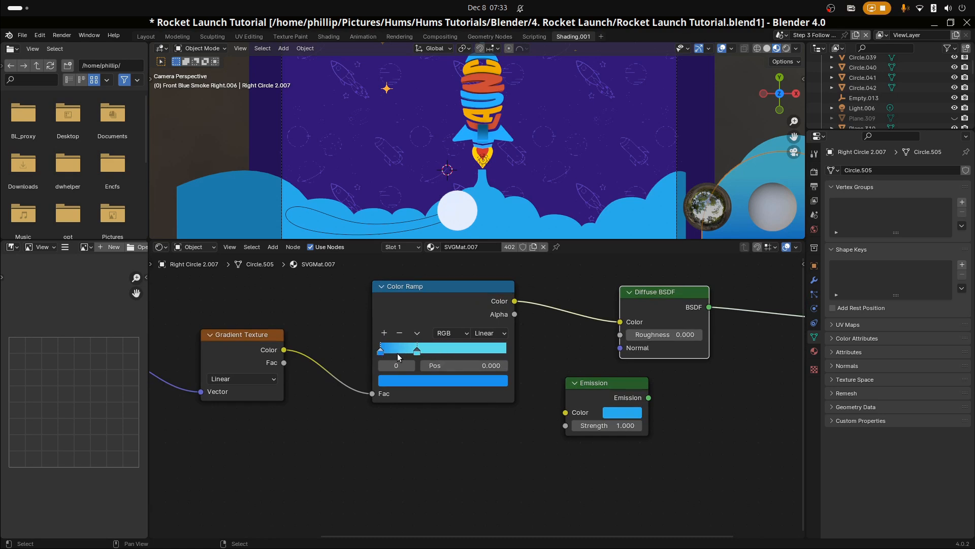
middle_drag(485, 397, 337, 423)
mouse_move(494, 434)
middle_down()
mouse_move(389, 421)
mouse_move(374, 446)
middle_up()
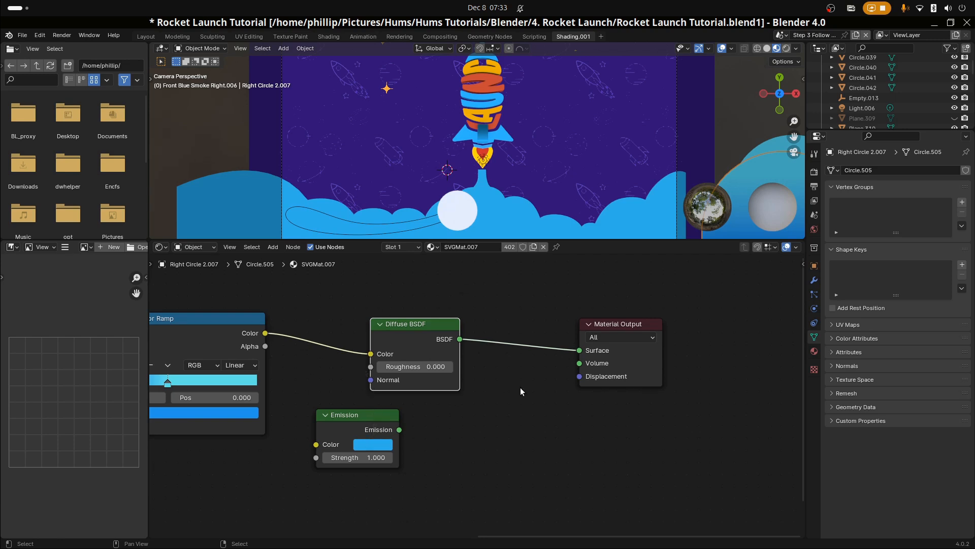
middle_drag(500, 383, 493, 426)
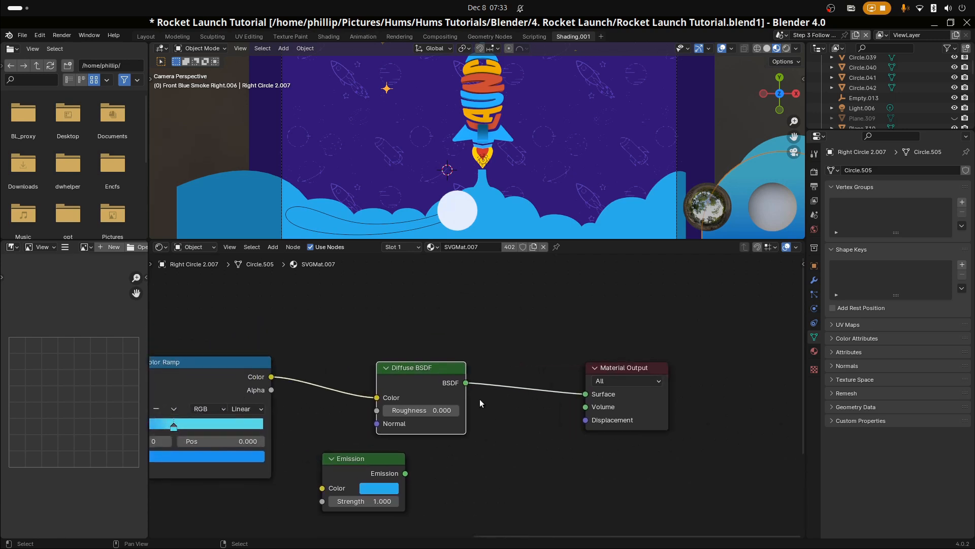
scroll(595, 394, down, 4)
middle_drag(336, 421, 589, 377)
scroll(528, 377, down, 3)
scroll(513, 397, down, 1)
middle_drag(511, 399, 466, 393)
scroll(466, 394, down, 1)
scroll(466, 393, up, 1)
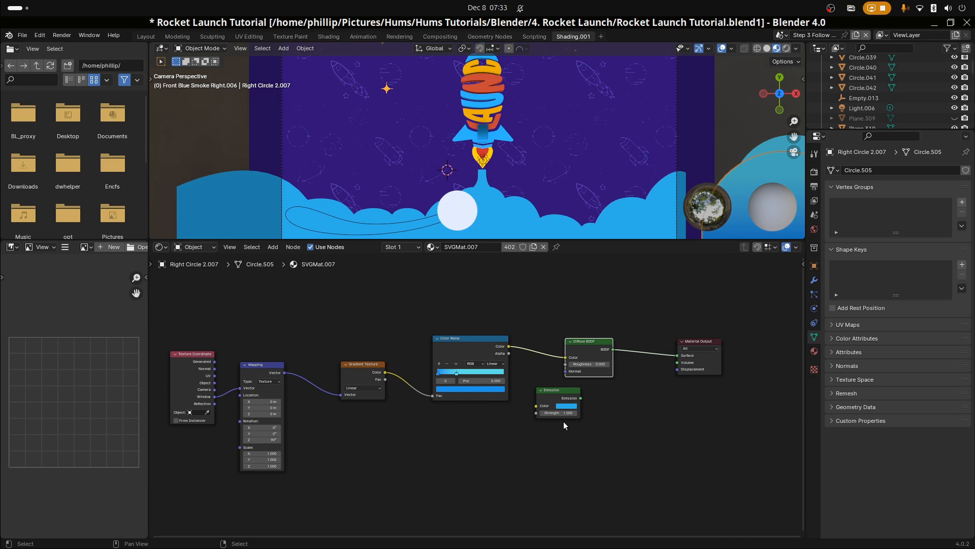
Delete the unconnected Emission node from the SVGMat.007 material
click(548, 392)
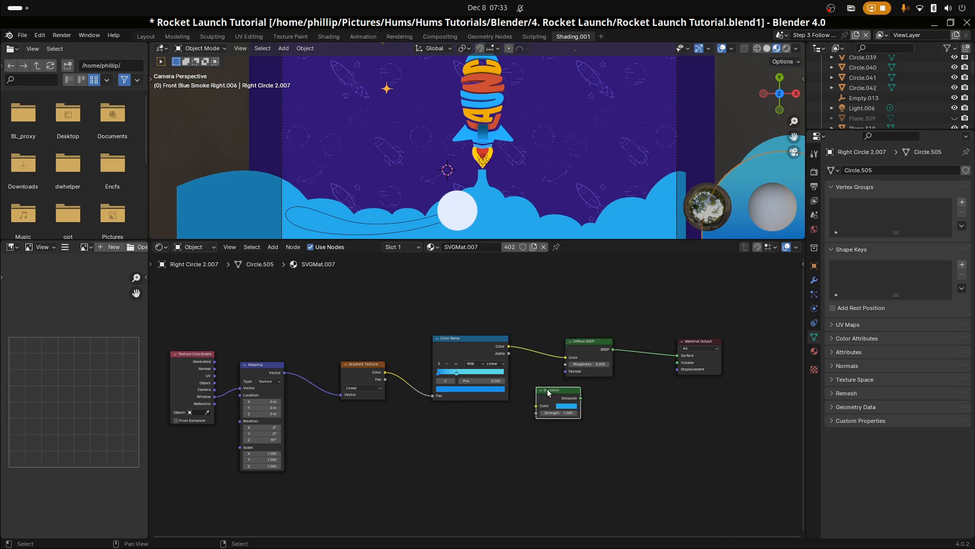
key(x)
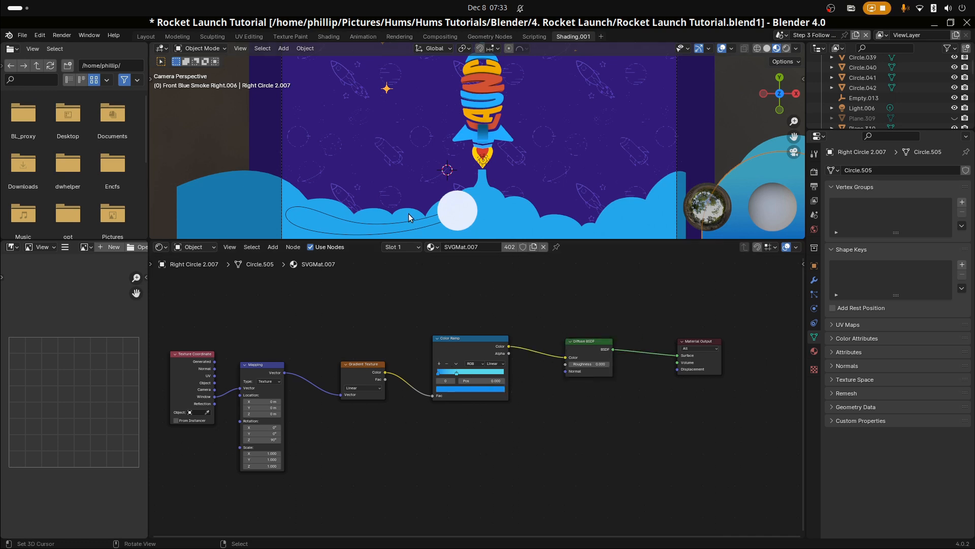
Link the SVGMat.007 gradient material from the large blue circle to the white circle on the path
right_click(468, 218)
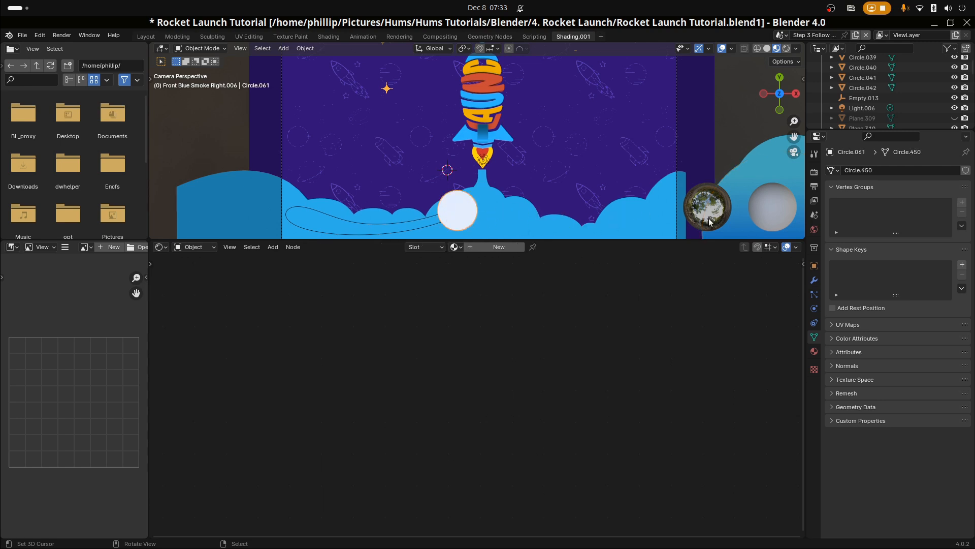
shift+right_click(736, 181)
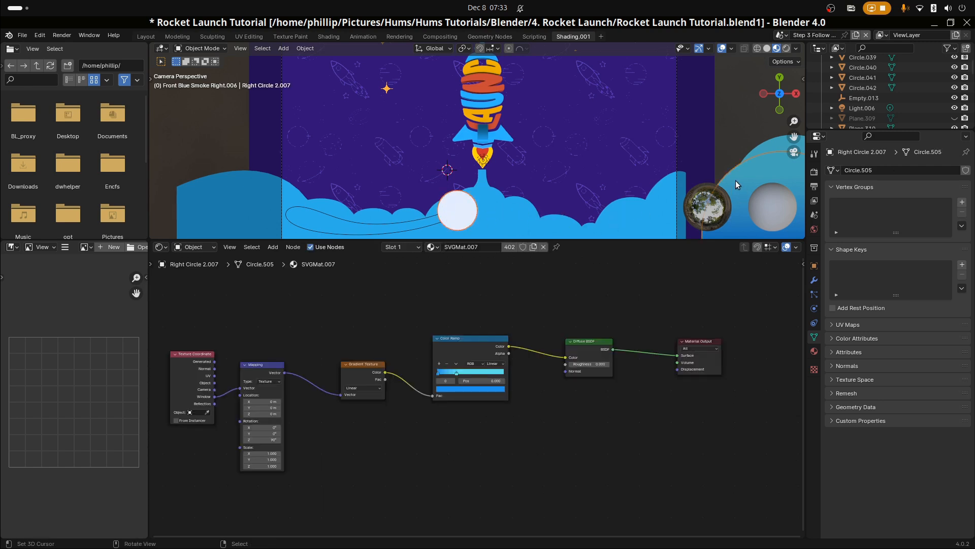
key(ctrl+l)
click(718, 181)
key(ctrl+l)
click(681, 184)
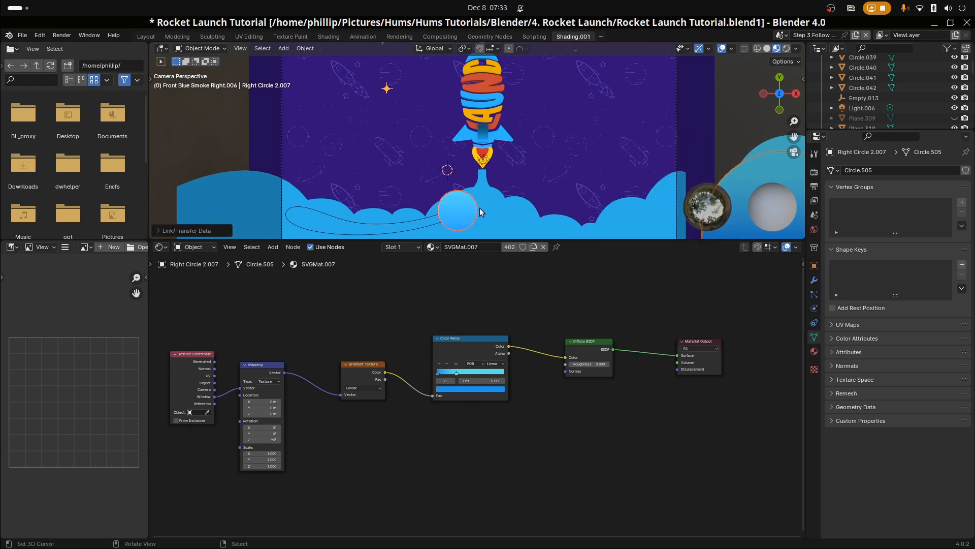
Return to the Layout workspace and keyframe the smoke path's Evaluation Time at 0 on frame 0
right_click(465, 212)
click(144, 36)
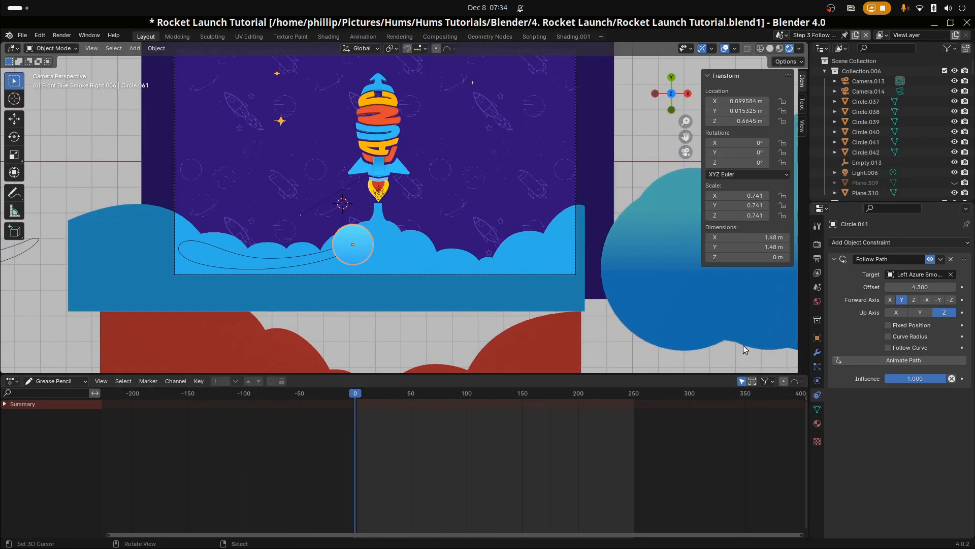
click(304, 267)
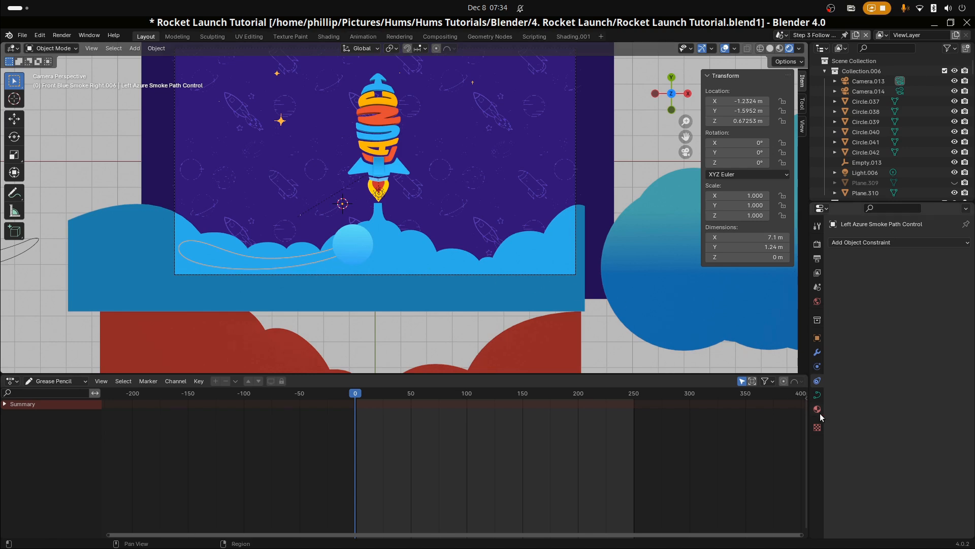
click(819, 397)
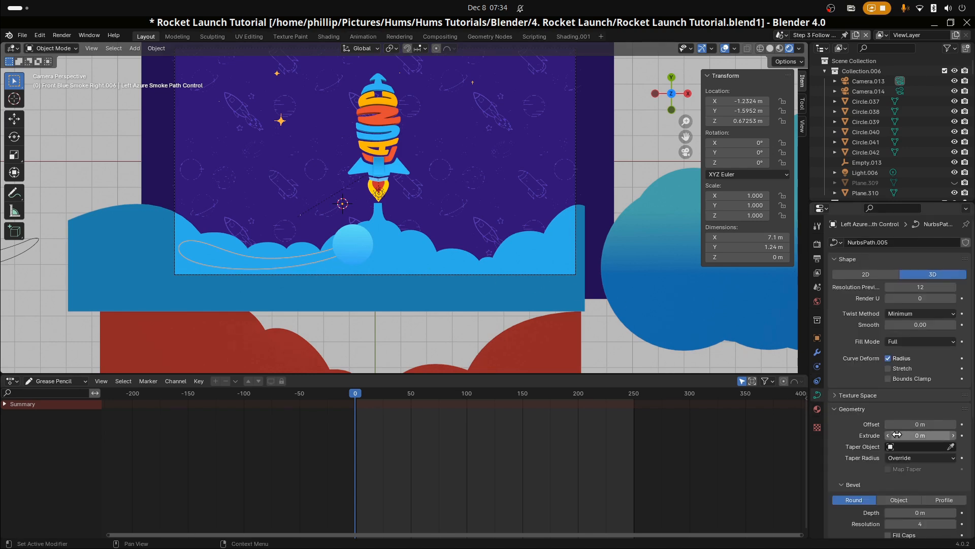
scroll(870, 474, down, 8)
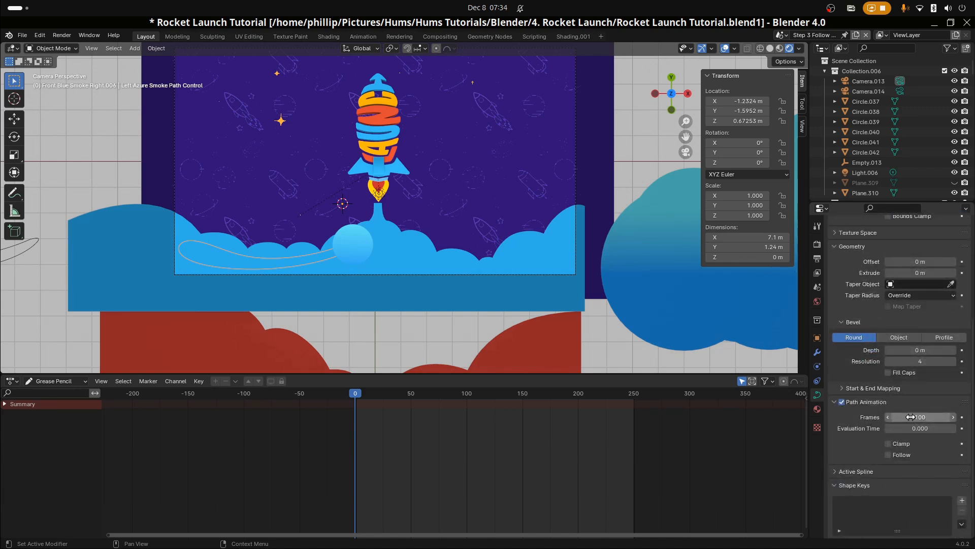
right_click(911, 417)
right_click(938, 429)
right_click(937, 427)
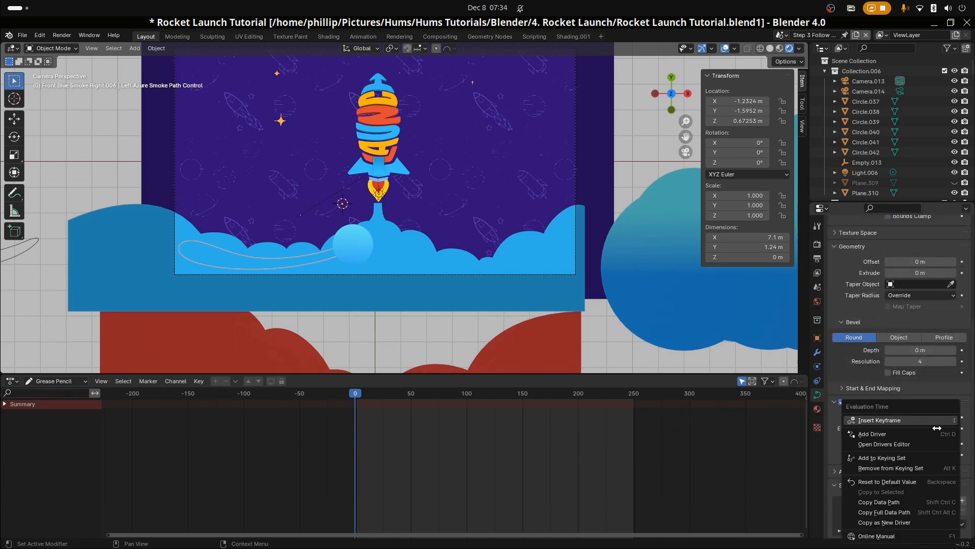
click(894, 421)
Set the path's Evaluation Time to 100 at frame 100 and insert a keyframe
drag(367, 453, 466, 459)
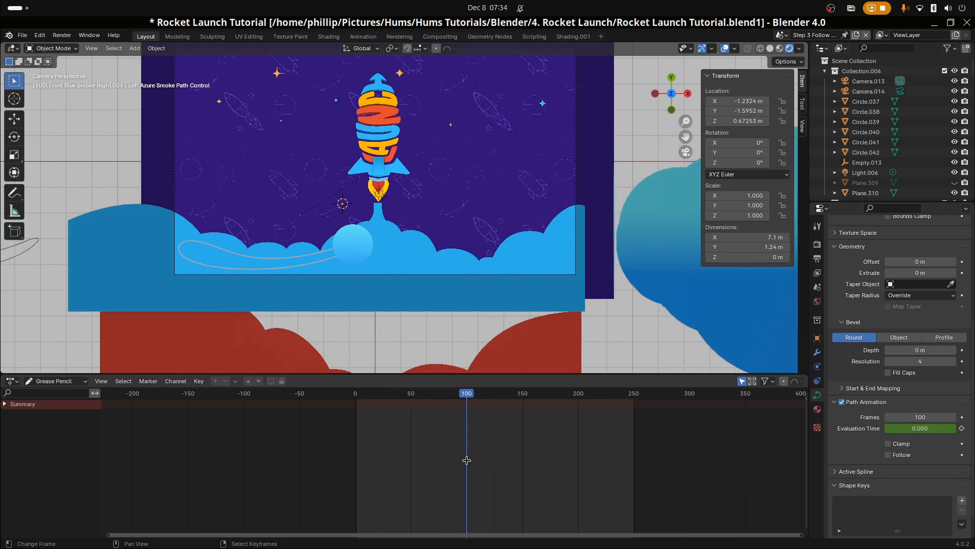
click(915, 428)
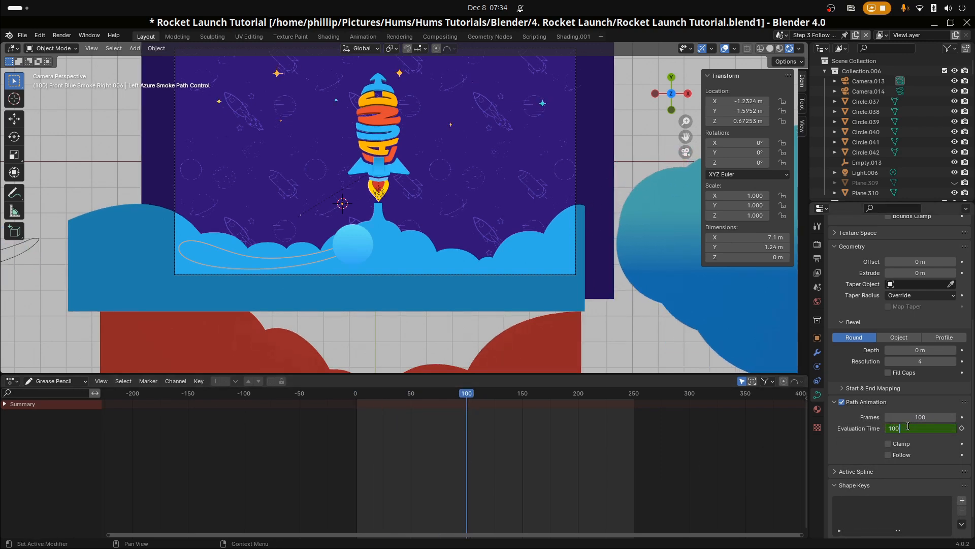
text(100)
key(Return)
right_click(907, 427)
click(909, 430)
Play back the animation and replay it from frame 0 to check the direction the circle travels along the path
key(space)
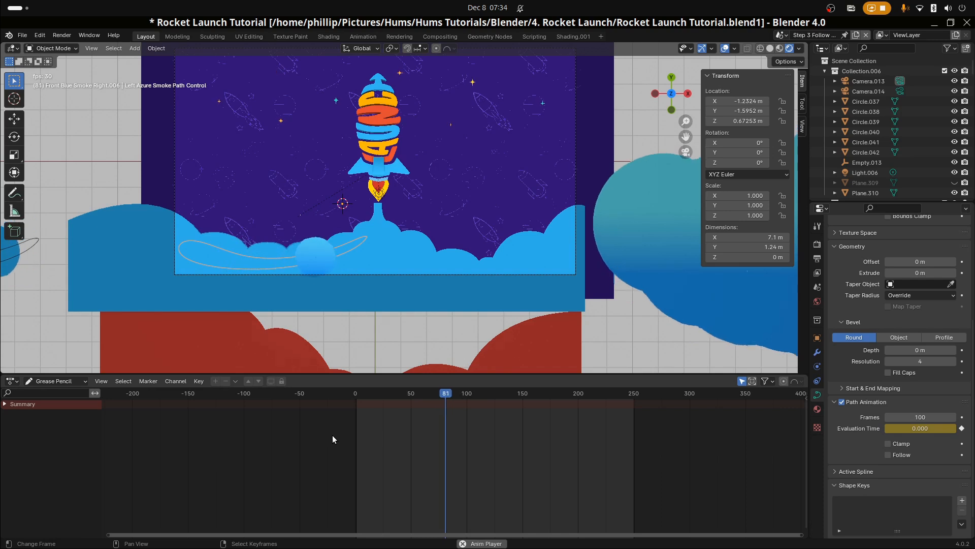
key(space)
drag(377, 433, 355, 435)
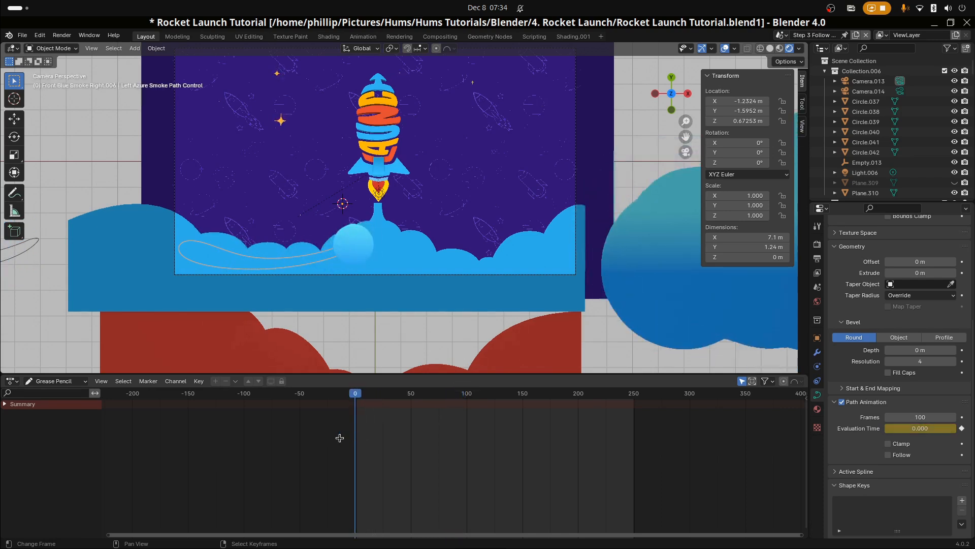
key(space)
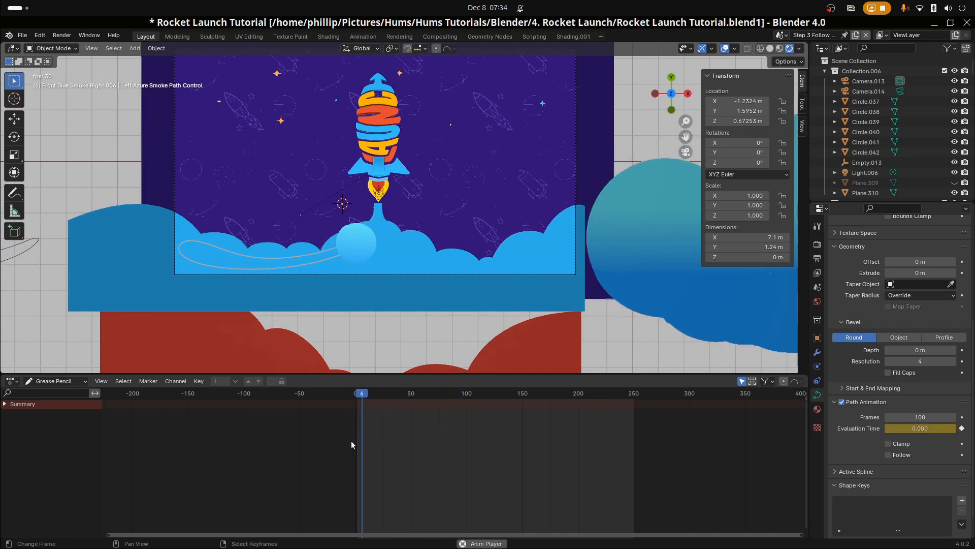
key(space)
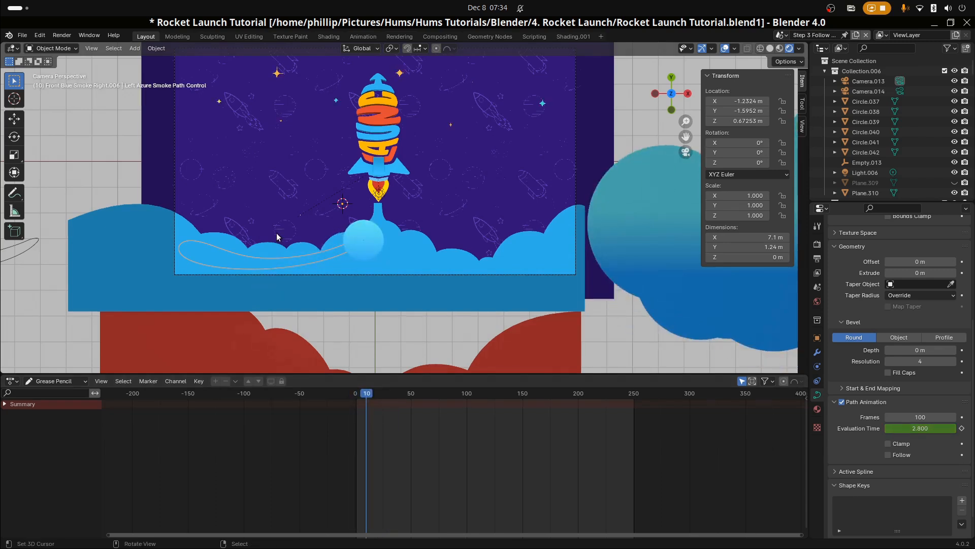
Switch the direction of the path's segments in Edit Mode, play back the motion, and go to frame 100
key(Tab)
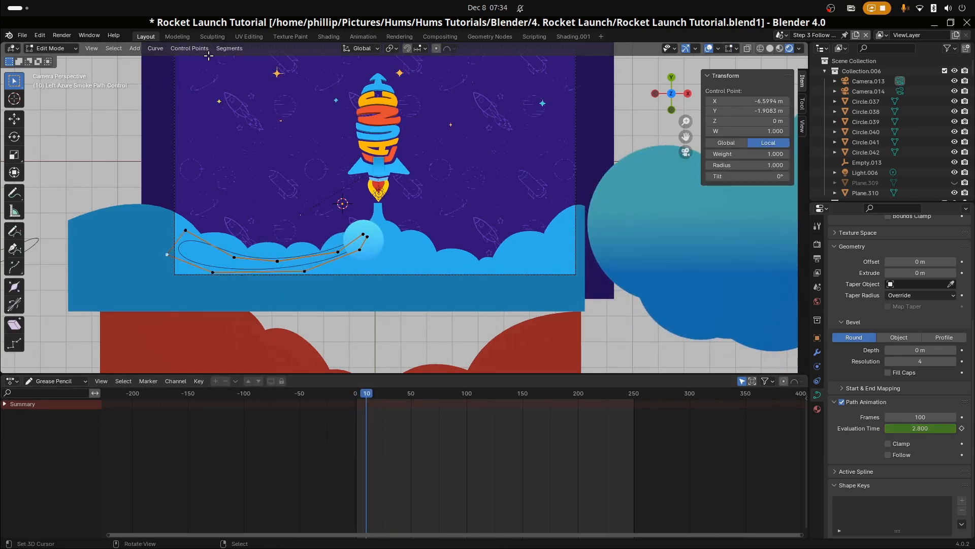
click(229, 48)
click(241, 70)
key(Tab)
key(space)
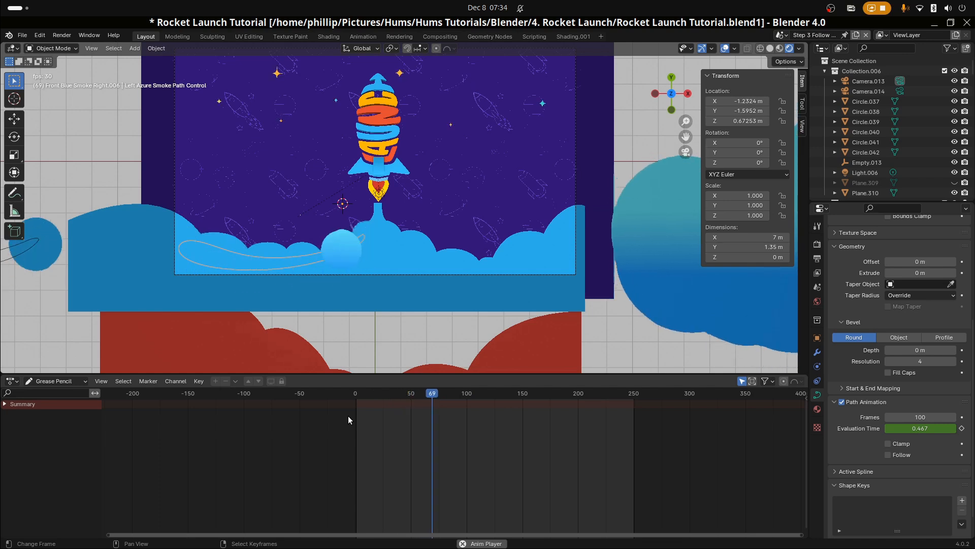
key(space)
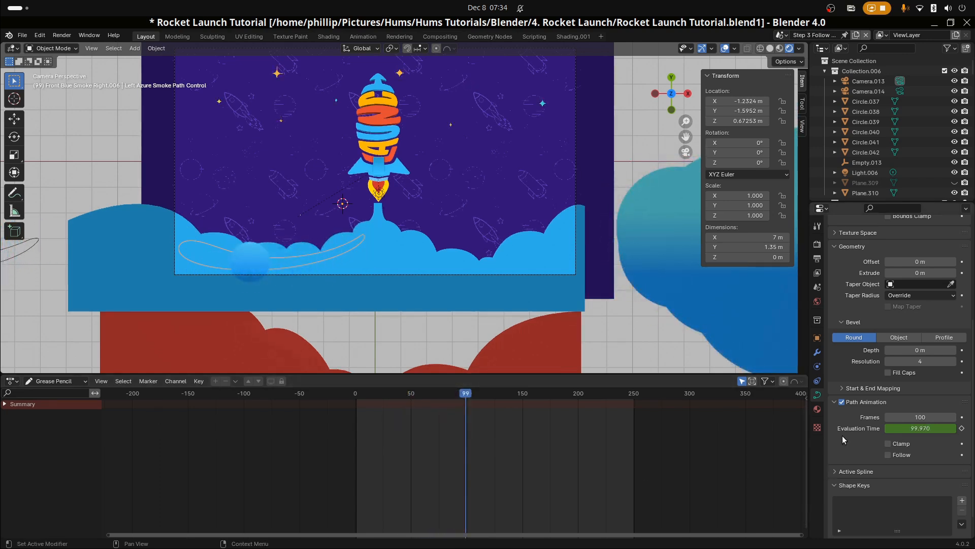
drag(461, 427, 466, 426)
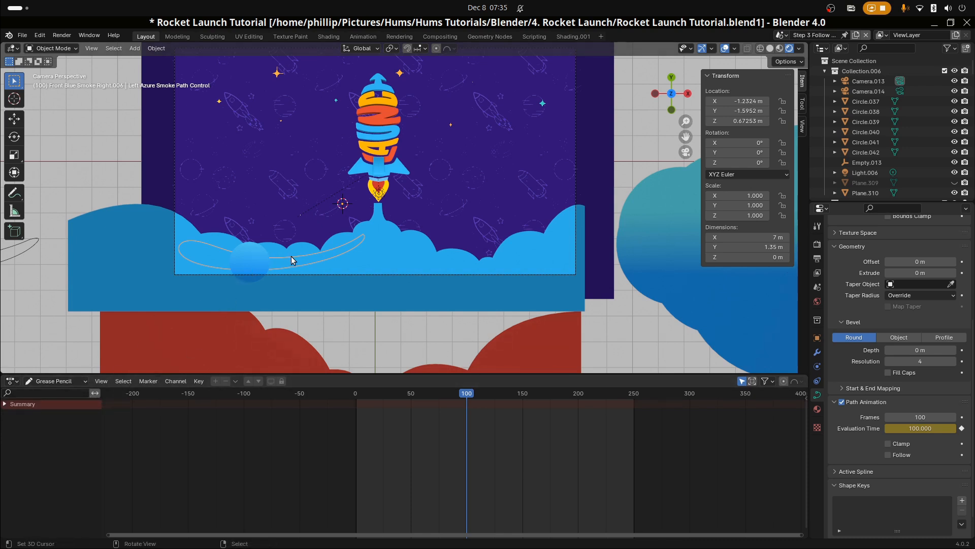
Set the frame 0 Evaluation Time keyframe's interpolation to Linear in the Graph Editor and preview the motion
click(13, 382)
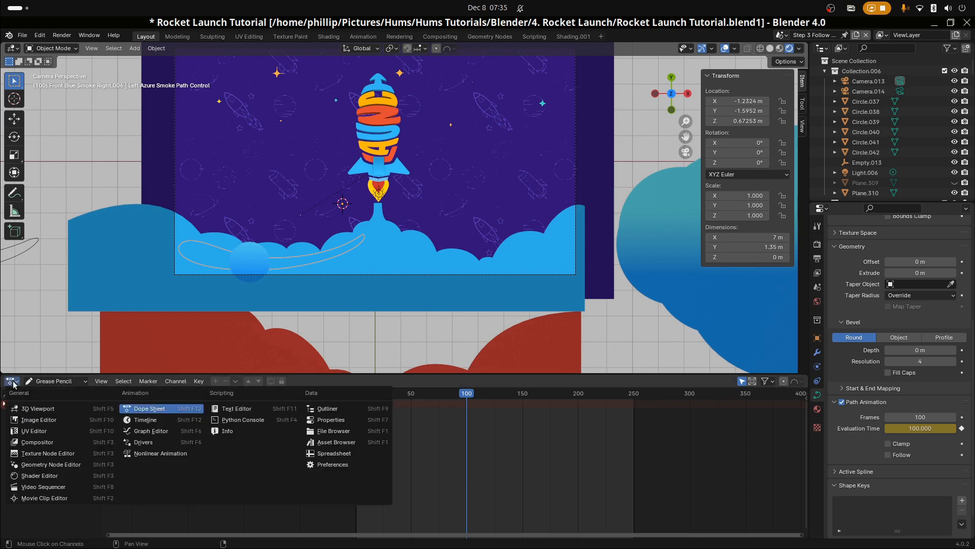
click(145, 431)
click(316, 497)
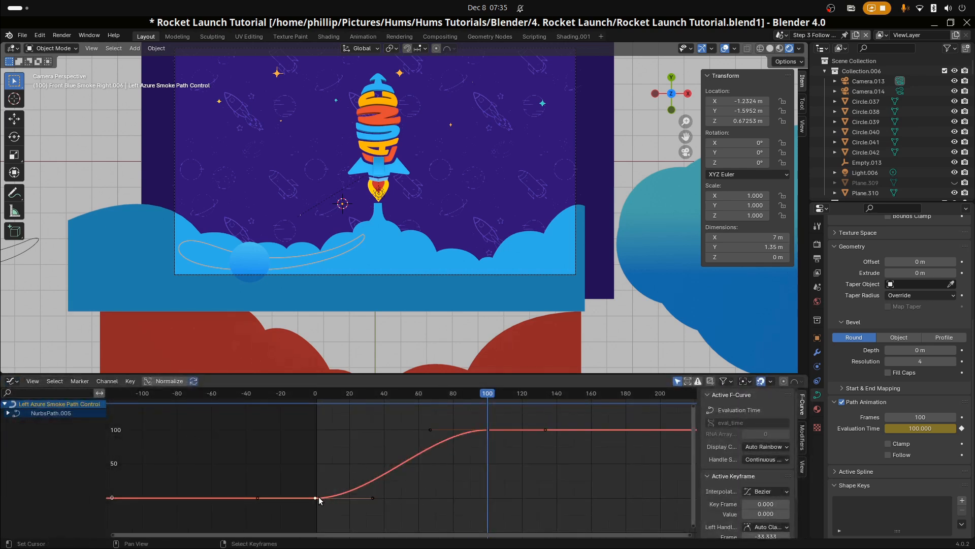
click(8, 413)
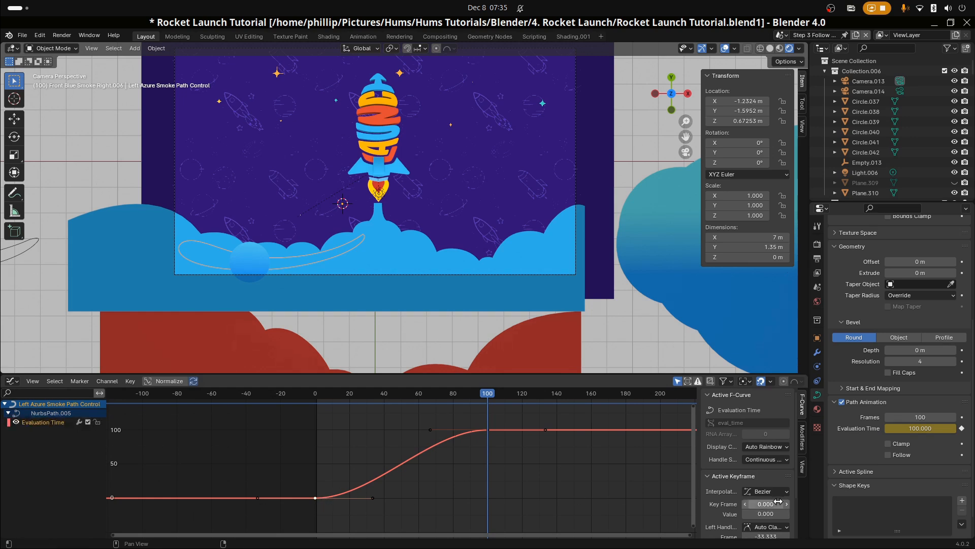
click(762, 493)
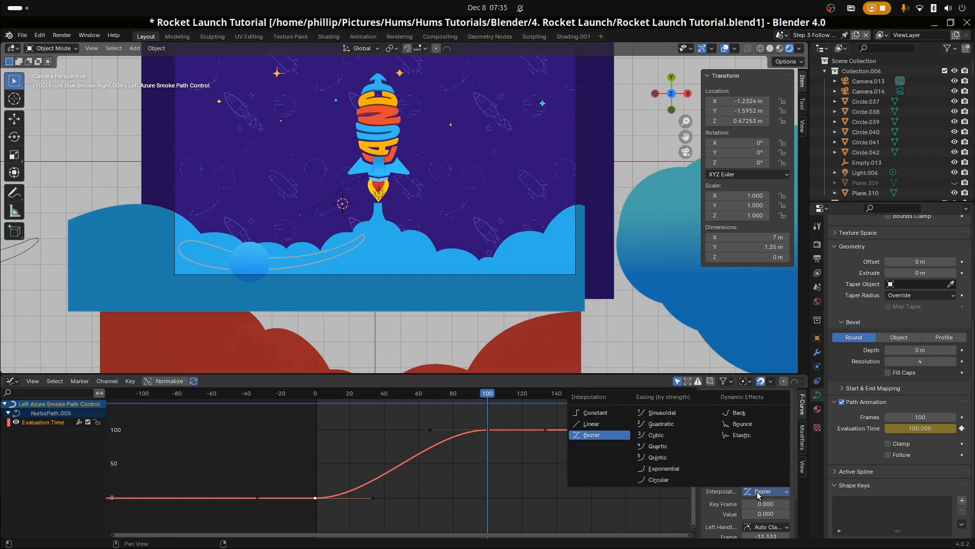
click(592, 424)
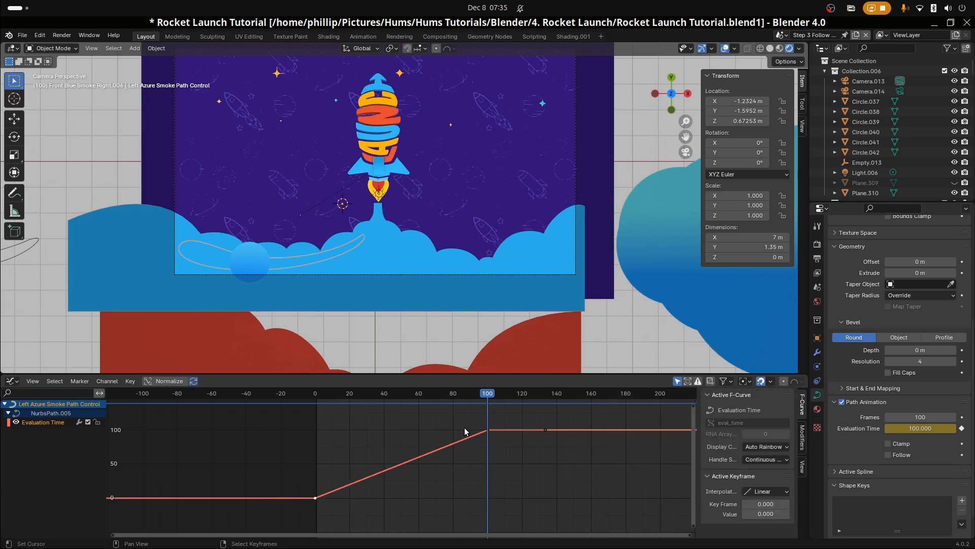
key(space)
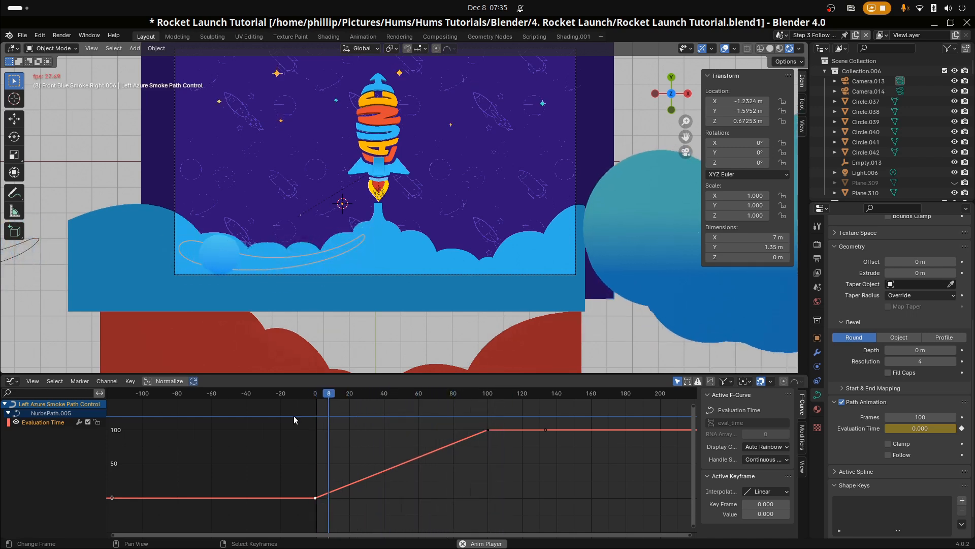
key(space)
key(shift+Left)
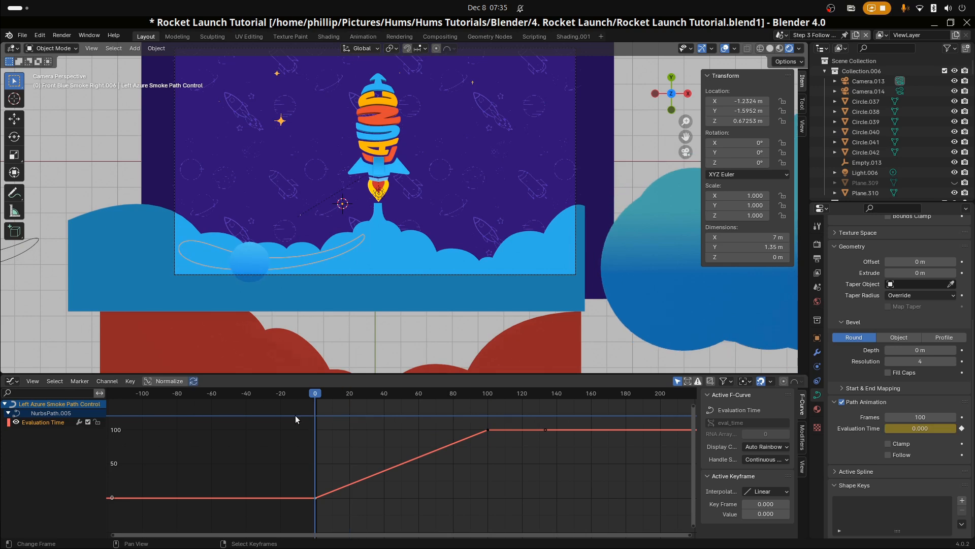
Apply Linear Extrapolation to the Evaluation Time curve, then play back the motion and return to frame 0
click(108, 382)
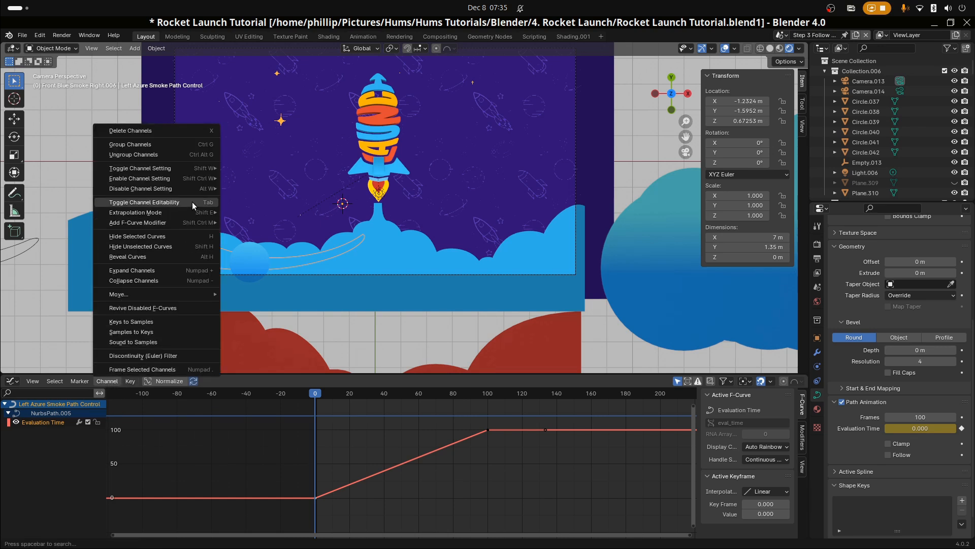
mouse_move(191, 211)
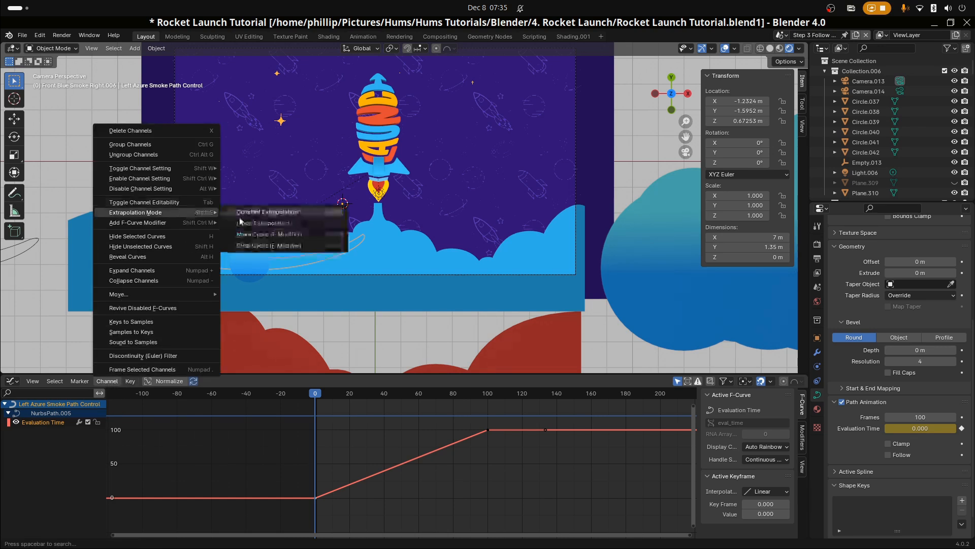
click(283, 224)
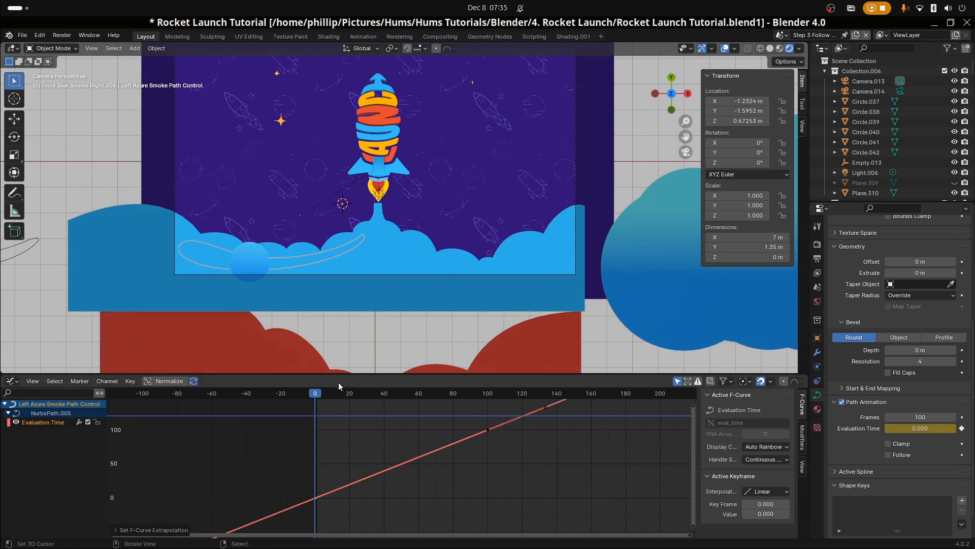
key(space)
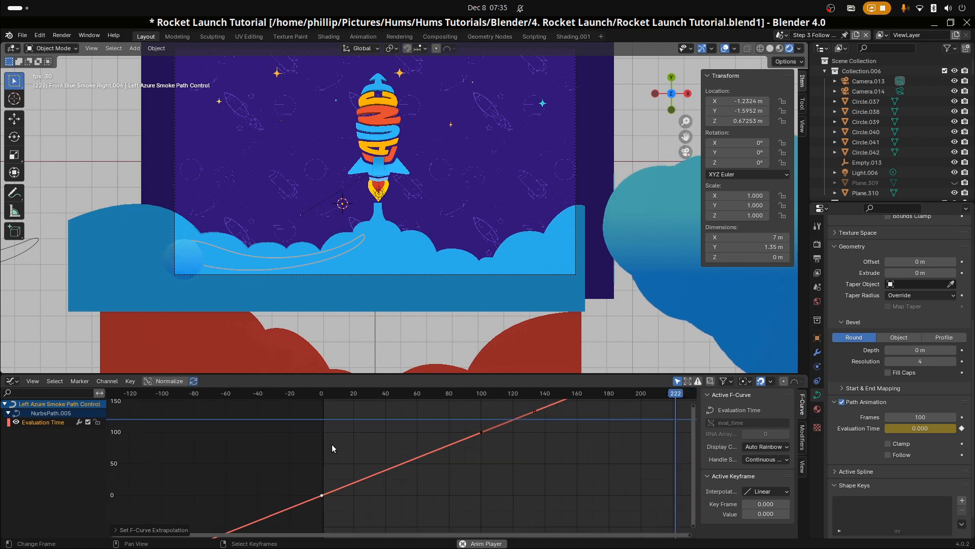
scroll(332, 443, down, 6)
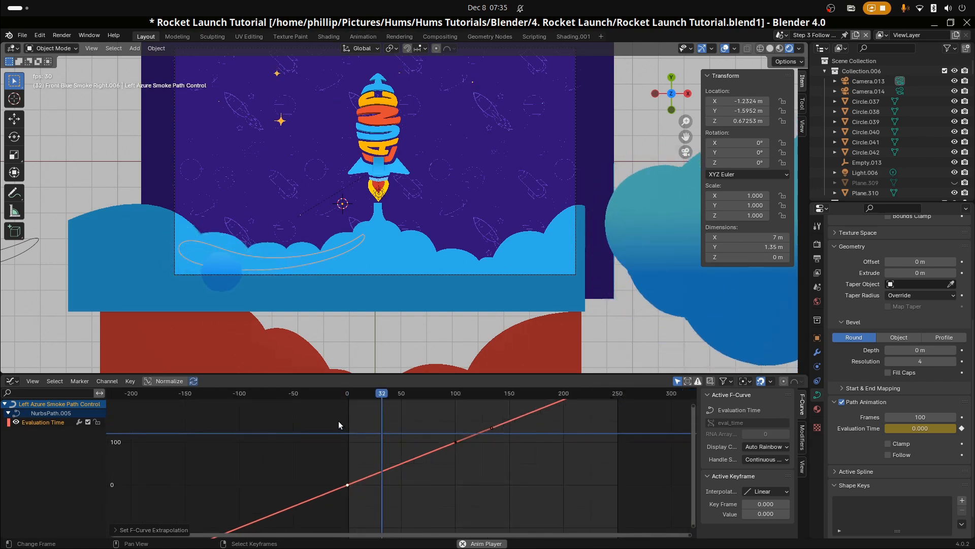
key(space)
drag(345, 413, 347, 412)
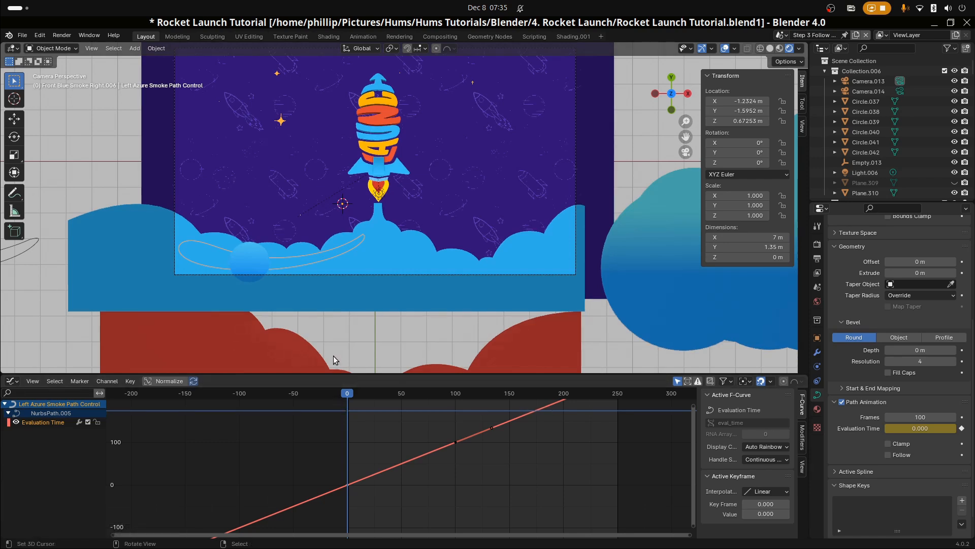
Move the blue circle about 0.21 m up along the Y axis so that it centres on the path
click(264, 267)
scroll(256, 269, up, 2)
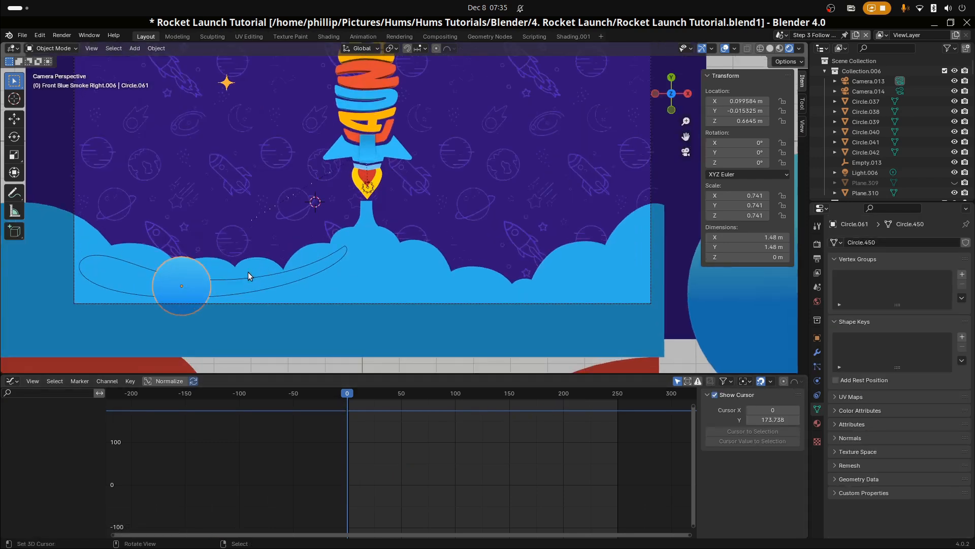
scroll(213, 284, down, 1)
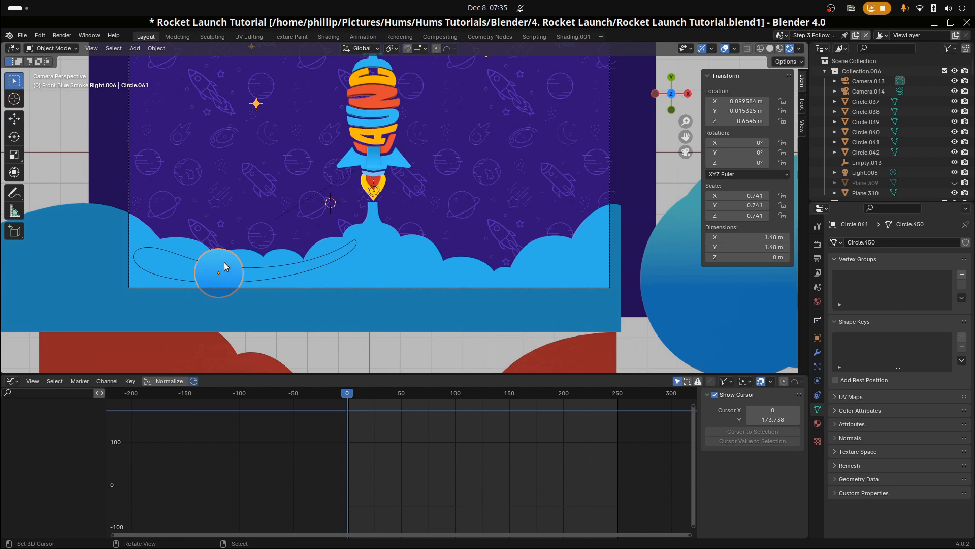
key(g)
key(y)
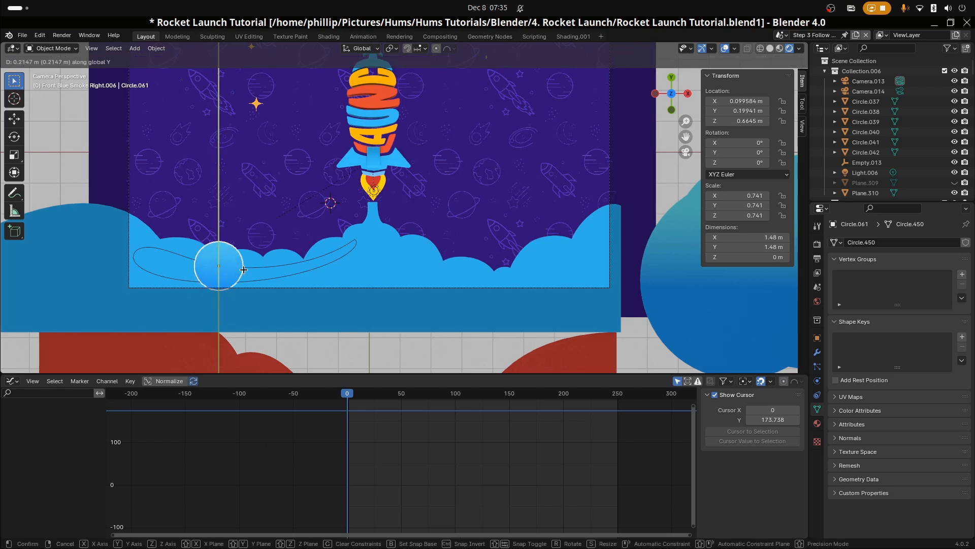
click(244, 270)
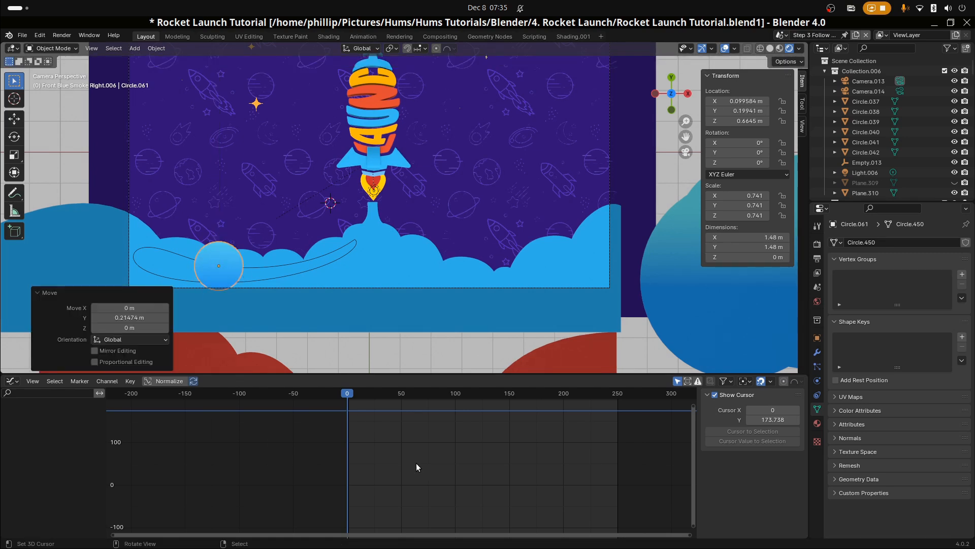
click(347, 437)
mouse_move(348, 394)
mouse_down()
mouse_move(410, 406)
mouse_move(348, 407)
mouse_up()
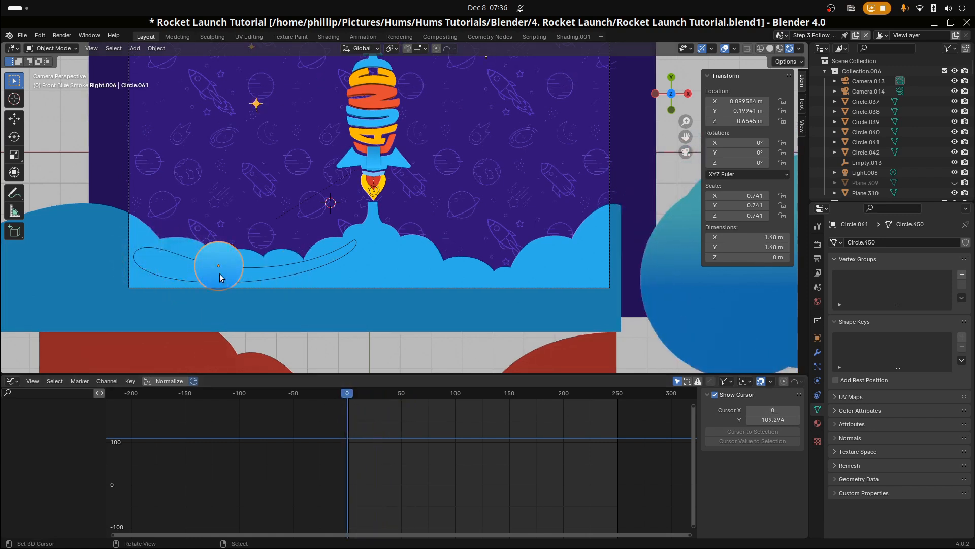
Duplicate the blue smoke circle in place, set the copy's Follow Path offset to -2.7, and scrub to frame 85
key(shift+d)
right_click(235, 278)
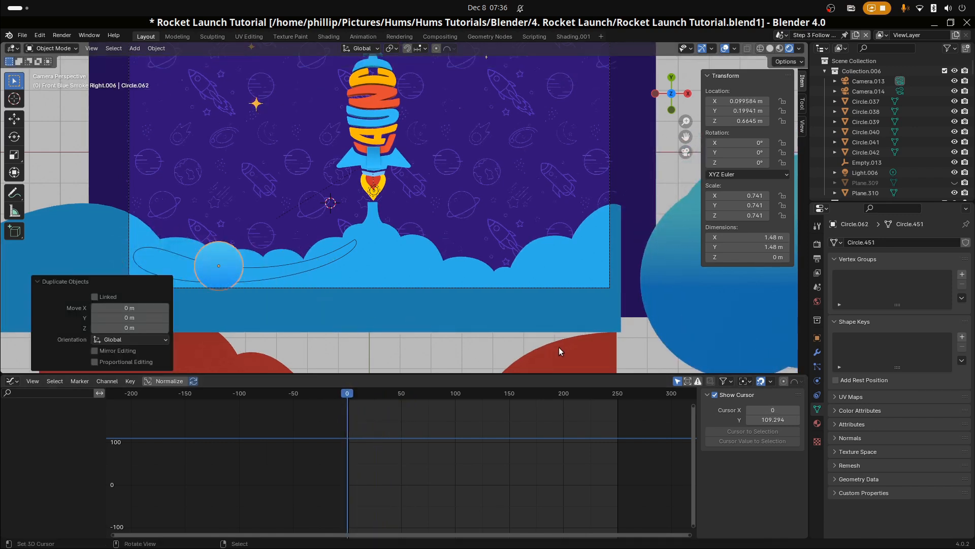
click(817, 352)
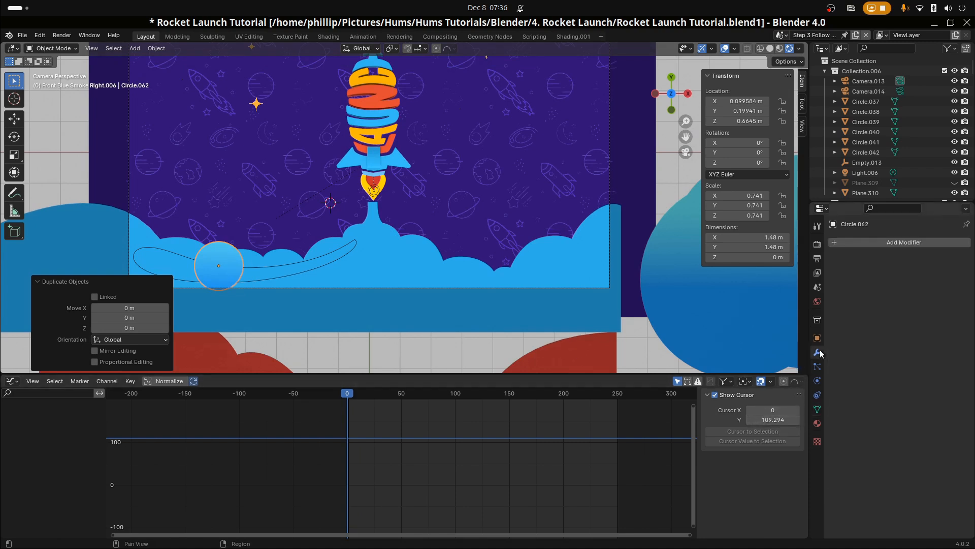
click(817, 394)
mouse_move(912, 289)
mouse_down()
mouse_move(930, 289)
mouse_move(894, 288)
mouse_up()
drag(350, 402, 439, 422)
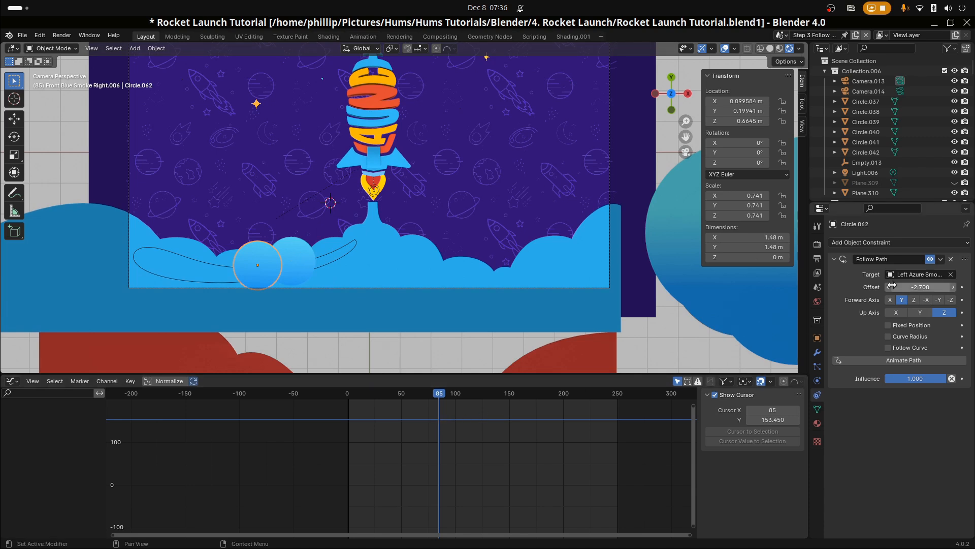
Duplicate the offset circle in place, set the copy's Follow Path offset to -9.6, and scale it by about 0.847
key(shift+d)
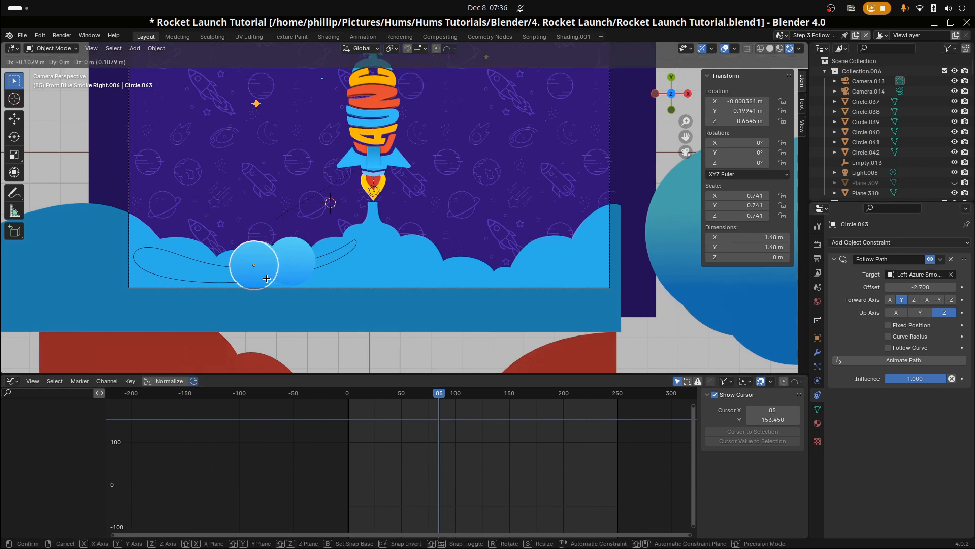
right_click(270, 279)
drag(914, 283, 878, 284)
key(s)
click(249, 265)
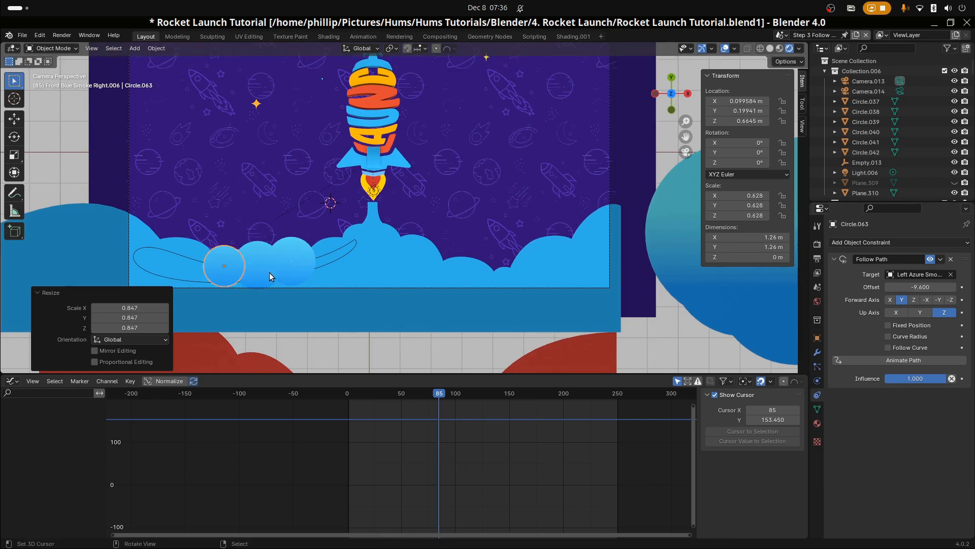
Resize the other smoke circles, scaling the middle one by about 1.081, and scrub the timeline to check their motion
click(274, 276)
key(s)
click(299, 275)
click(274, 285)
key(s)
click(298, 310)
drag(432, 422, 338, 424)
drag(314, 426, 432, 428)
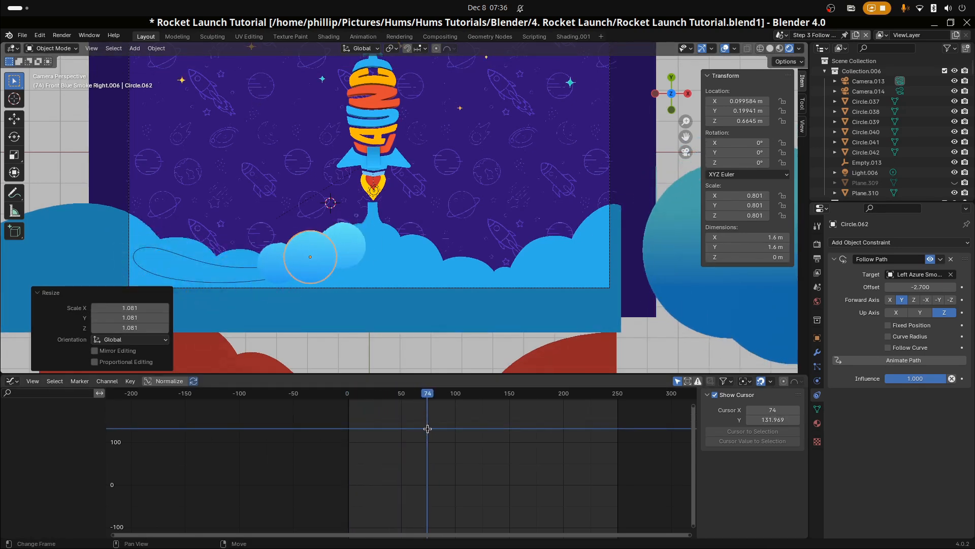
Move the Left Azure Smoke Path Control curve about -9.47 m along X, out of the camera frame
scroll(425, 248, down, 2)
click(272, 261)
click(272, 260)
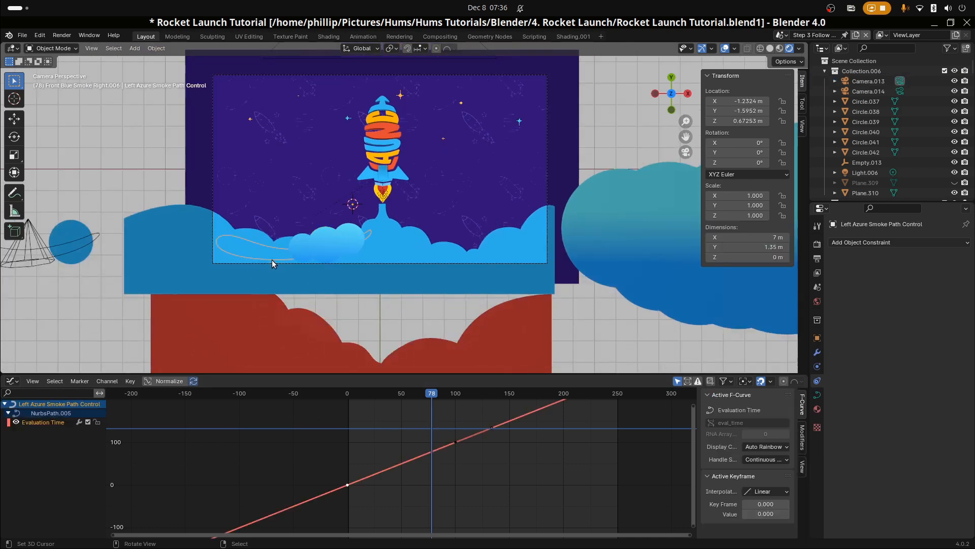
key(g)
key(x)
click(62, 287)
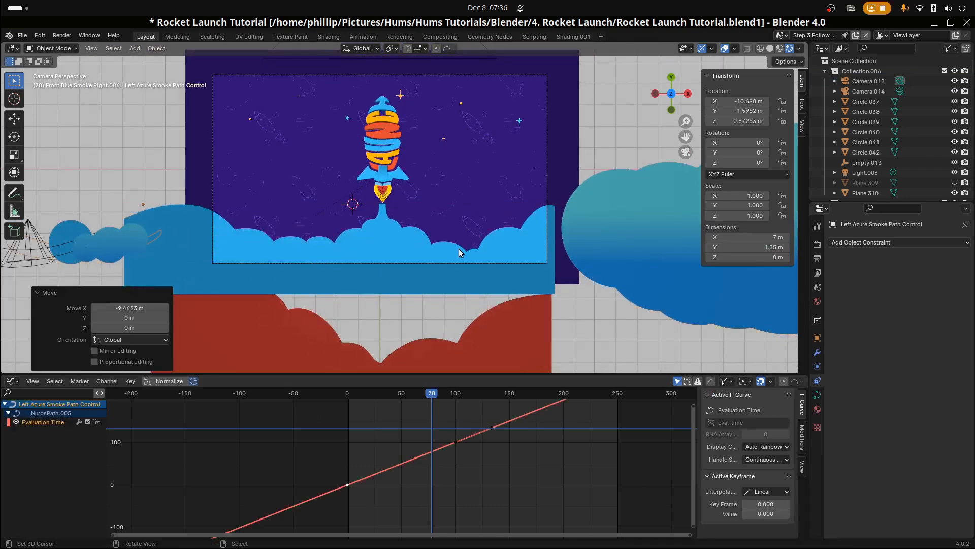
Move Right Path Control.006 about -9.45 m along X in camera view, then scrub and play back its smoke animation
scroll(599, 258, down, 1)
middle_drag(598, 258, 594, 193)
scroll(594, 193, down, 3)
middle_drag(610, 226, 540, 172)
click(537, 185)
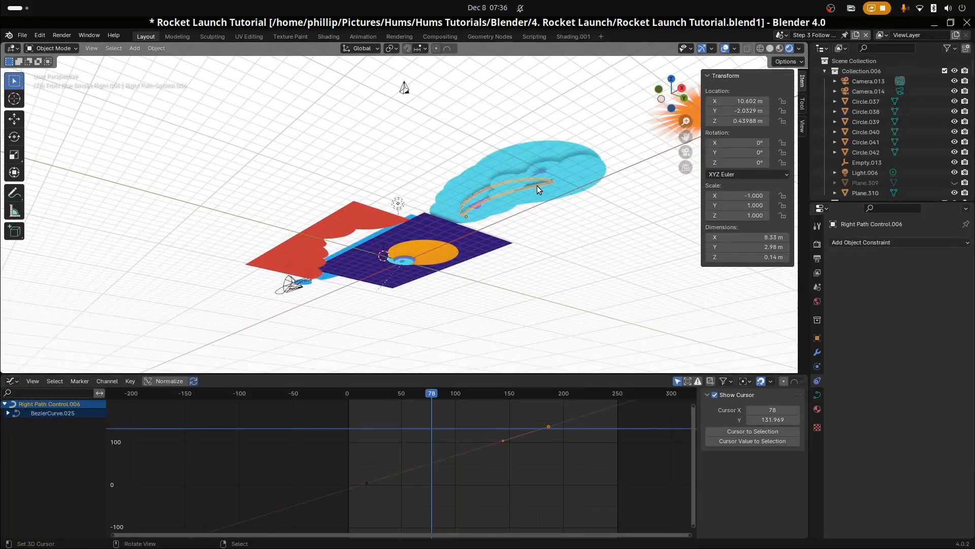
key(KP_0)
key(g)
key(x)
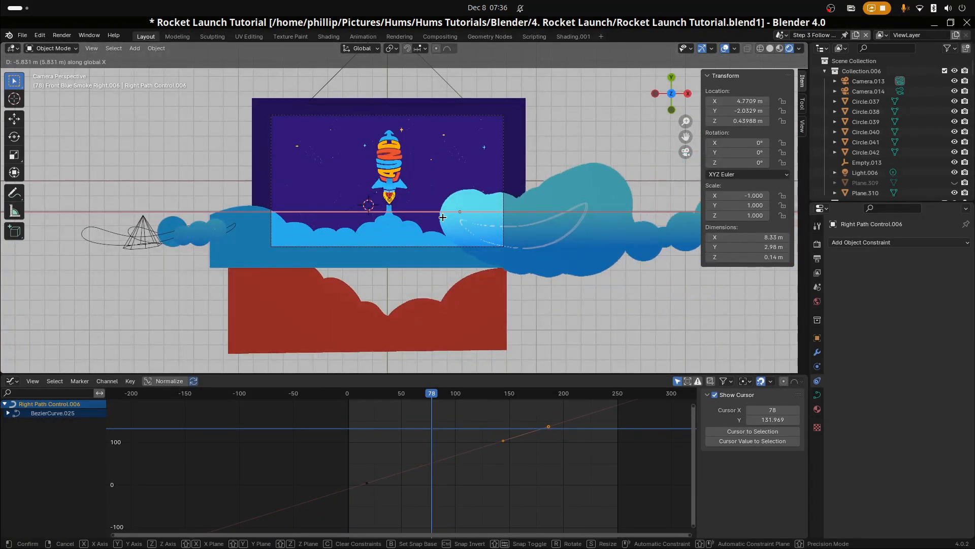
click(387, 424)
drag(387, 424, 422, 455)
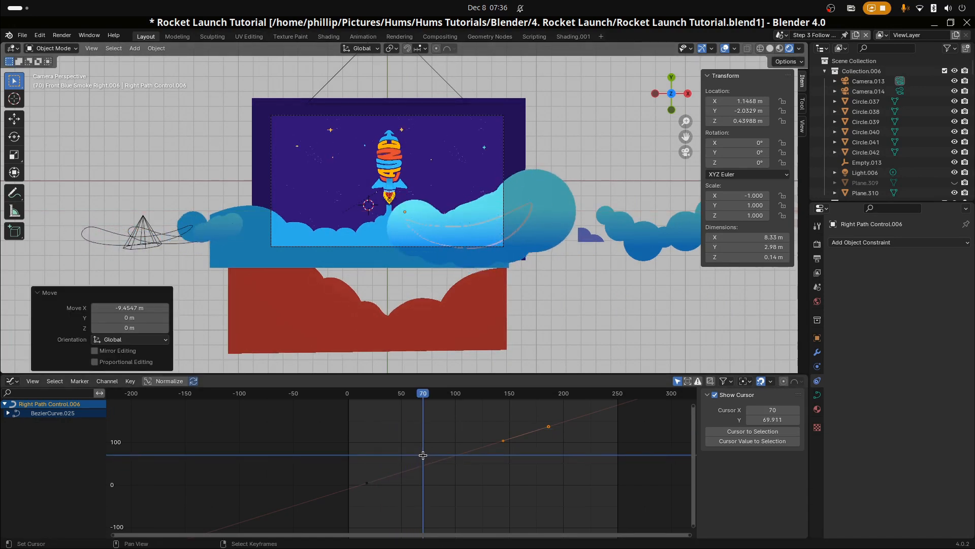
key(space)
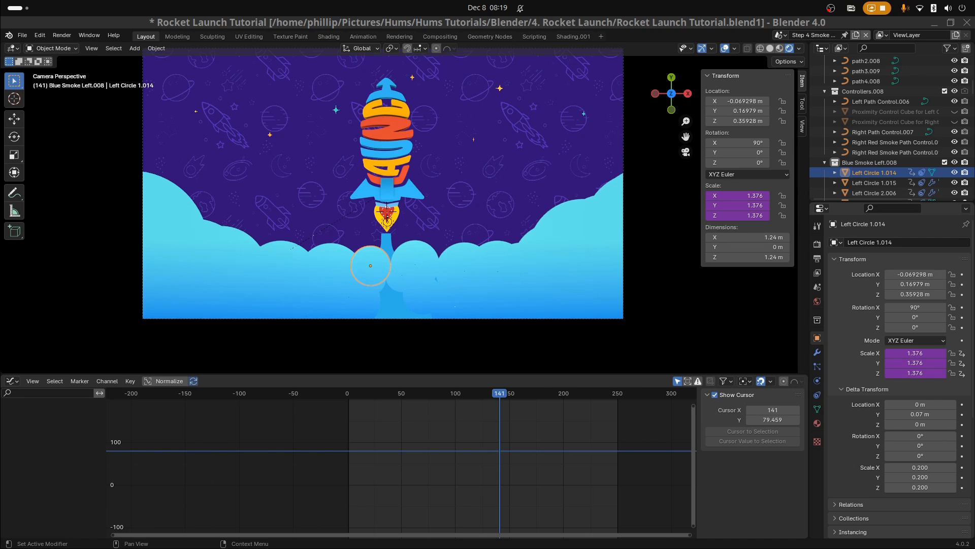
Play back the blue smoke animation from frame 0, stop it, and go to frame 1
click(293, 427)
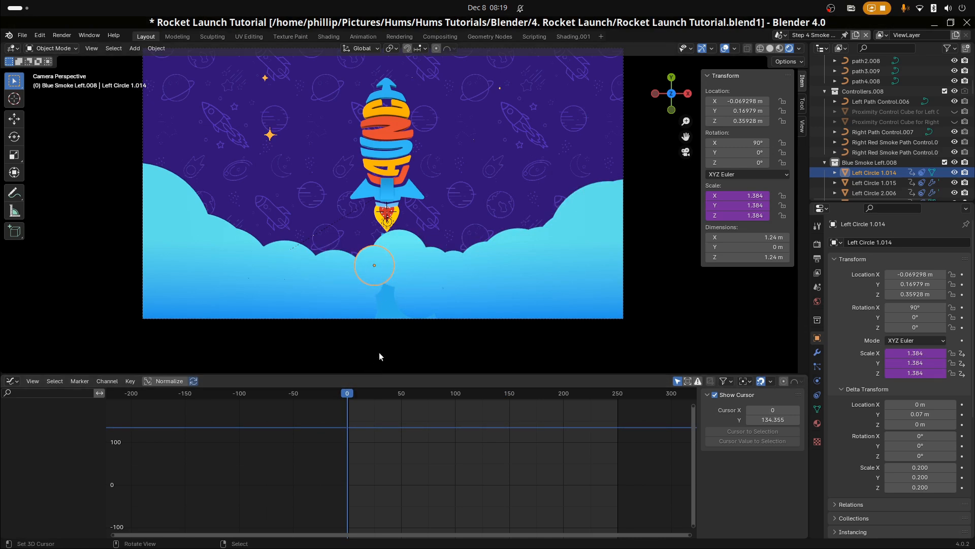
key(space)
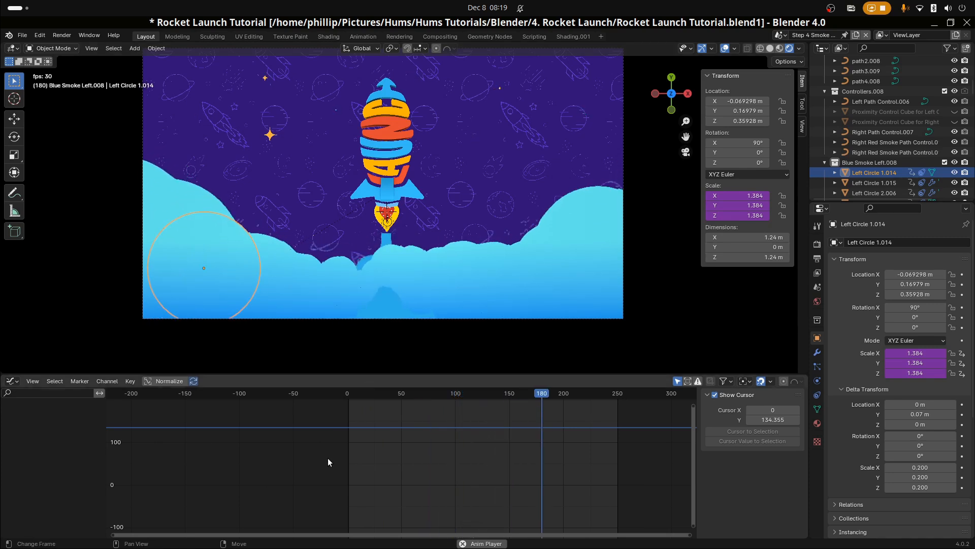
key(space)
click(348, 451)
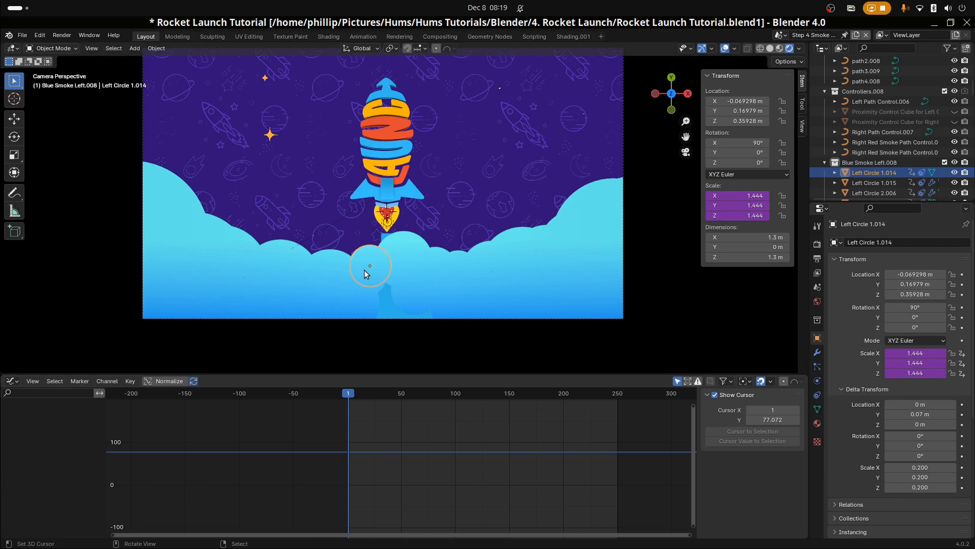
Replace the Scale drivers of Left Circle 1.014 with a new driver on X Scale and show it in the Drivers Editor
right_click(909, 363)
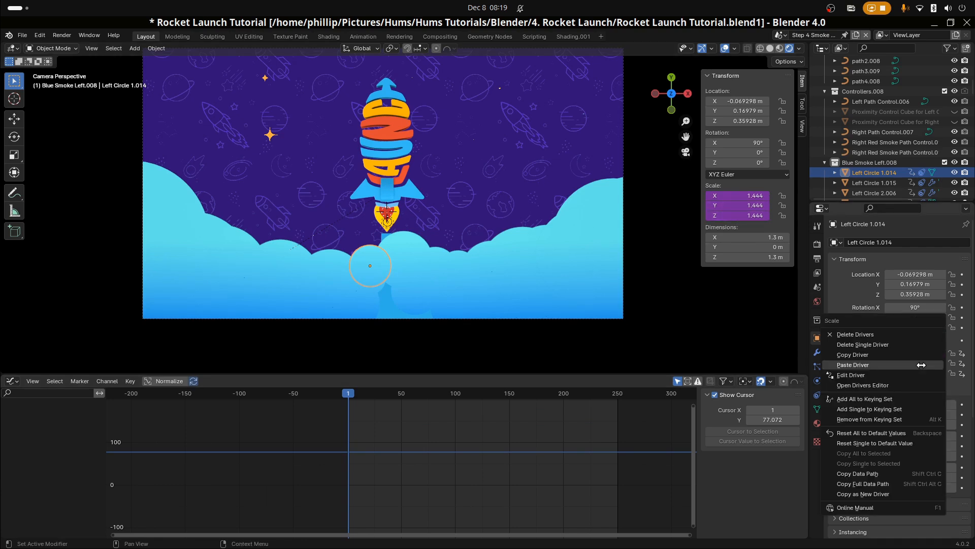
click(889, 334)
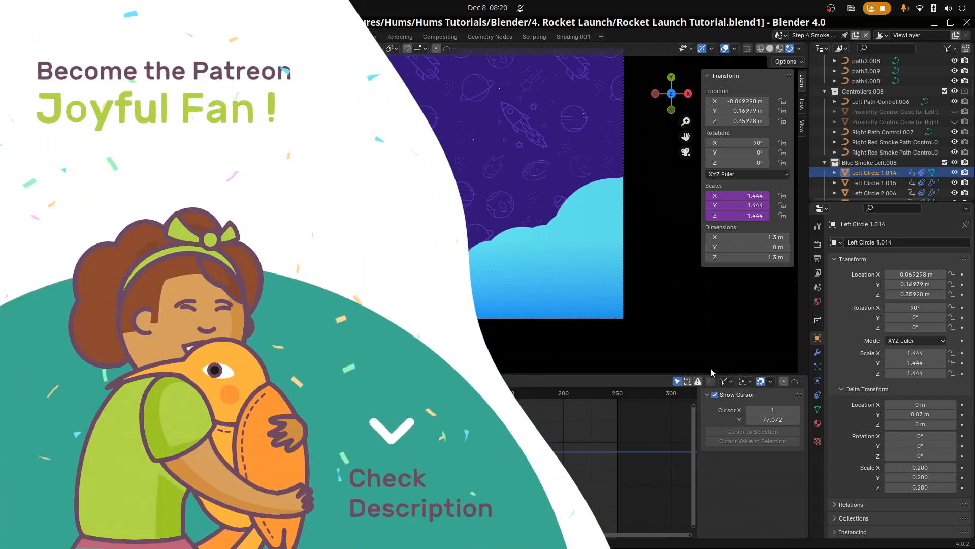
right_click(915, 351)
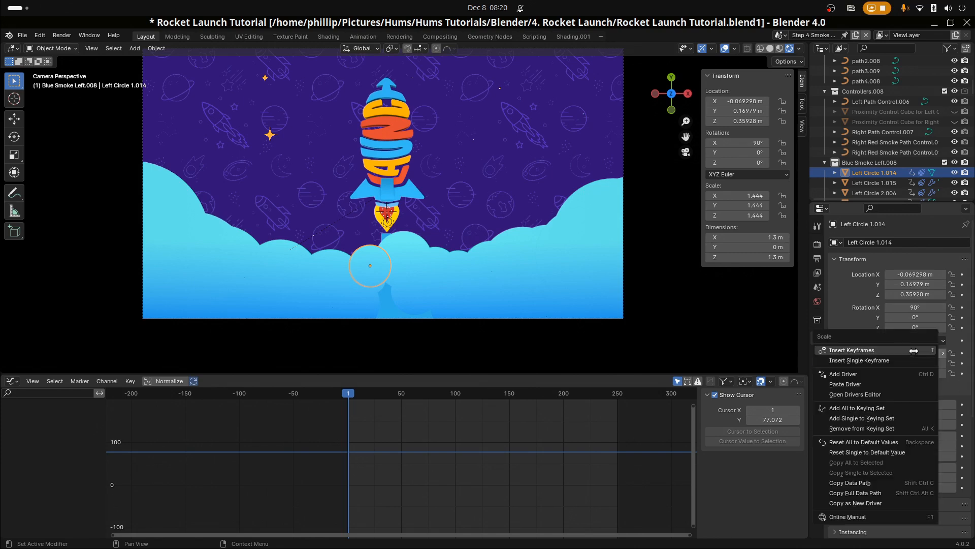
click(859, 375)
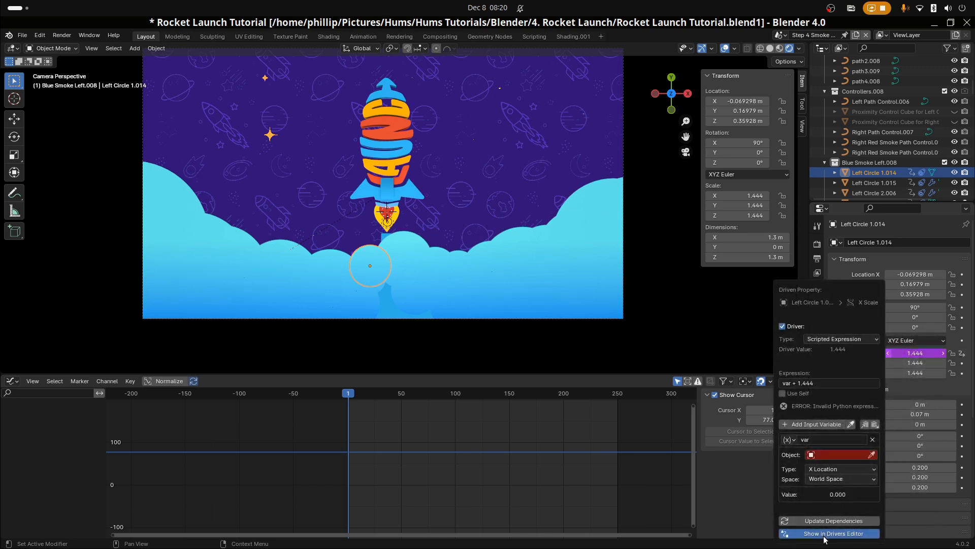
click(825, 534)
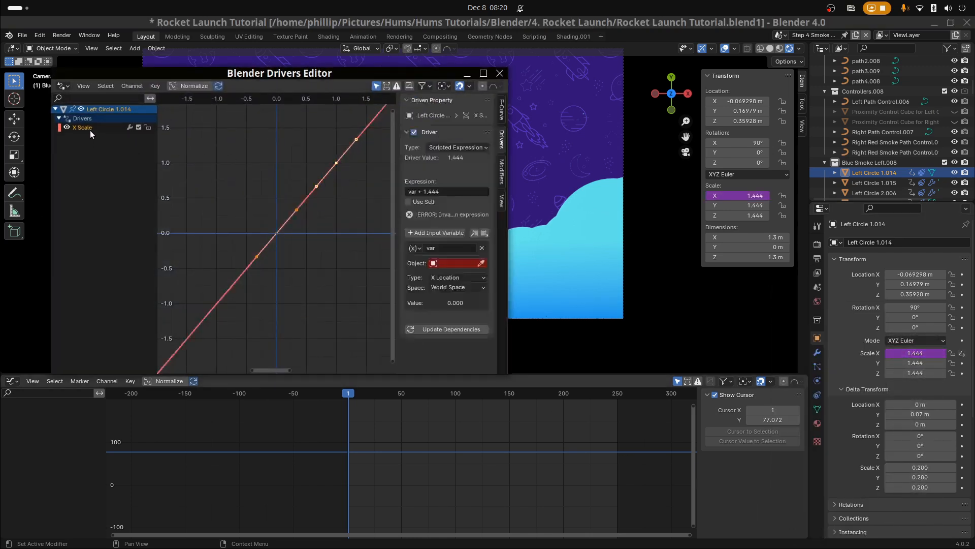
Change the type of the X Scale driver's variable to Distance
drag(232, 69, 331, 65)
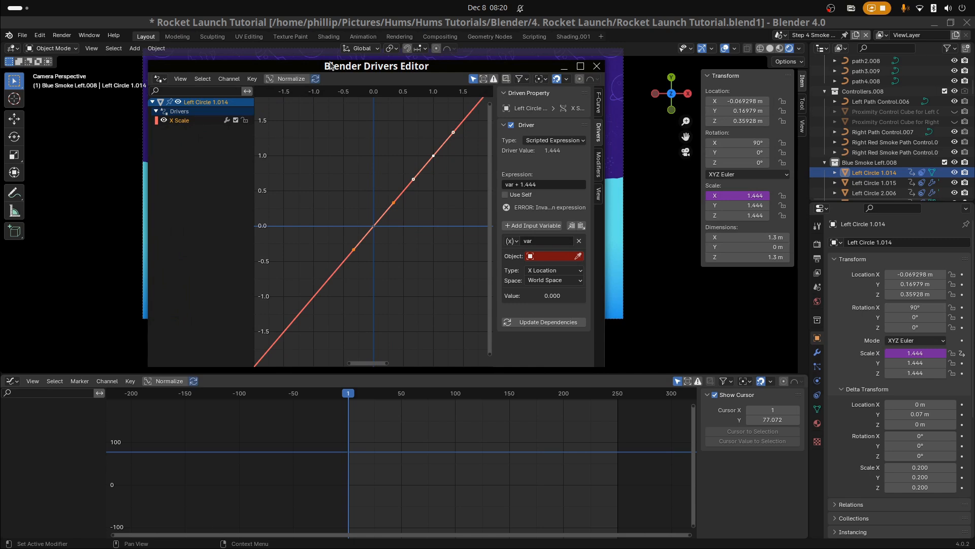
click(511, 243)
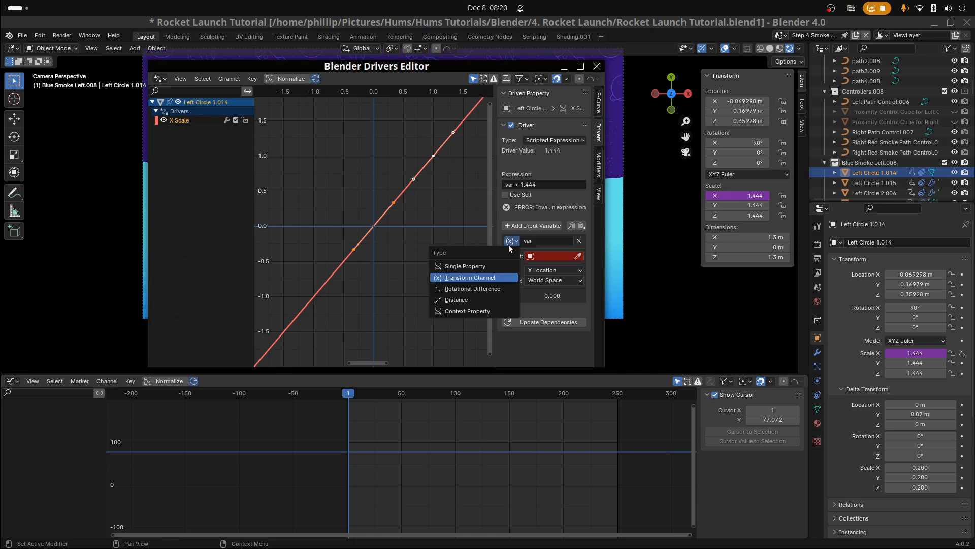
click(477, 299)
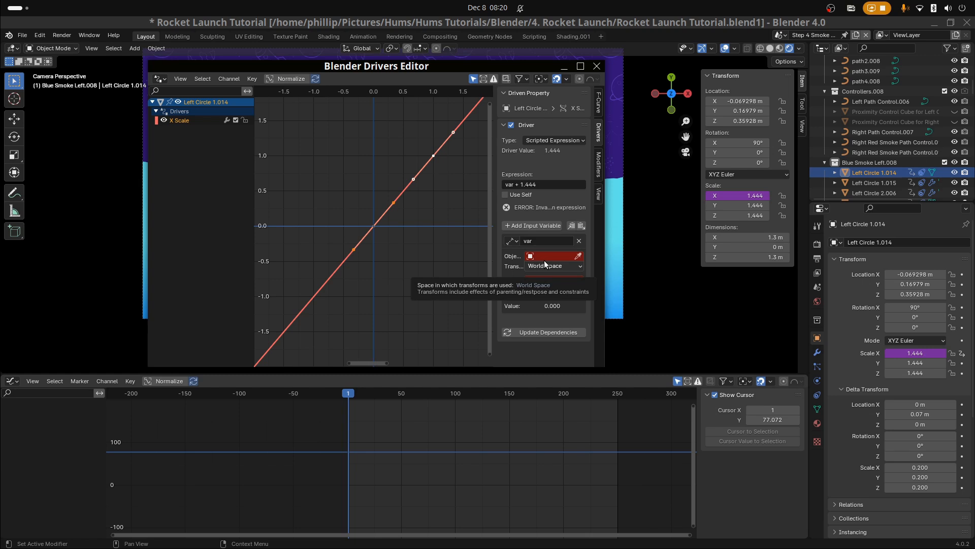
Copy the object name Left Circle 1.014 and assign it as the first object of the Distance variable
drag(414, 70, 733, 48)
click(383, 267)
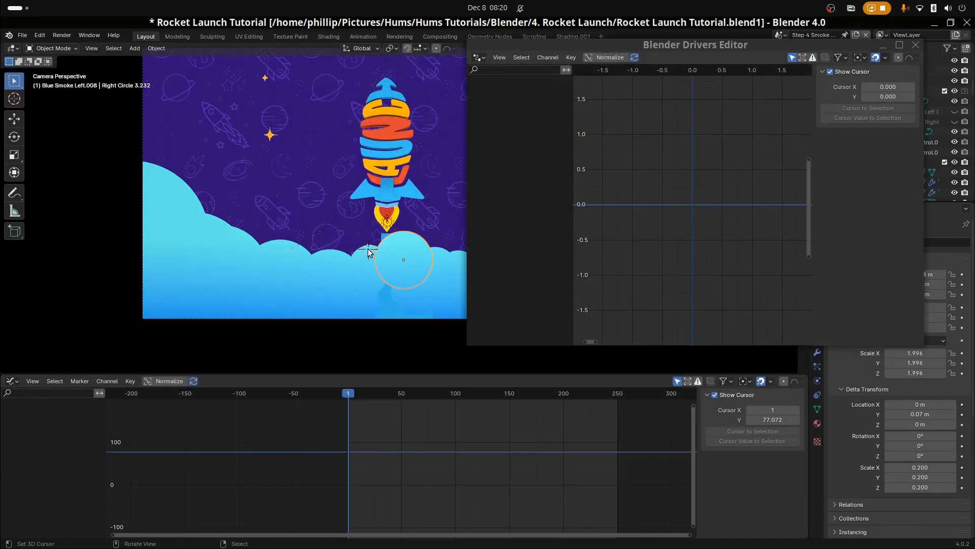
click(369, 253)
key(F2)
key(ctrl+c)
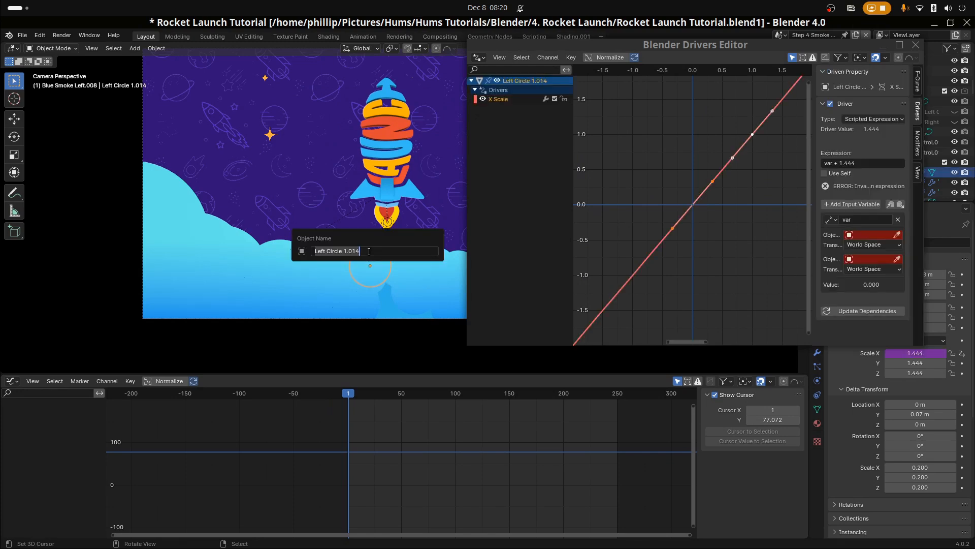
drag(655, 45, 461, 77)
click(675, 265)
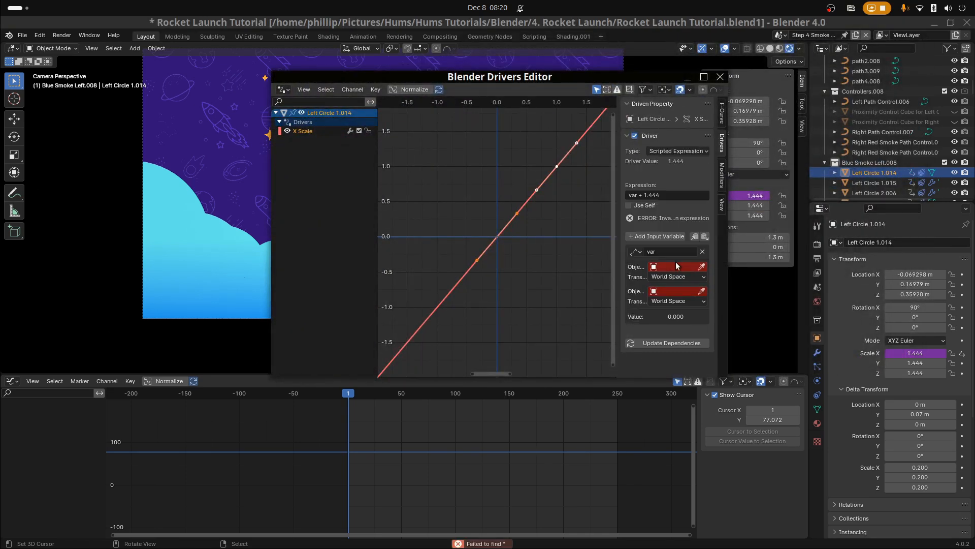
key(ctrl+v)
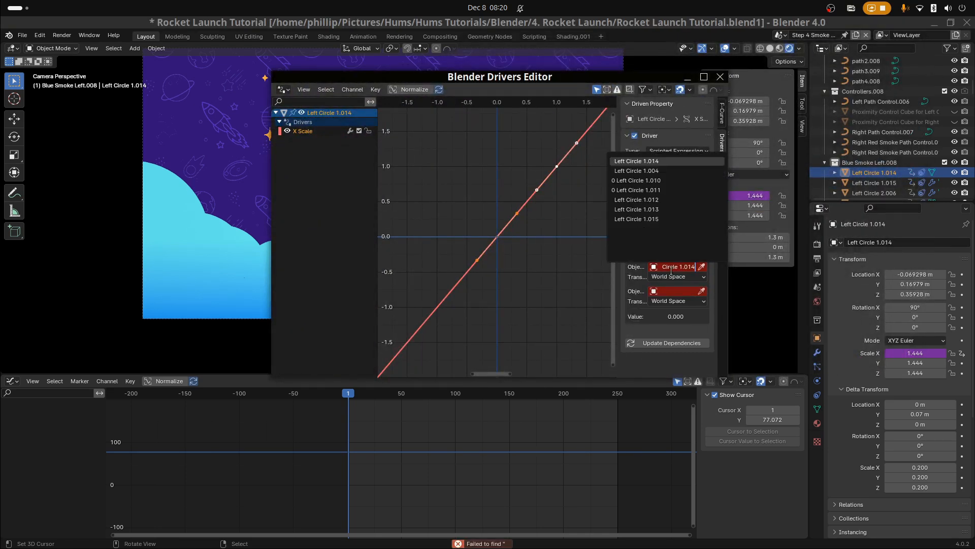
click(637, 162)
Move the Drivers Editor aside and unhide the Proximity Control Cube for Left Clouds
drag(570, 83, 117, 83)
key(F2)
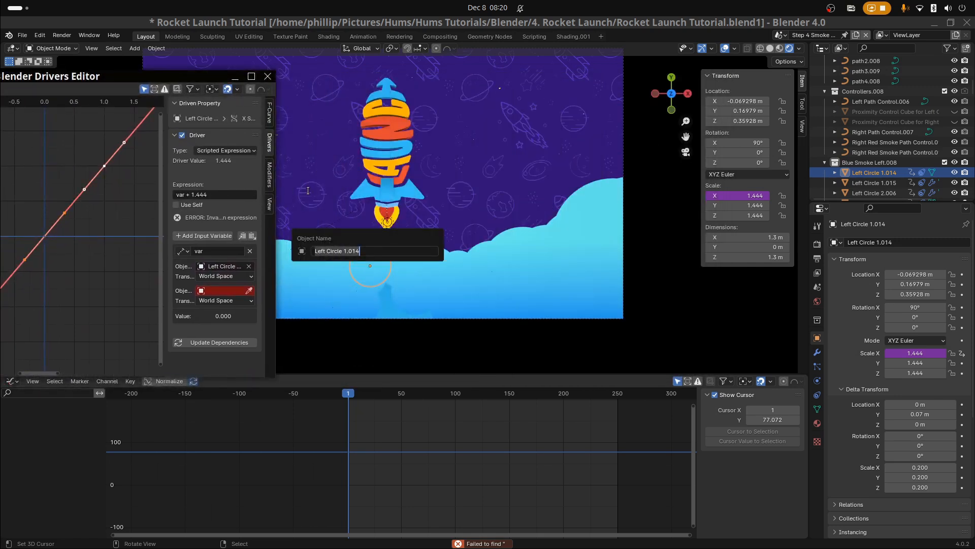
click(317, 149)
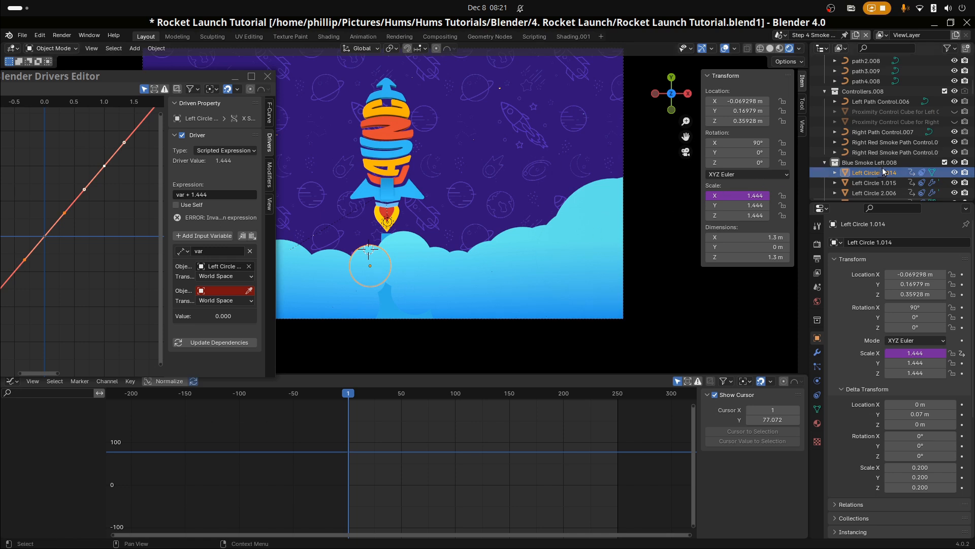
click(954, 111)
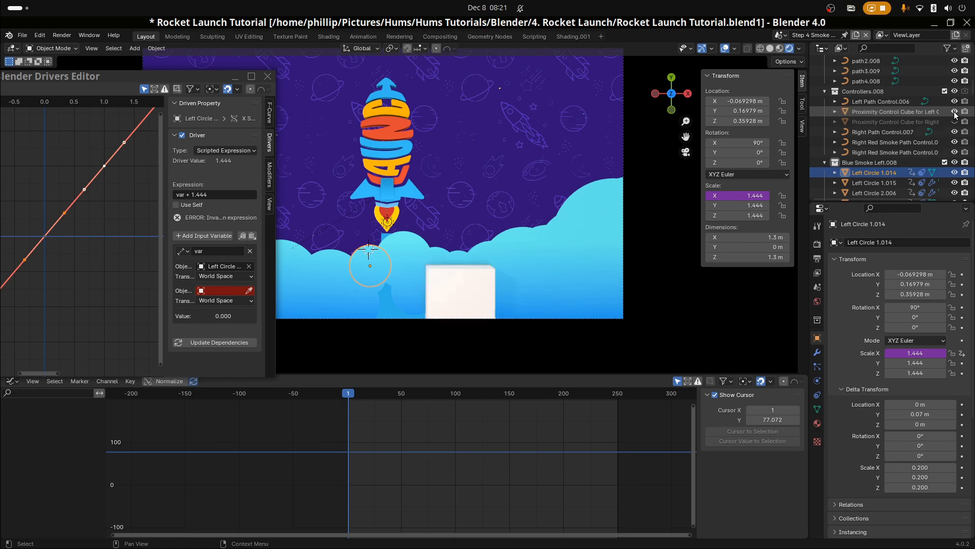
scroll(407, 248, down, 1)
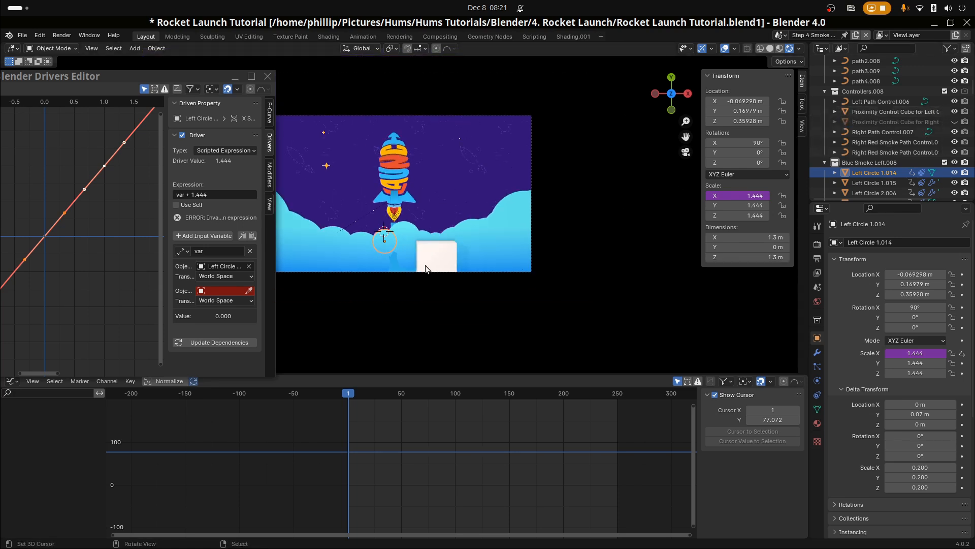
Copy the object name Proximity Control Cube for Left Clouds.008 and assign it as the second object of Left Circle 1.014's Distance variable
click(249, 290)
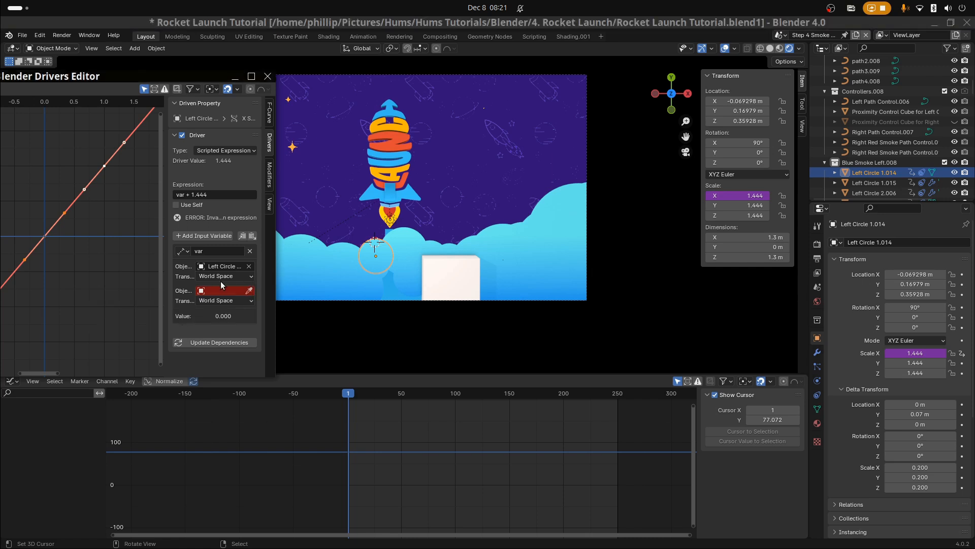
click(459, 282)
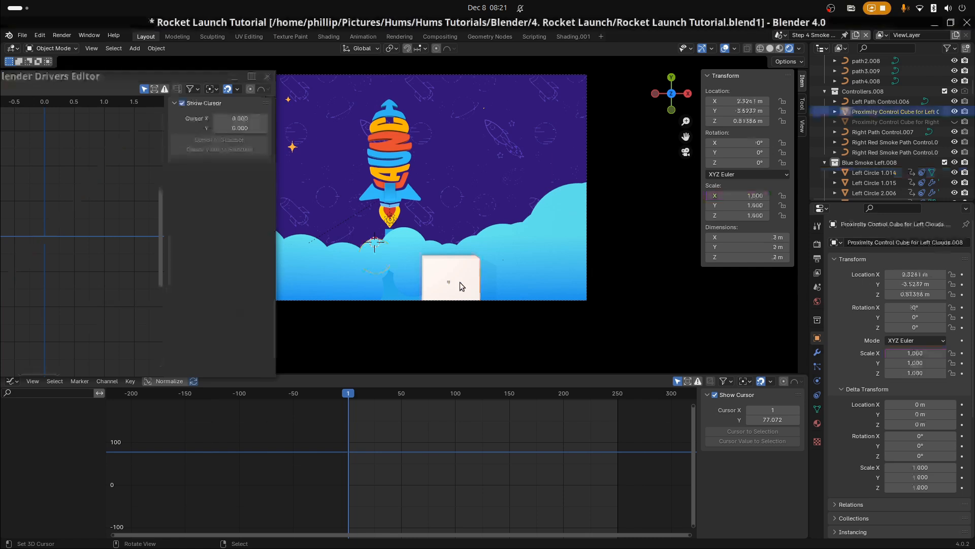
key(F2)
key(ctrl+c)
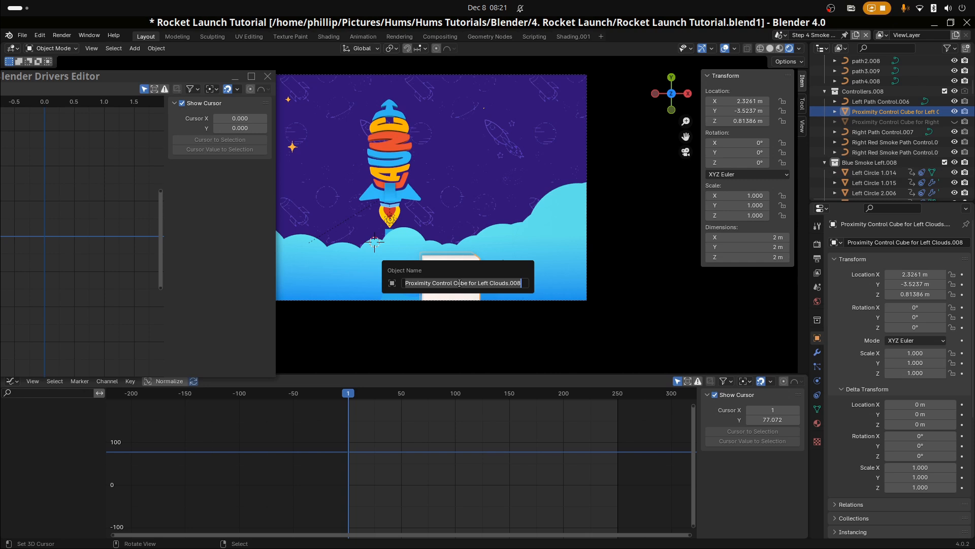
click(368, 255)
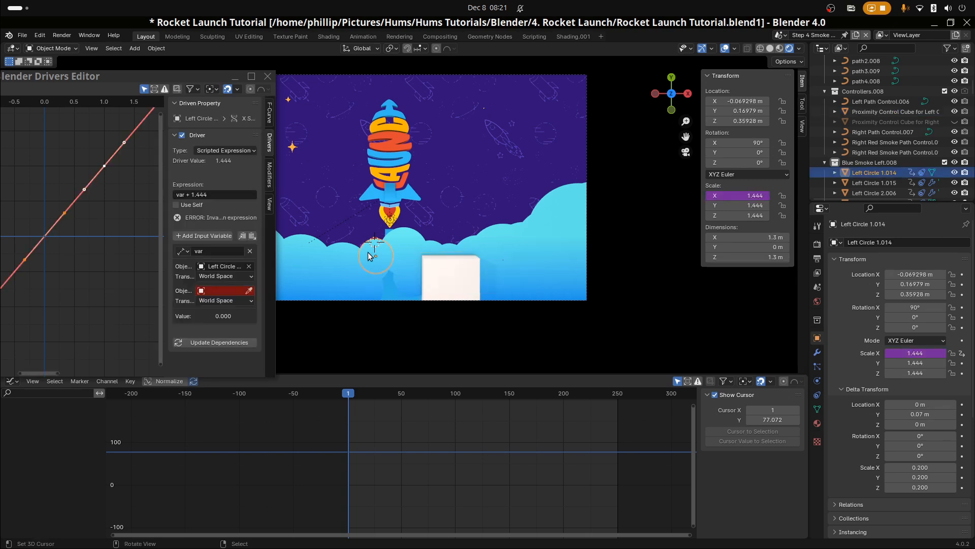
click(201, 291)
key(ctrl+v)
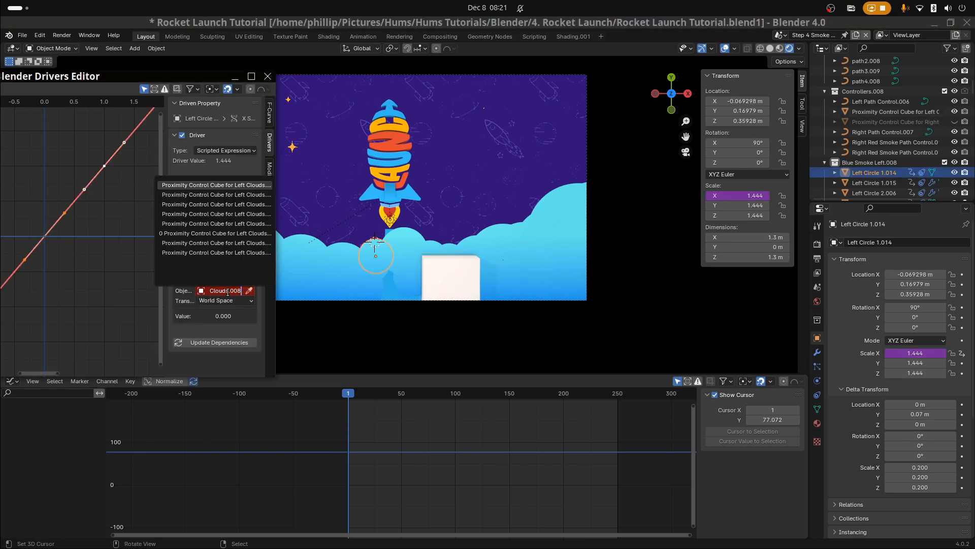
click(254, 187)
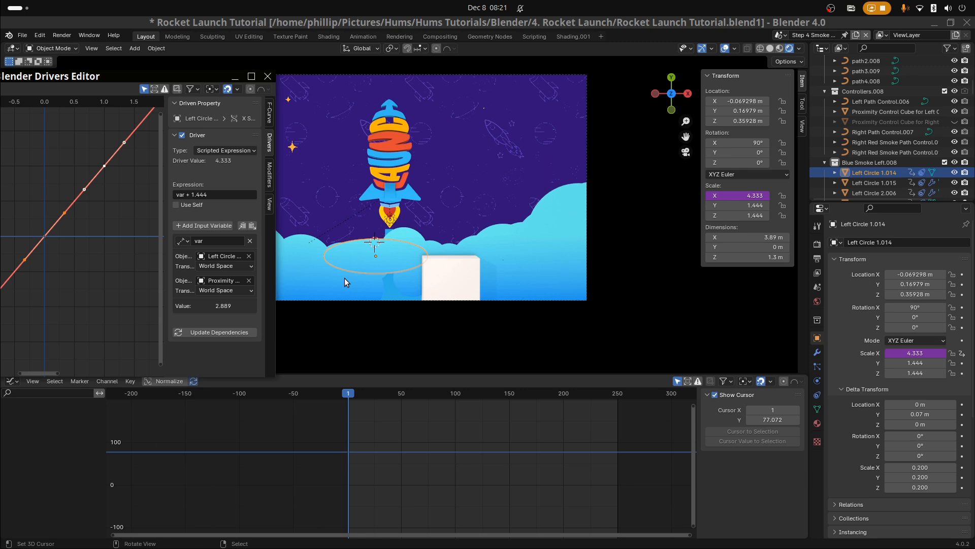
Play the animation to check how Left Circle 1.014 scales on X along its path
scroll(365, 312, down, 3)
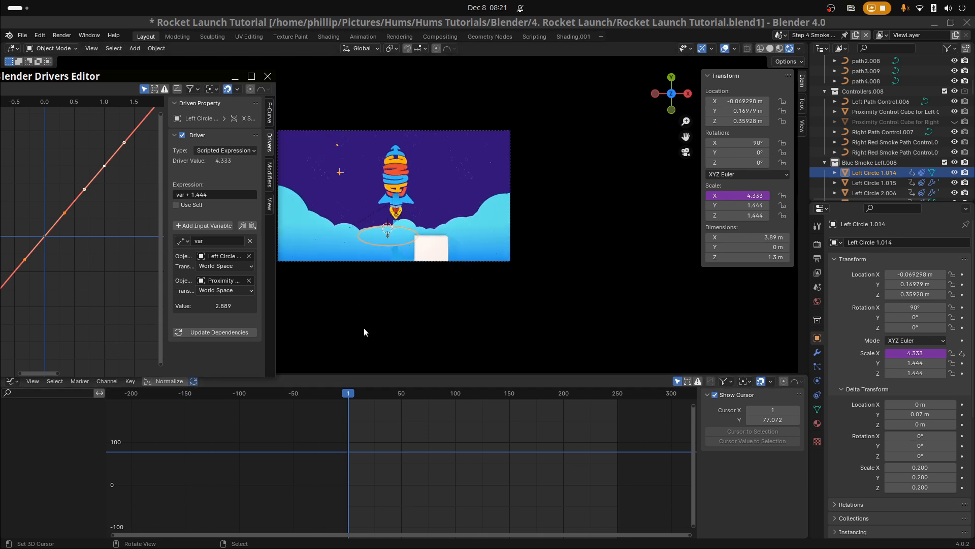
key(Home)
key(space)
scroll(384, 329, down, 2)
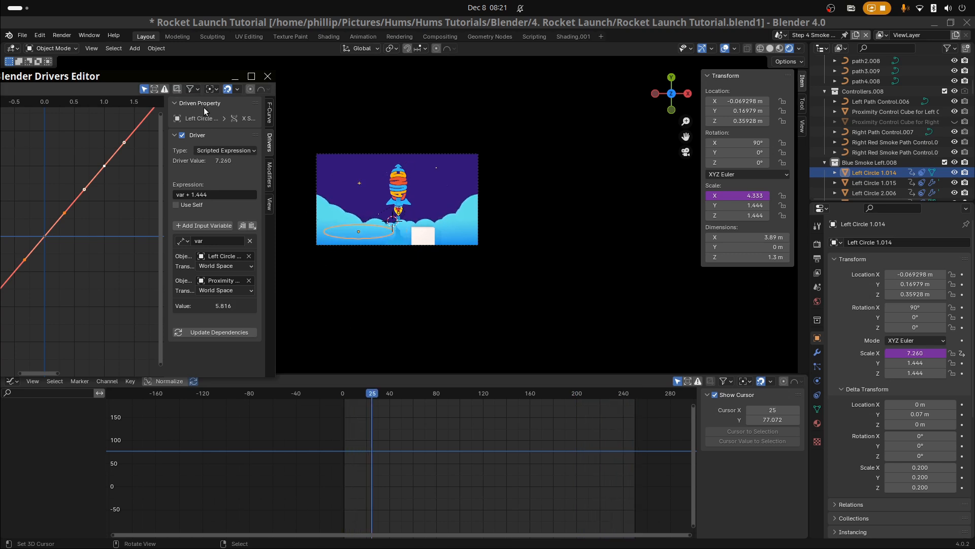
Bring the Drivers Editor into full view and set the X Scale driver's expression to var * 0.5
drag(97, 84, 415, 150)
click(537, 263)
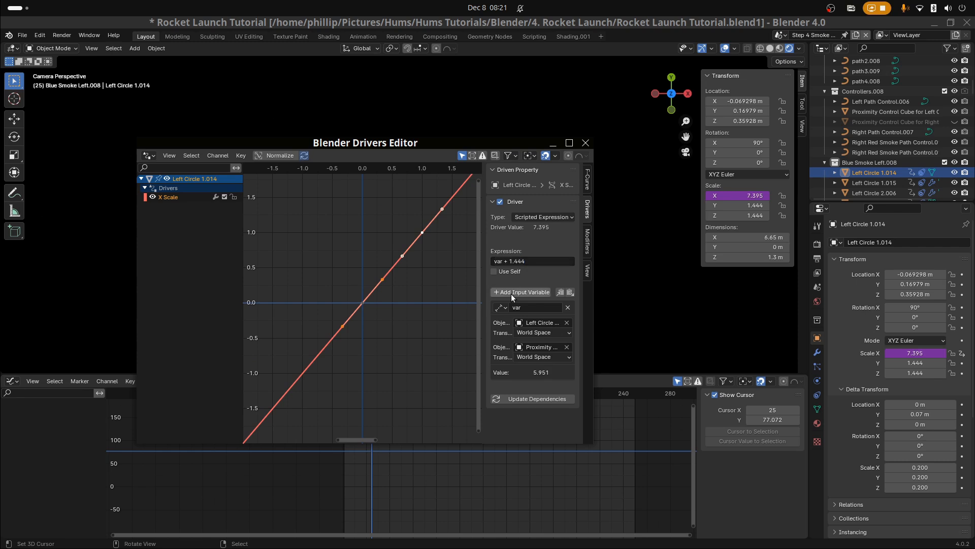
click(533, 260)
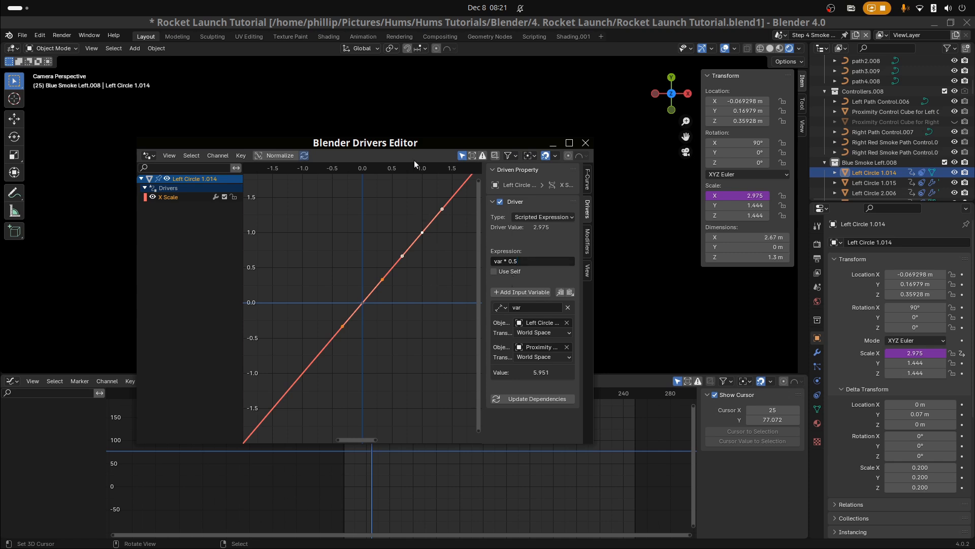
Move the Drivers Editor aside, scrub the timeline to frame 92 to check the circle's scaling, and close the editor
drag(415, 143, 406, 138)
drag(407, 139, 133, 104)
click(349, 423)
drag(350, 423, 450, 423)
scroll(362, 243, up, 3)
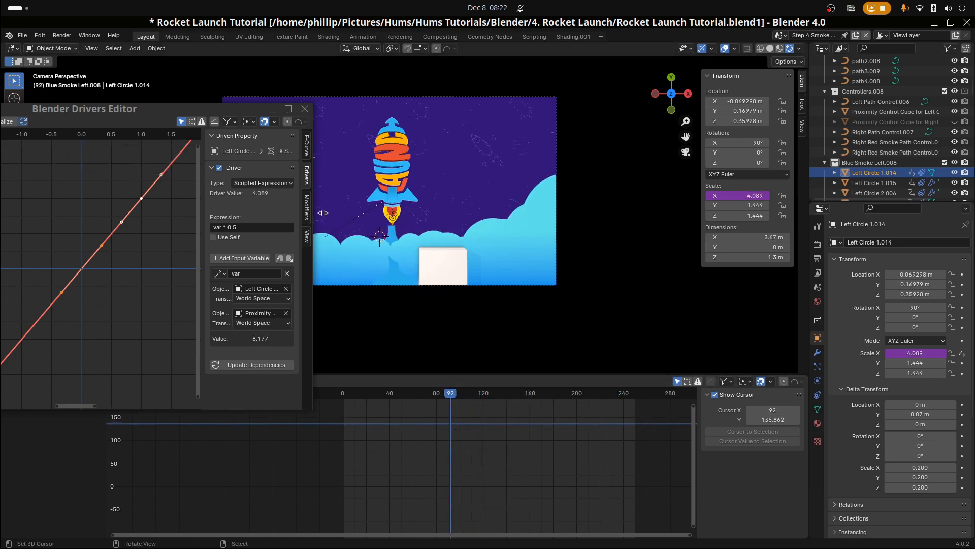
click(304, 110)
Copy the X Scale driver of Left Circle 1.014 and paste it onto Scale Y and Scale Z
right_click(906, 353)
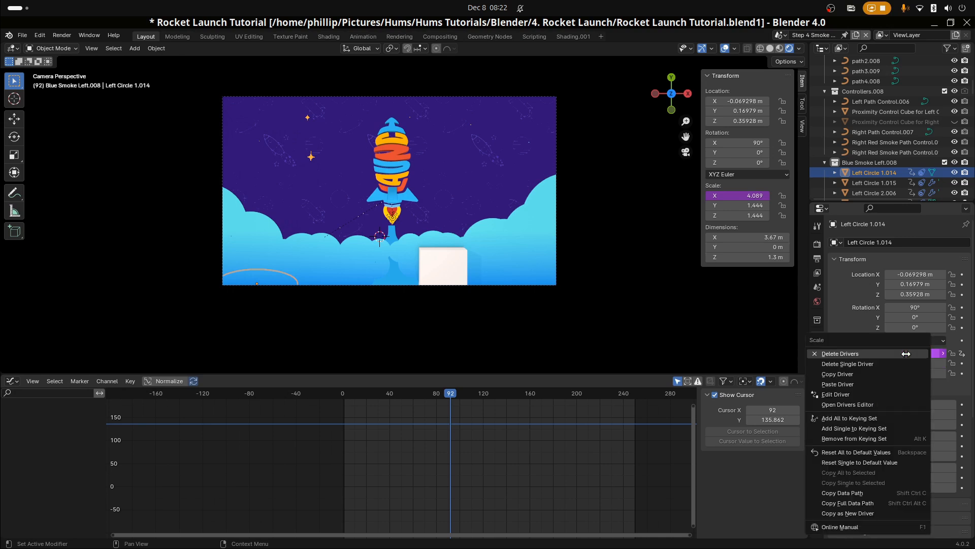
click(893, 374)
right_click(904, 363)
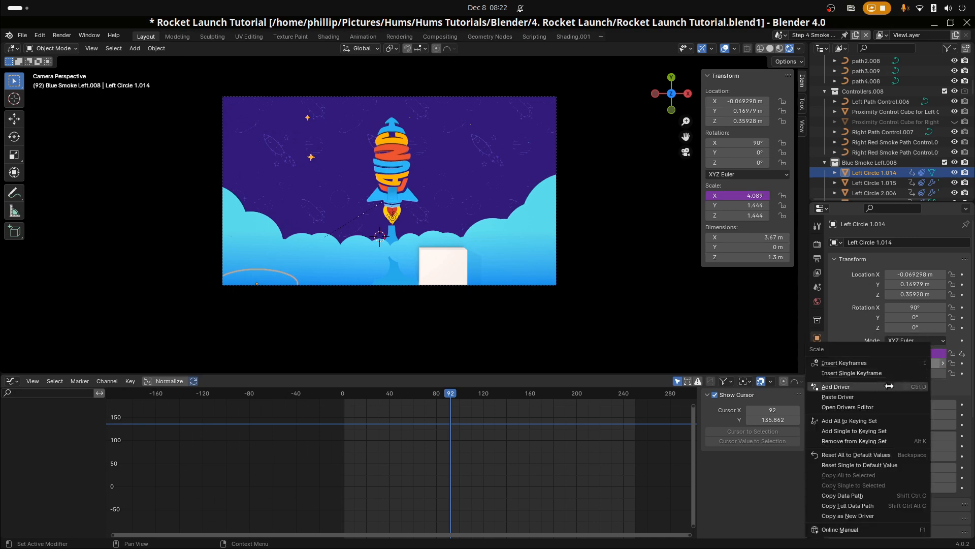
click(884, 397)
right_click(912, 373)
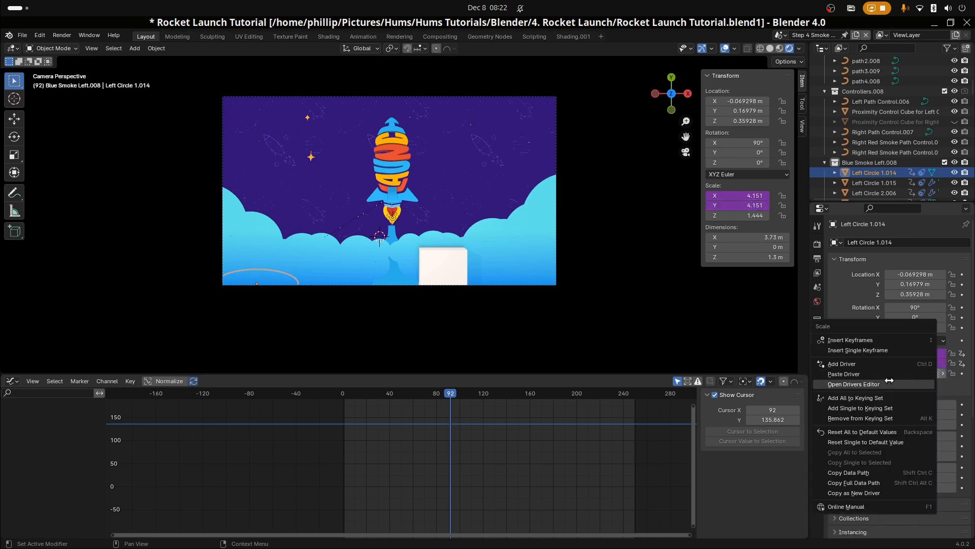
click(843, 374)
Play the animation to check that Left Circle 1.014 scales evenly with its distance from the control cube
click(426, 479)
key(space)
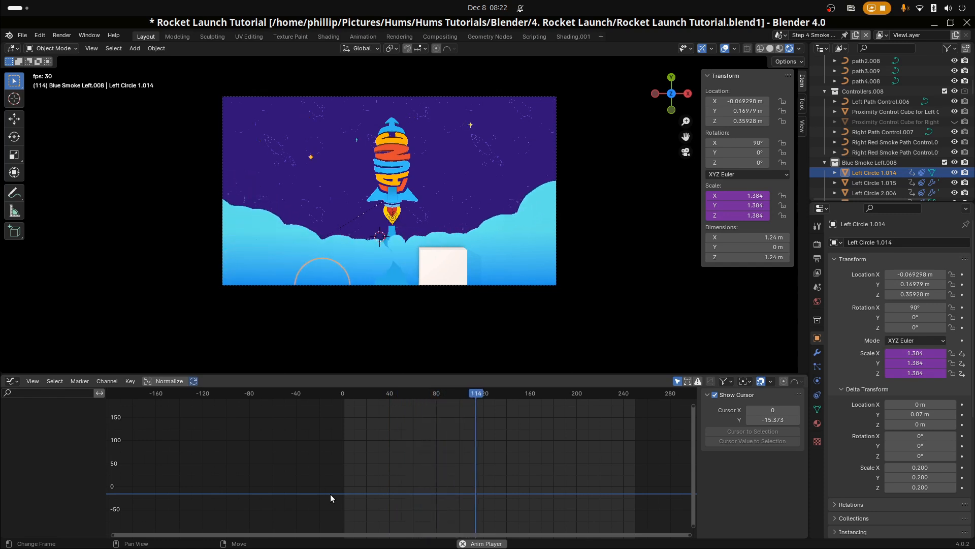
key(space)
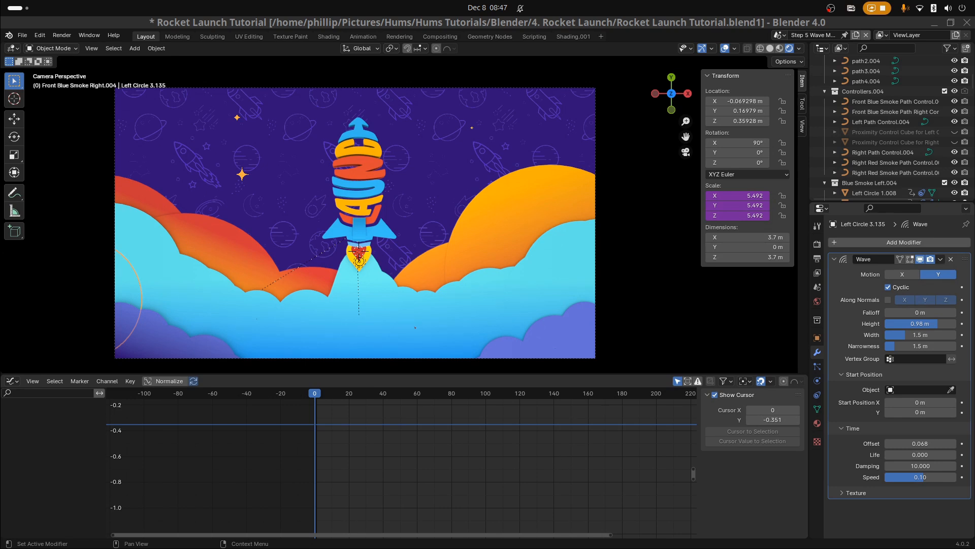
Select the large red smoke circle Left Circle 3.151 and play the animation to review its Wave modifier motion
right_click(233, 247)
right_click(146, 192)
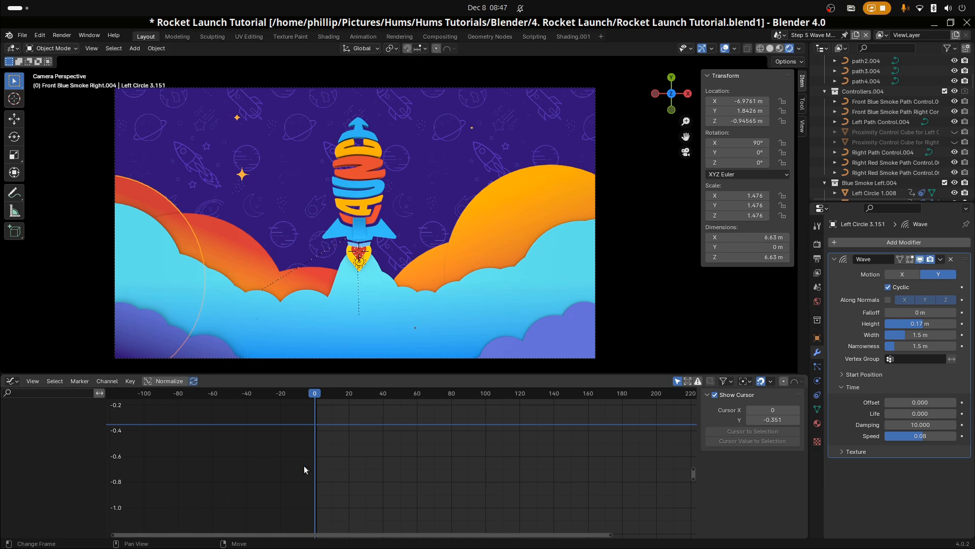
key(space)
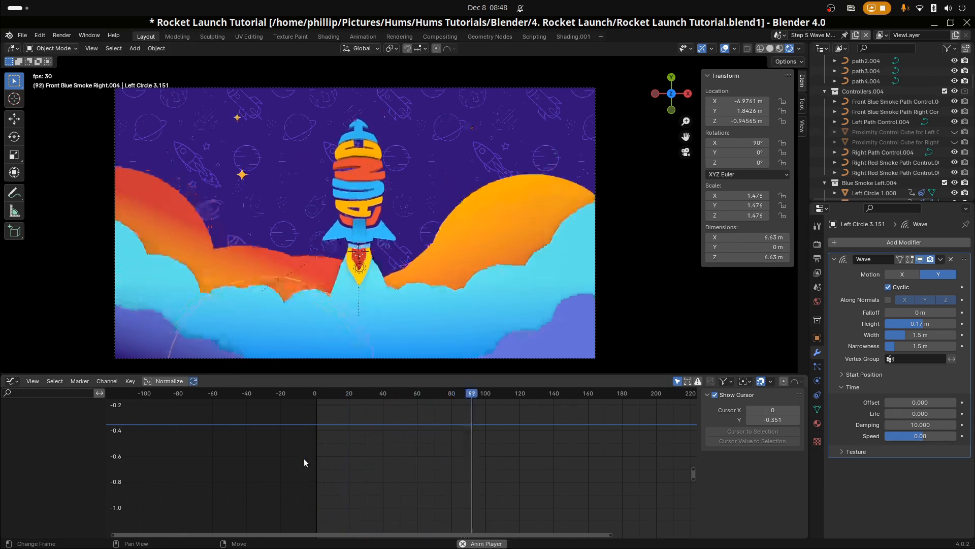
key(space)
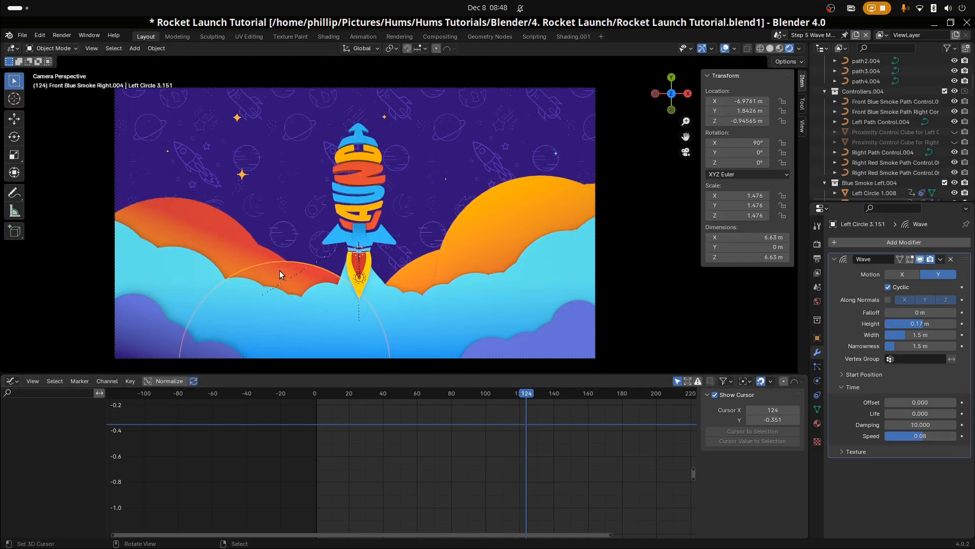
Select the purple front smoke circle Left Circle 3.156 and scrub the timeline to frame 7
click(202, 351)
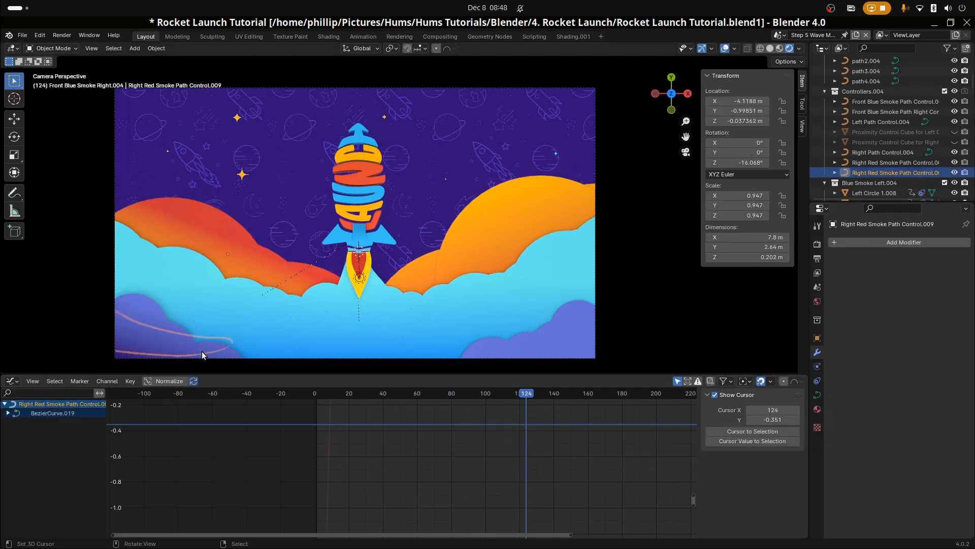
right_click(234, 358)
right_click(233, 354)
mouse_move(315, 433)
mouse_down()
mouse_move(345, 429)
mouse_move(326, 433)
mouse_up()
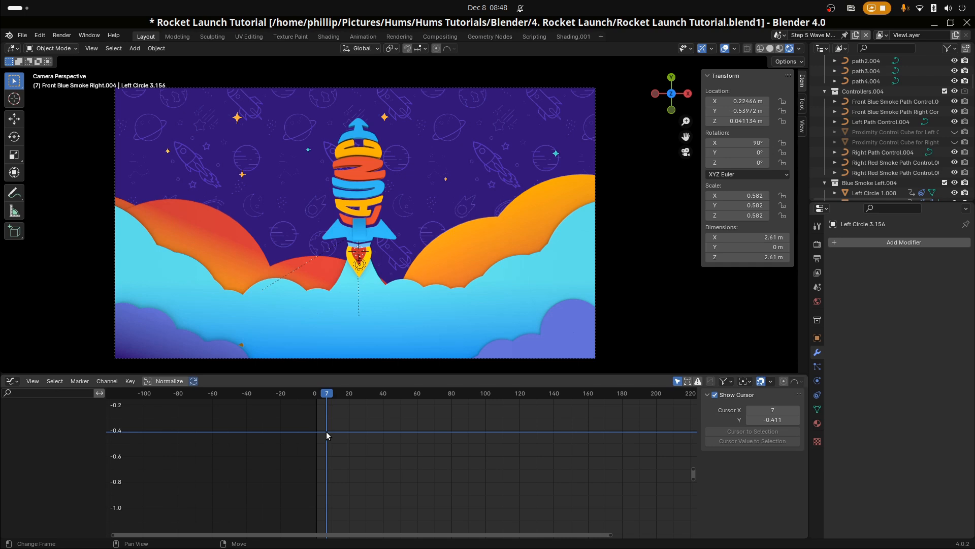
Examine the shadows between the smoke layers on both sides of the rocket and scrub the timeline to frame 54
scroll(437, 274, up, 4)
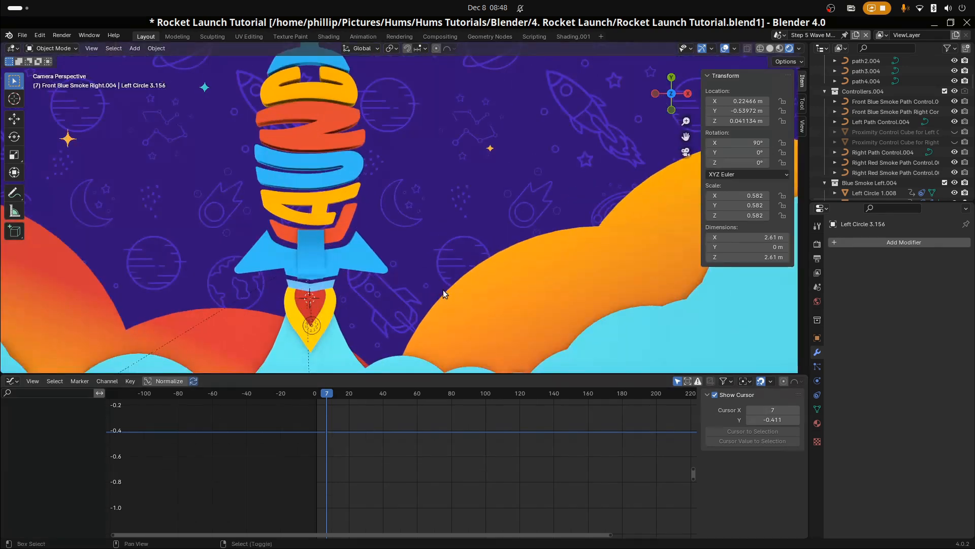
shift+middle_drag(443, 290, 285, 209)
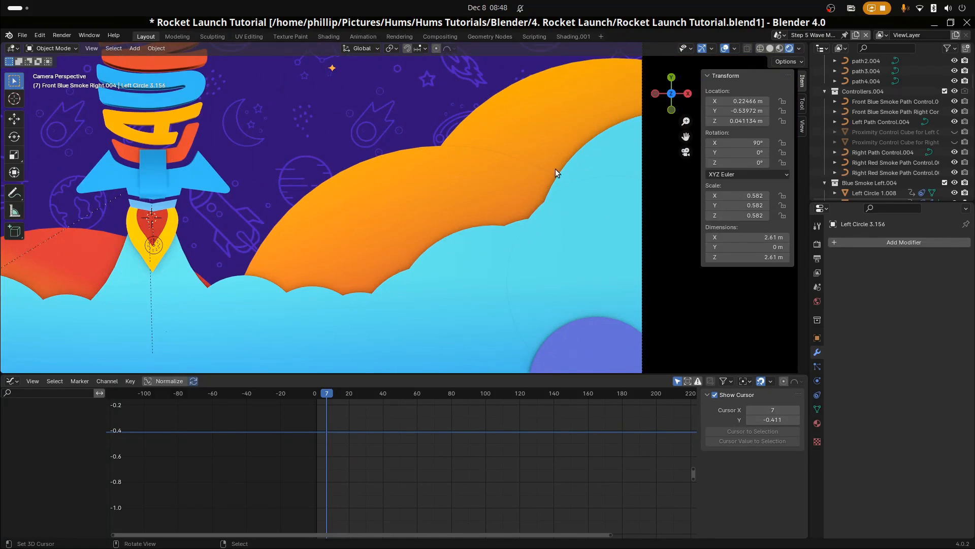
scroll(478, 216, down, 4)
shift+middle_drag(254, 257, 409, 253)
scroll(333, 314, up, 2)
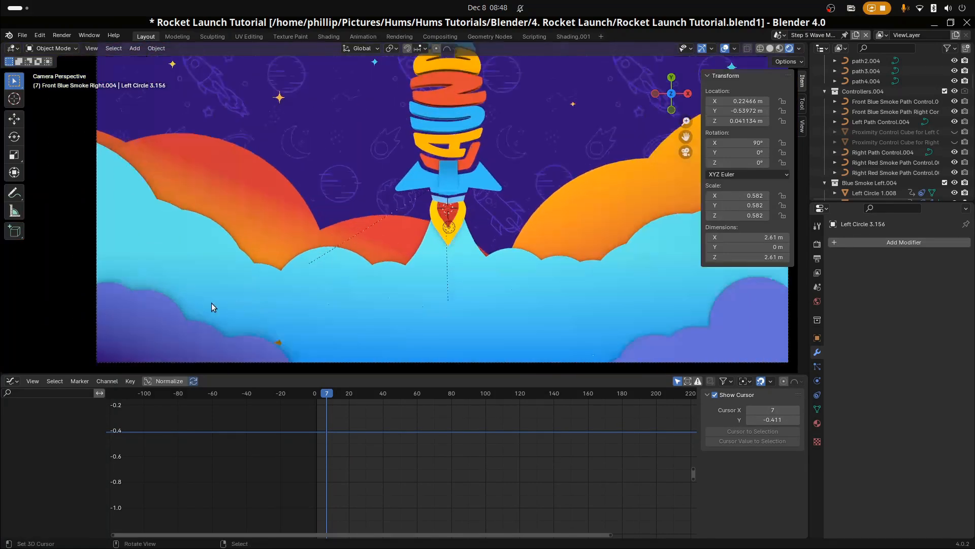
scroll(313, 317, down, 3)
drag(333, 402, 408, 400)
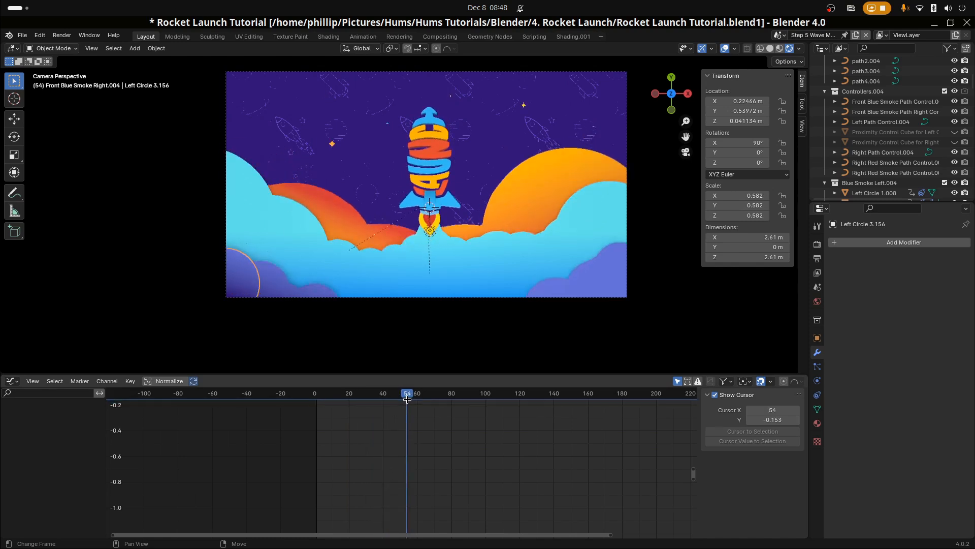
Examine the scene's Ambient Occlusion settings, the smoke circle's material and the world background colour
click(817, 245)
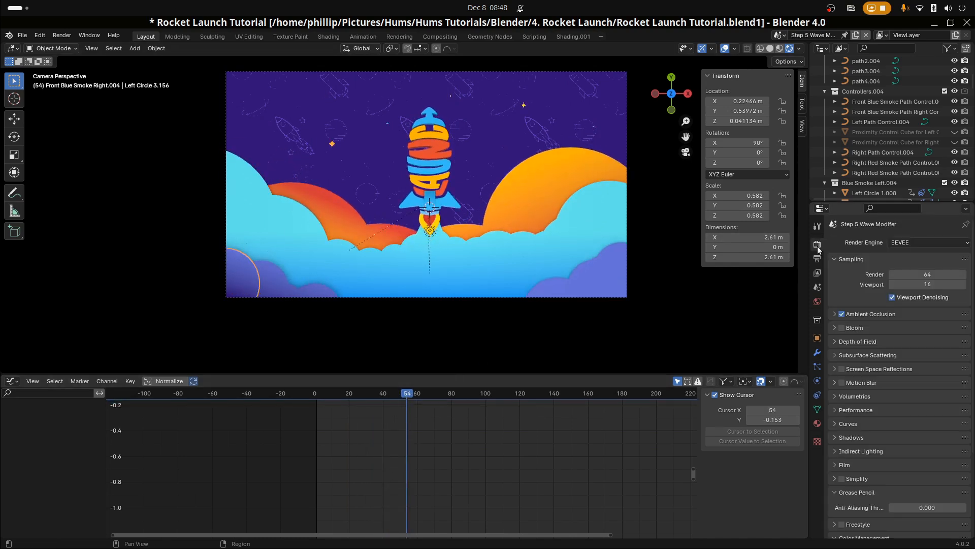
click(838, 316)
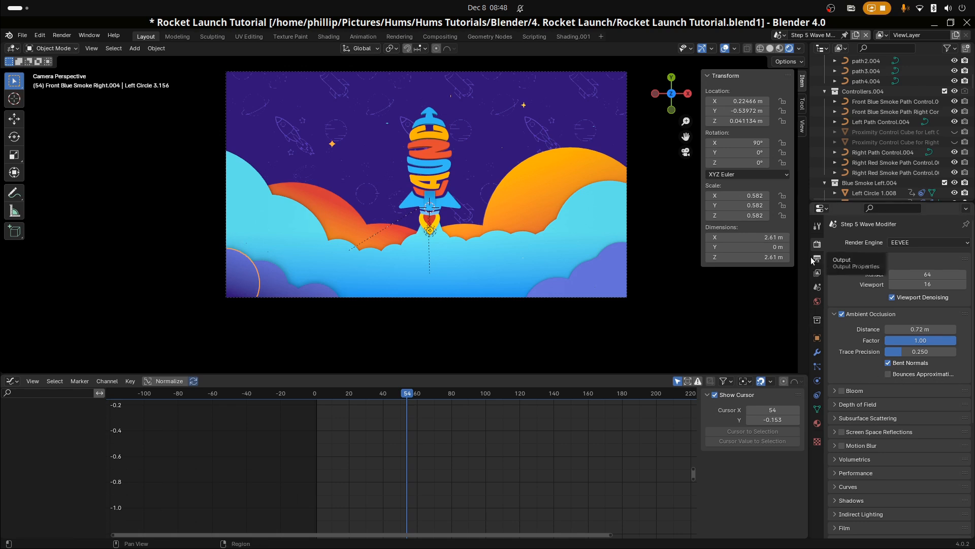
click(818, 423)
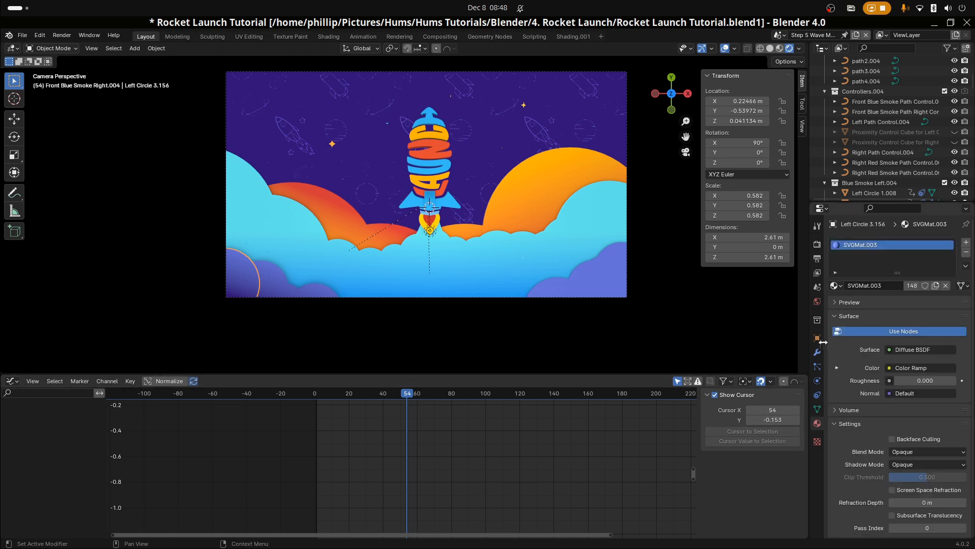
click(817, 302)
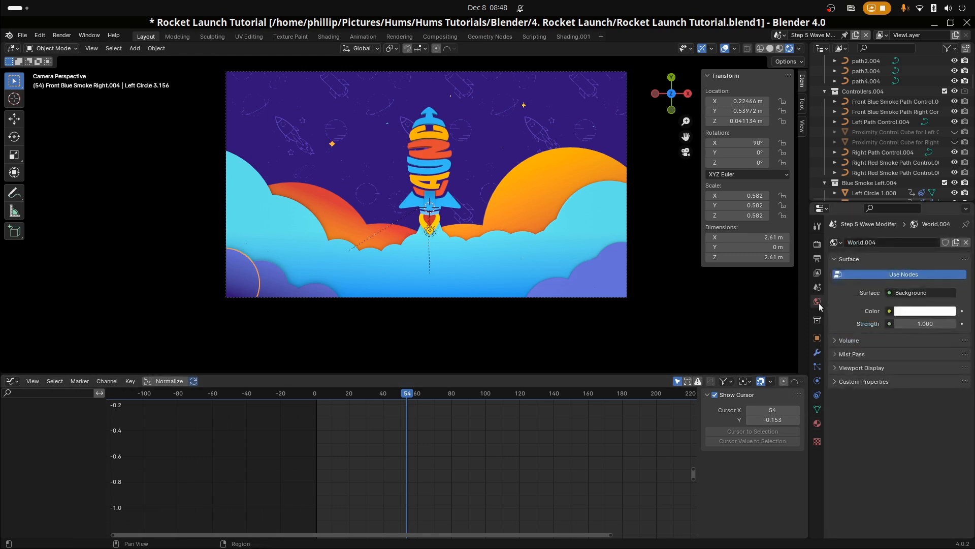
click(919, 313)
mouse_move(947, 196)
mouse_down()
mouse_move(948, 213)
mouse_move(948, 180)
mouse_move(948, 203)
mouse_up()
Select the rocket's blue fins and scrub to frame 99 to review their cyclic Y Location animation
drag(415, 426, 369, 441)
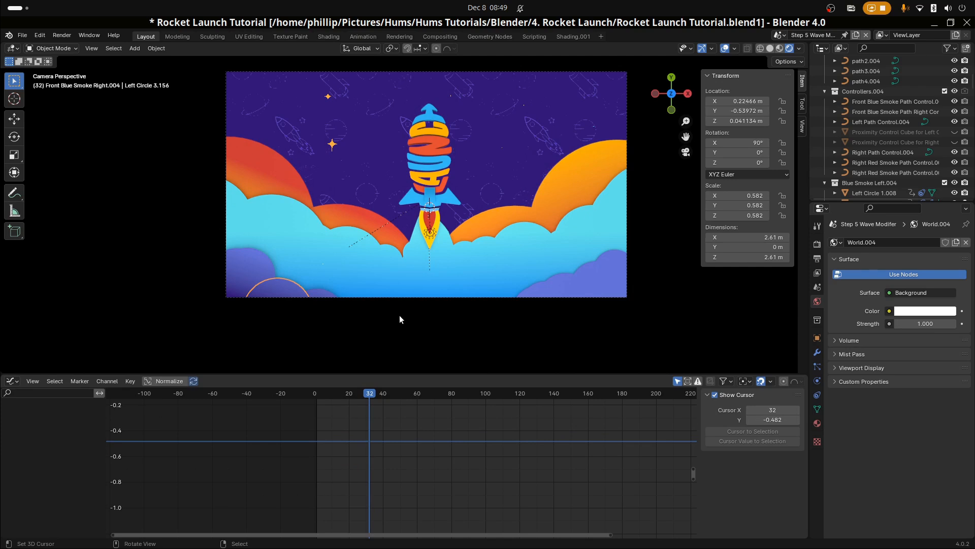
scroll(433, 262, up, 2)
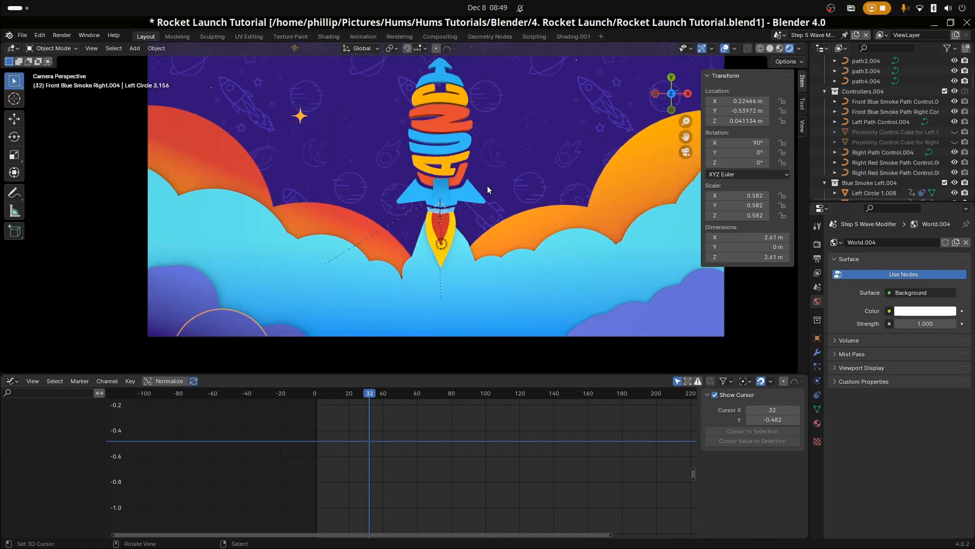
click(475, 200)
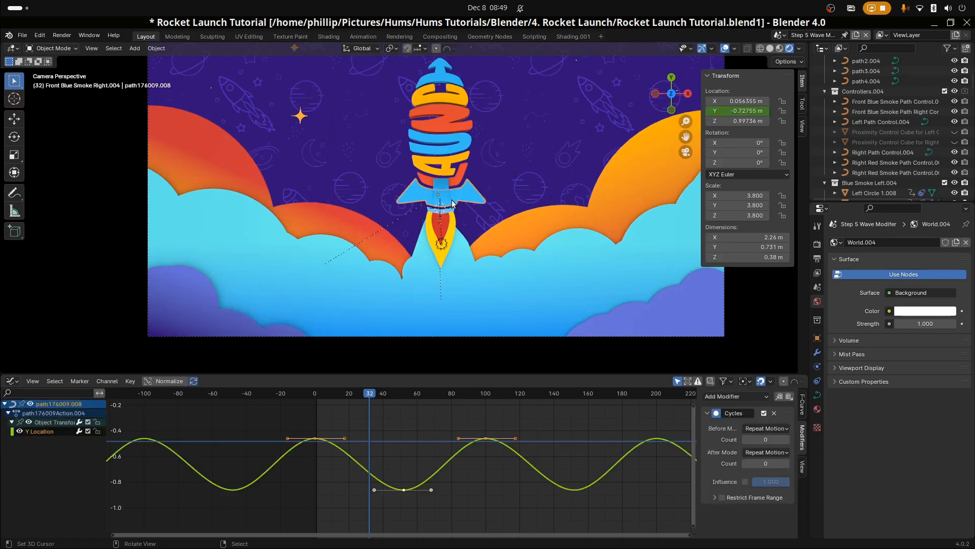
click(301, 400)
drag(302, 400, 484, 428)
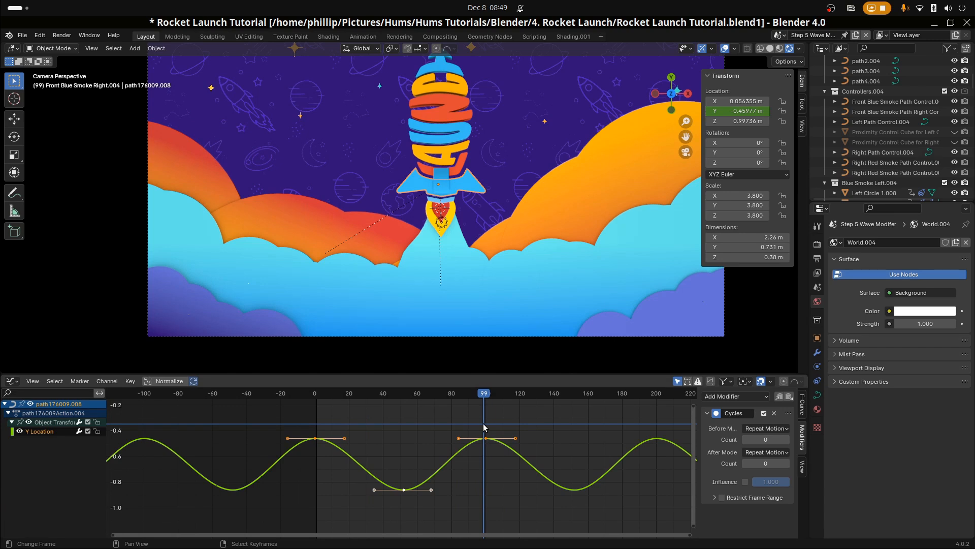
Select the yellow rocket flame and scrub the timeline to frame 71 to review its cyclic Y Scale animation
click(445, 244)
drag(356, 421, 437, 415)
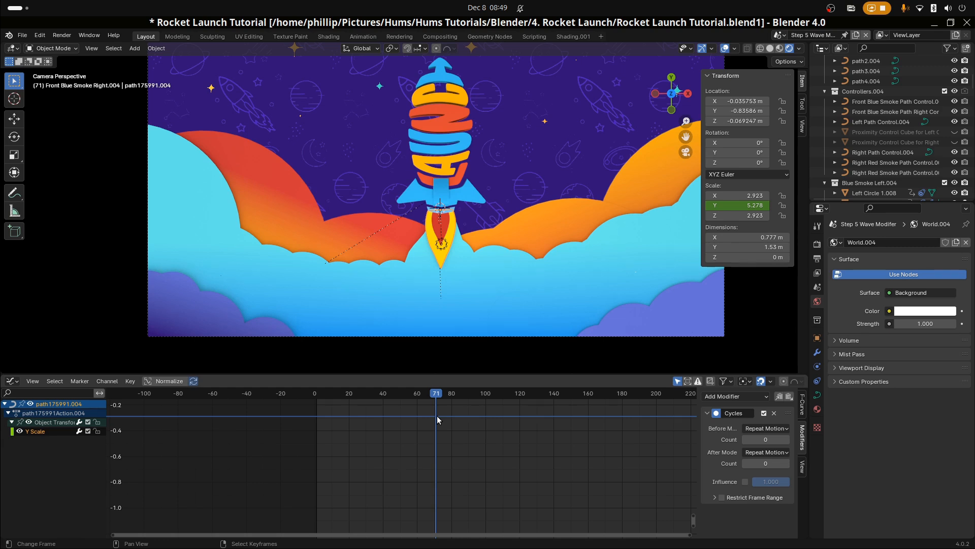
scroll(301, 197, down, 2)
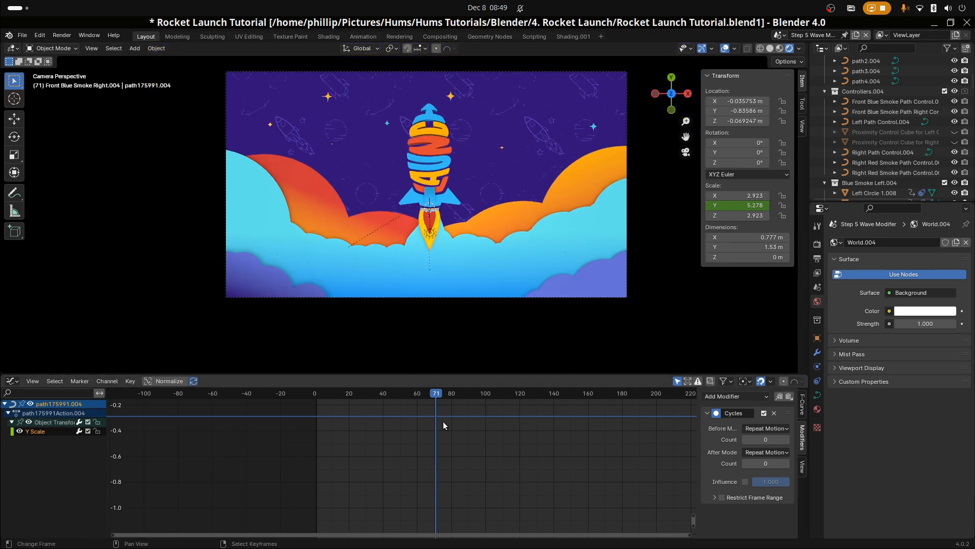
Scrub to frame 69, select the blue smoke plane below the rocket, and review its mesh, Wave modifier and animation playback
drag(443, 424, 432, 406)
scroll(407, 252, up, 2)
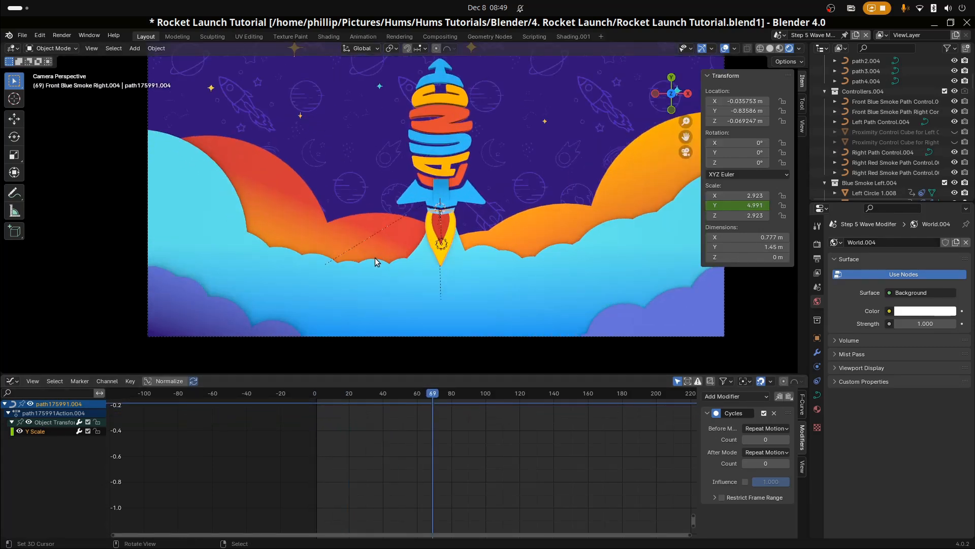
click(425, 259)
click(425, 249)
key(Tab)
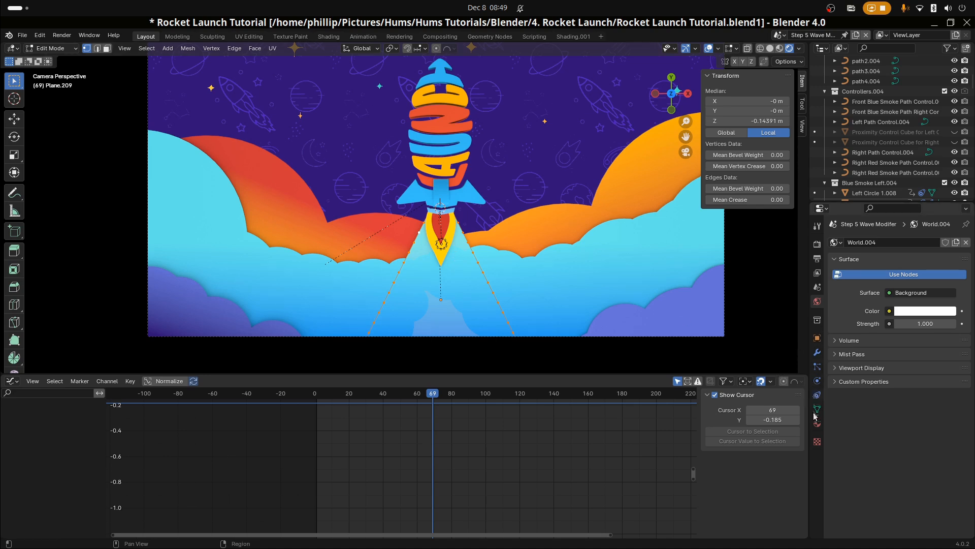
click(817, 353)
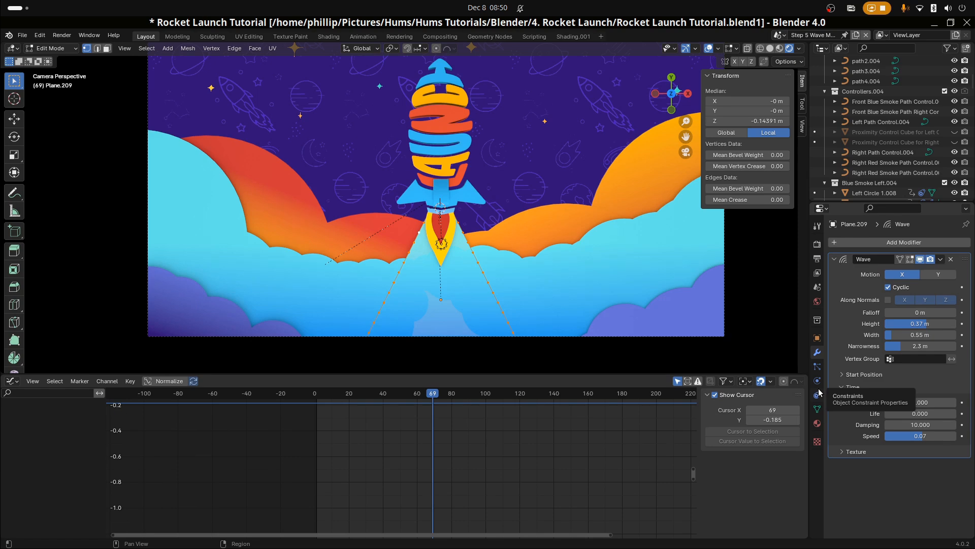
key(space)
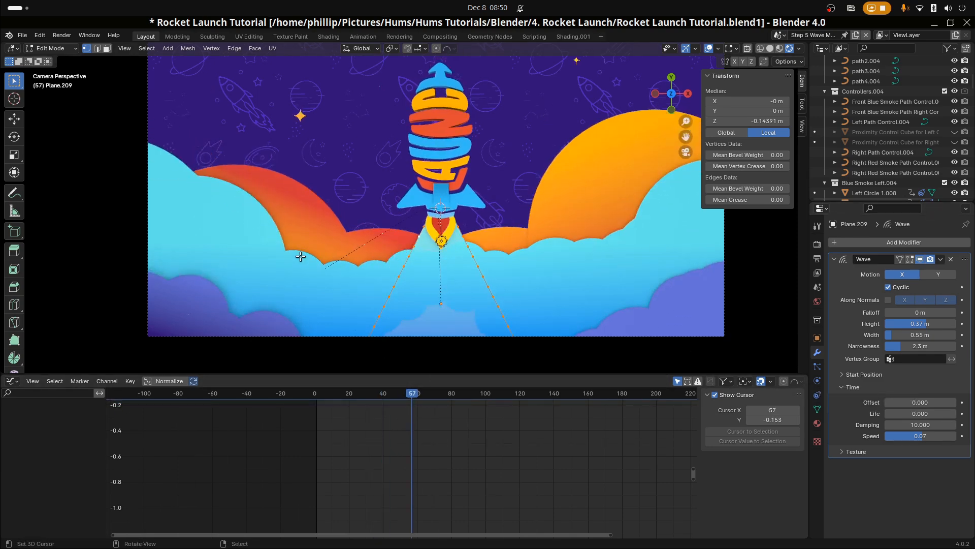
Leave mesh editing, select the blue smoke circles beside the rocket to review their Wave modifier, and scrub the timeline
key(Tab)
click(321, 266)
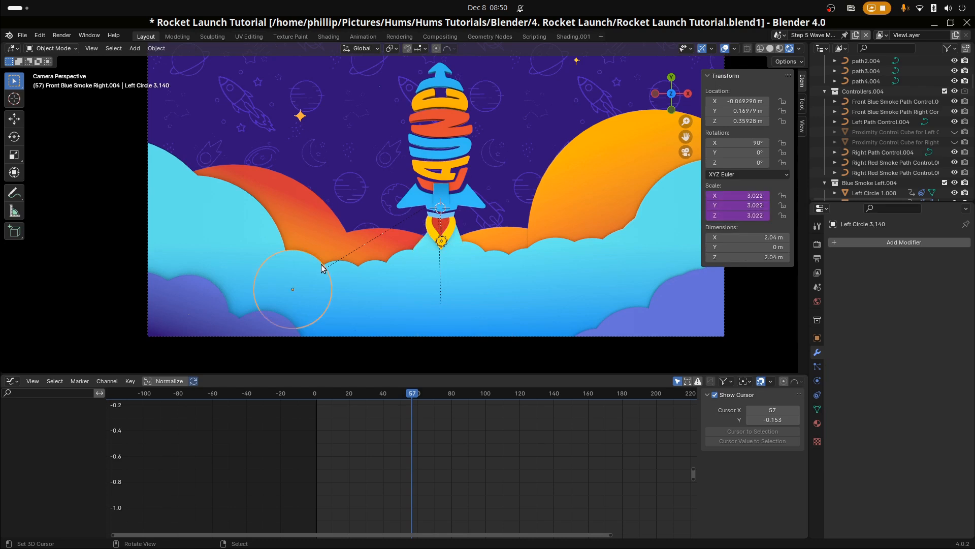
click(345, 276)
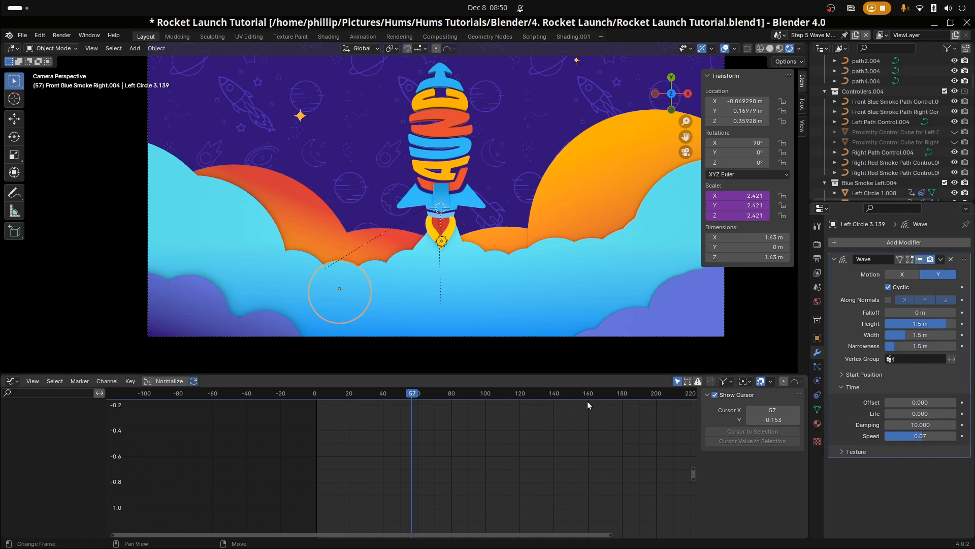
mouse_move(412, 447)
mouse_down()
mouse_move(374, 445)
mouse_move(457, 431)
mouse_move(359, 436)
mouse_move(424, 441)
mouse_up()
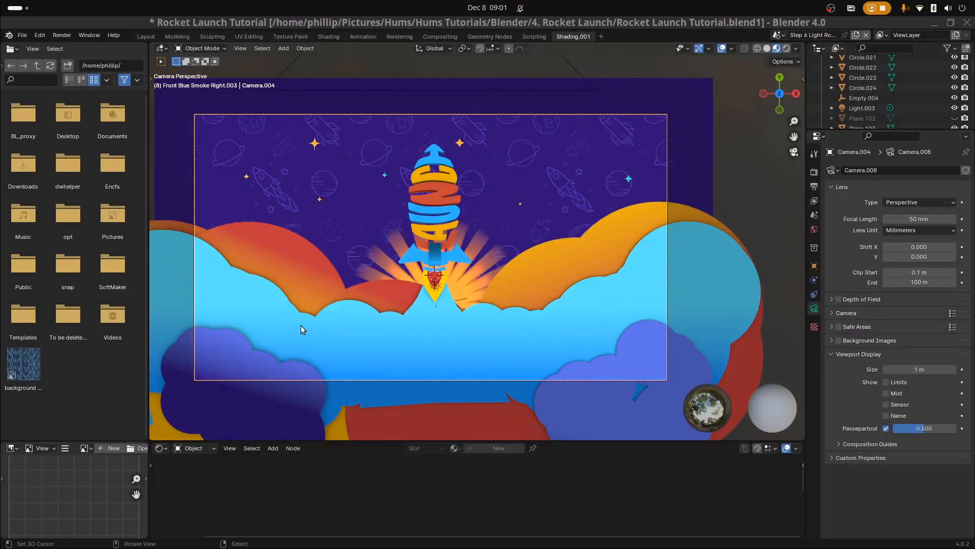
Examine the light rays around the rocket from an angle, select the yellow flame, and return to the camera view
scroll(394, 329, up, 3)
middle_drag(417, 338, 387, 286)
click(491, 219)
click(416, 283)
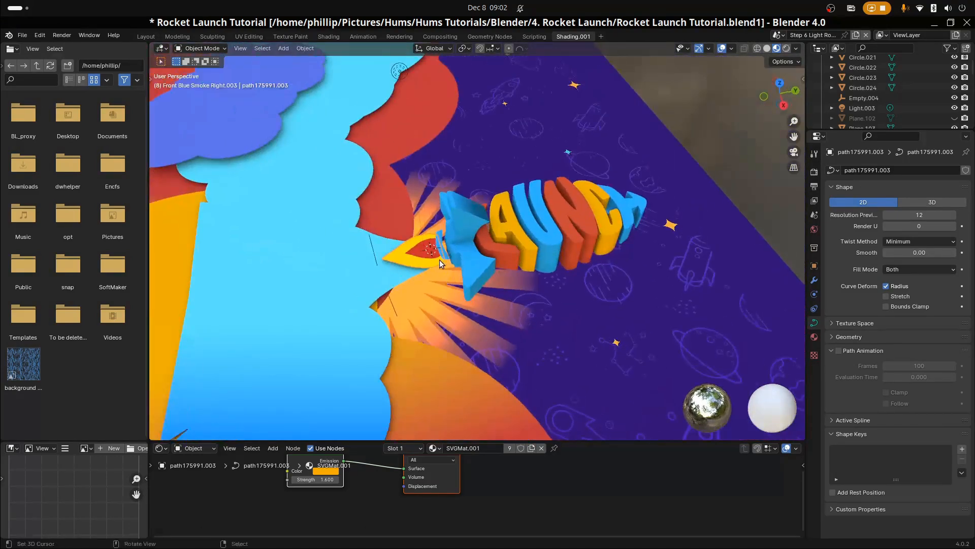
key(KP_0)
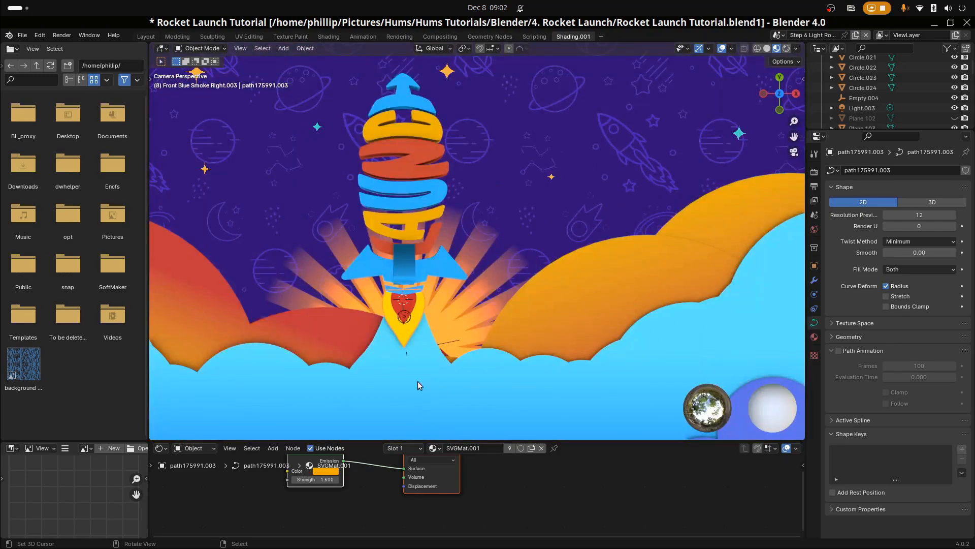
Select the point light in front of the scene and move it slightly down along the global Z axis
scroll(412, 335, down, 2)
middle_drag(464, 310, 444, 248)
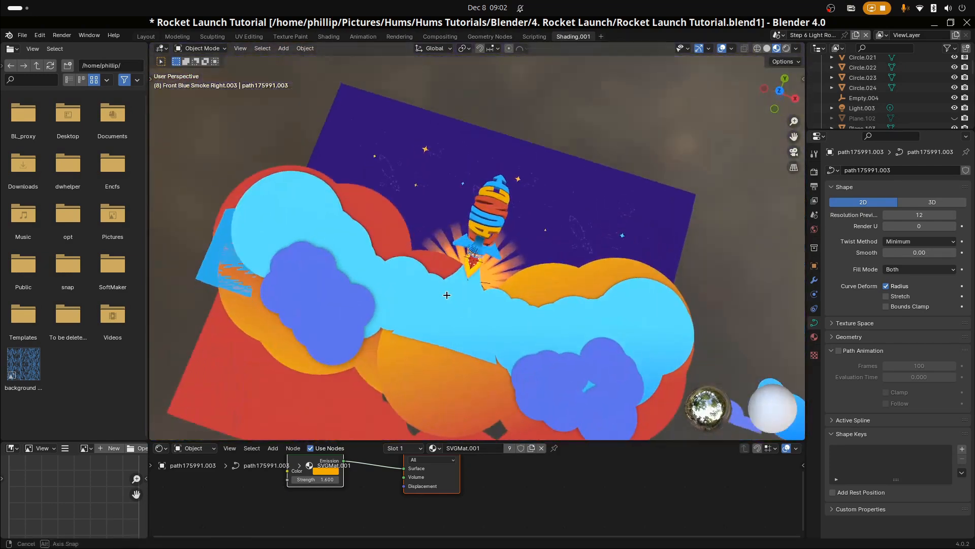
scroll(444, 248, up, 2)
click(468, 168)
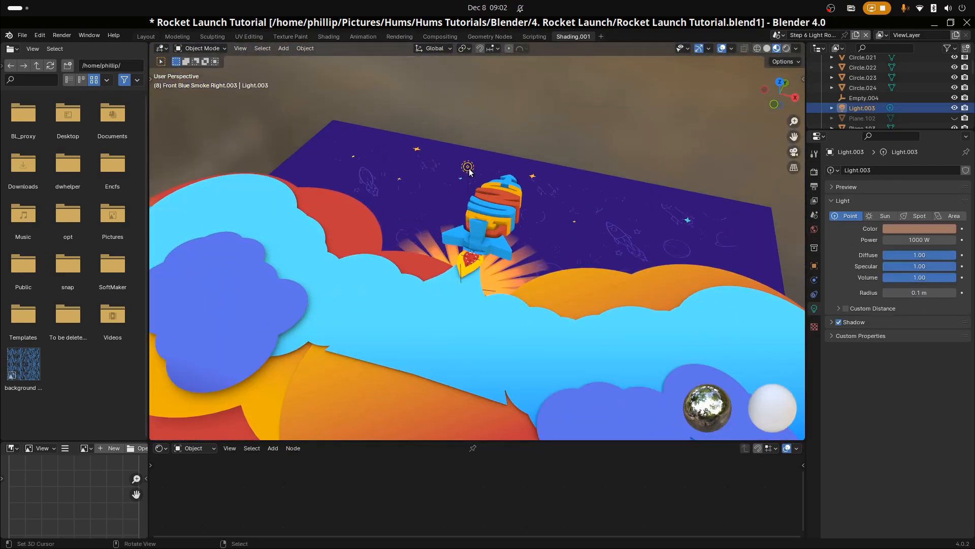
key(g)
key(z)
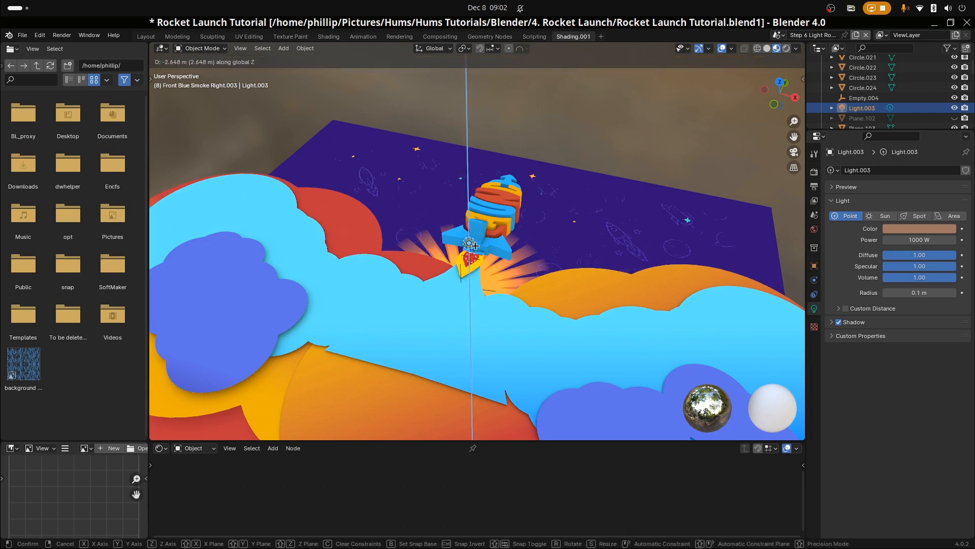
click(479, 190)
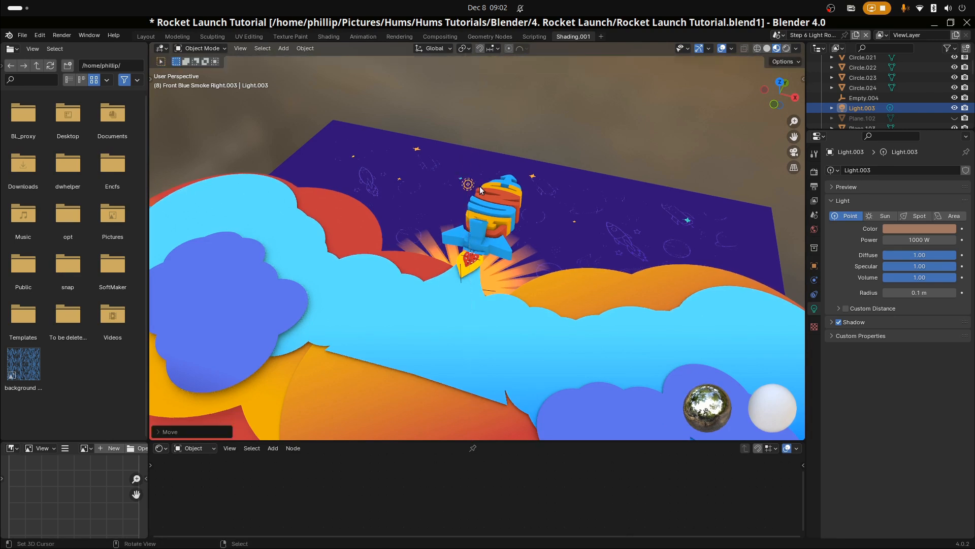
Switch the viewport to rendered shading, try moving the point light along Z, and return to the camera view
click(787, 48)
key(g)
key(z)
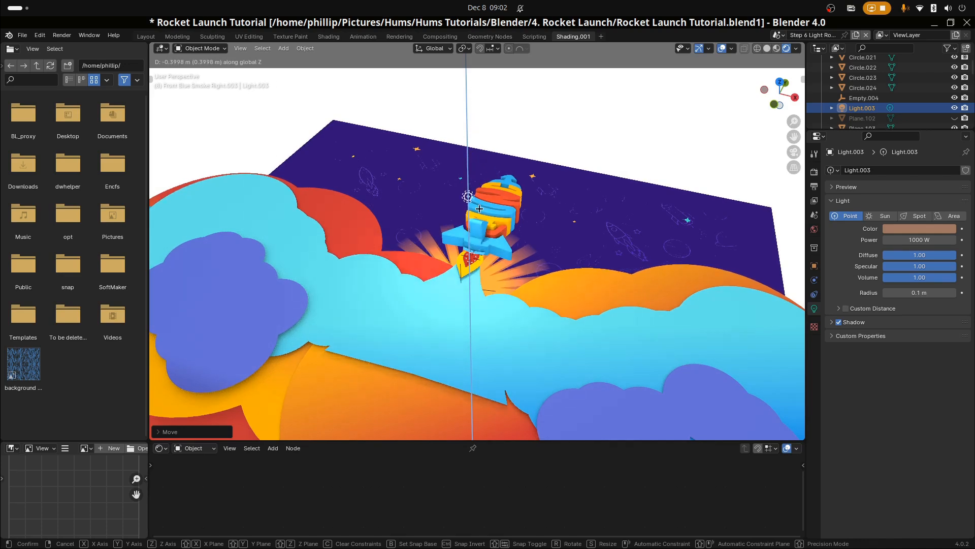
click(467, 137)
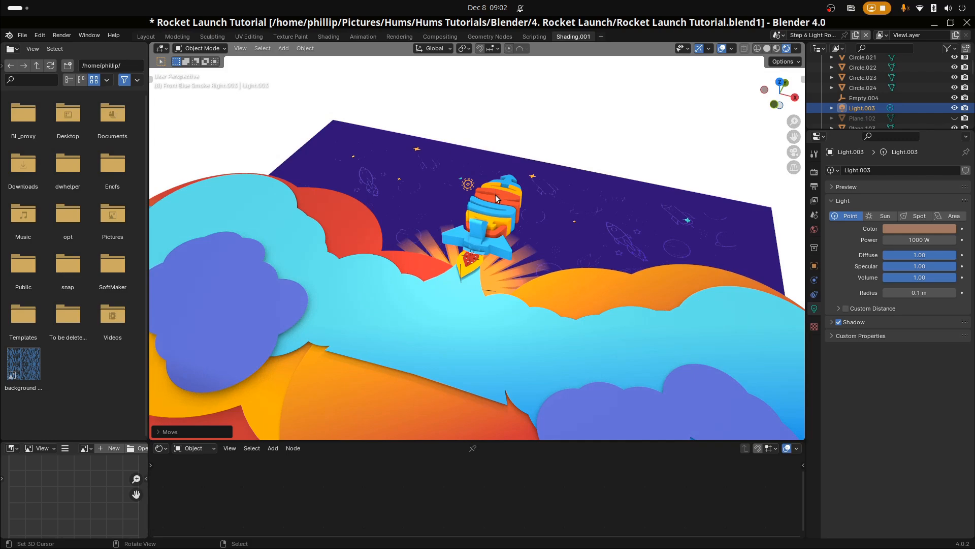
key(KP_0)
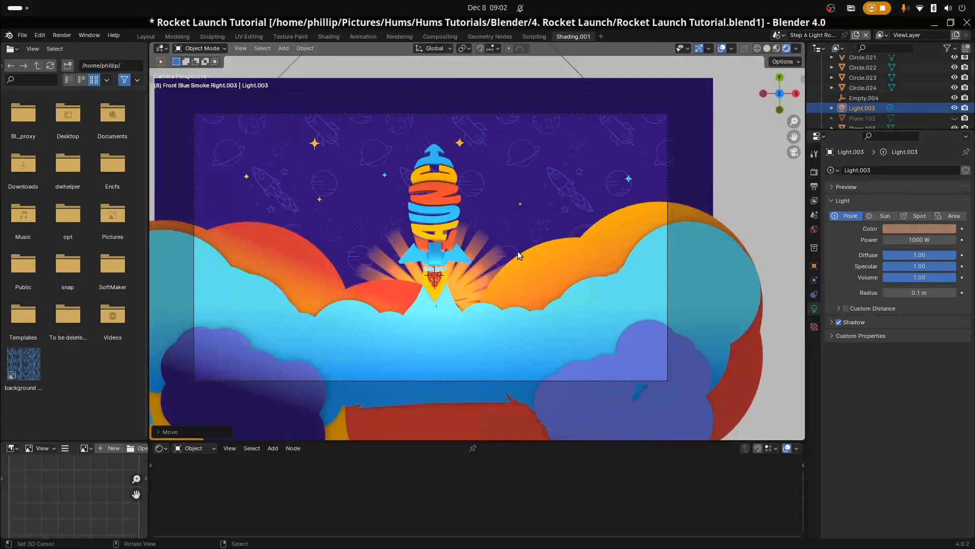
Examine the mesh shape of the individual light ray planes behind the rocket
click(483, 272)
key(Tab)
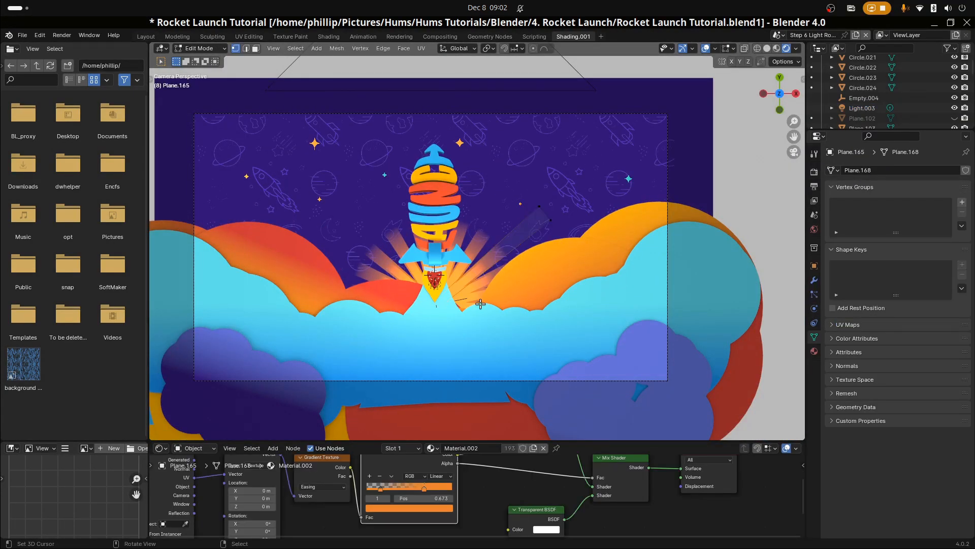
key(Tab)
click(474, 319)
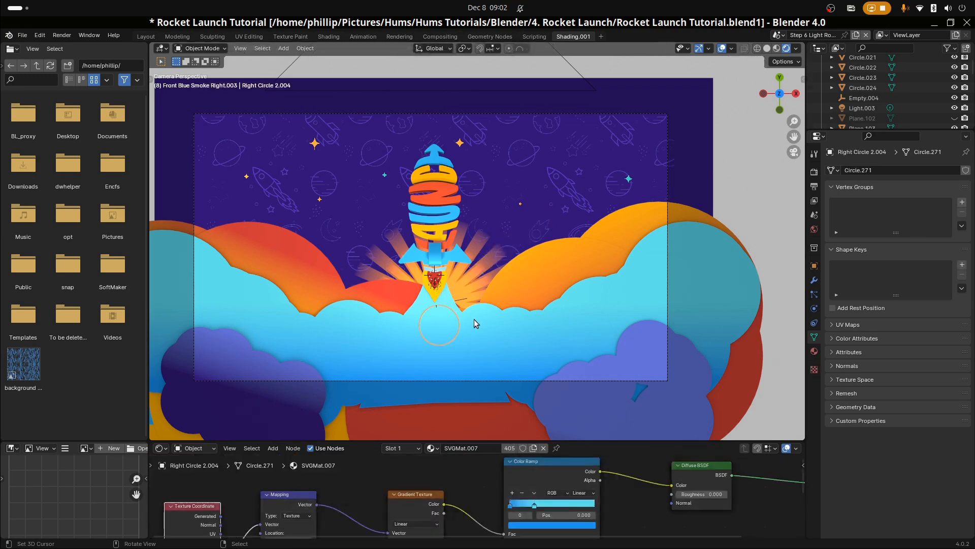
scroll(474, 319, up, 2)
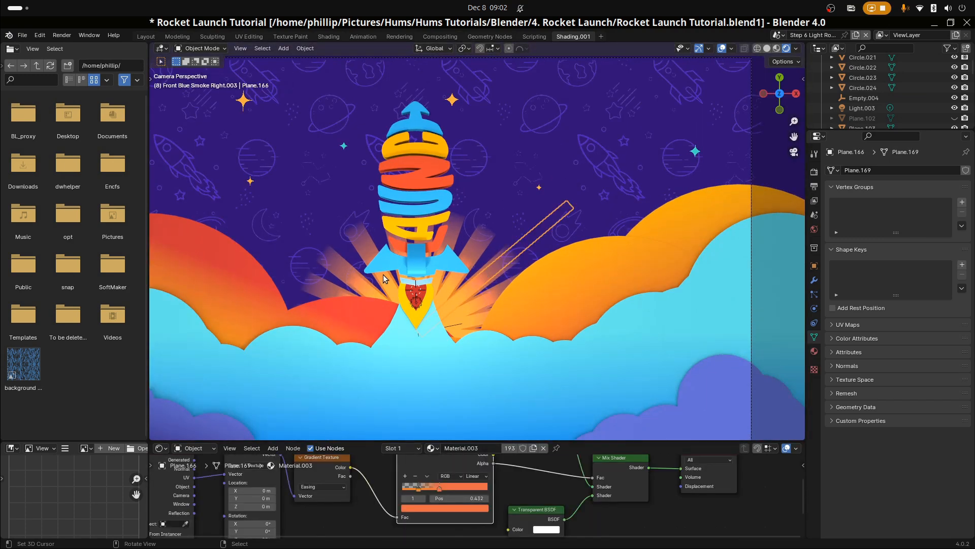
Move the empty controlling the light rays, taking the whole sunburst into the sky on the rocket's upper left
click(419, 333)
scroll(420, 333, down, 2)
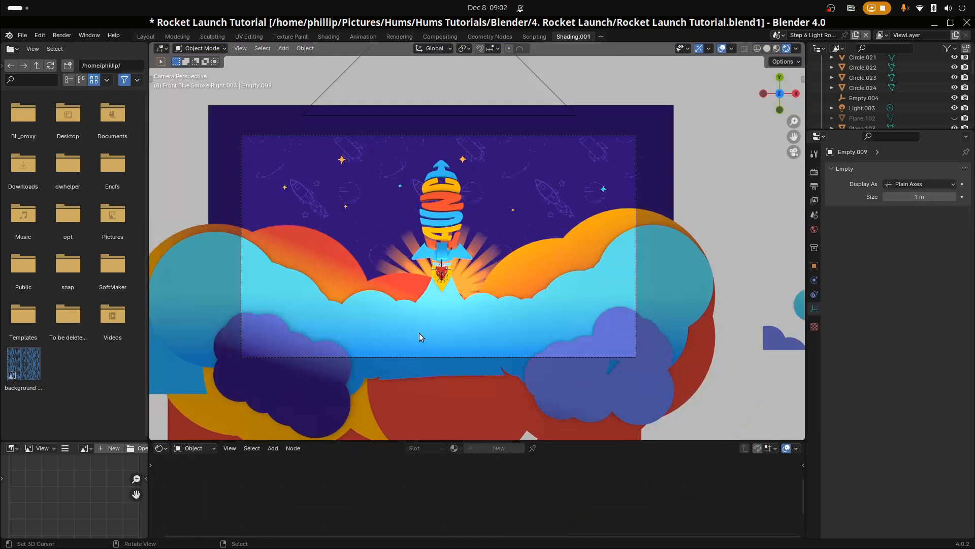
key(g)
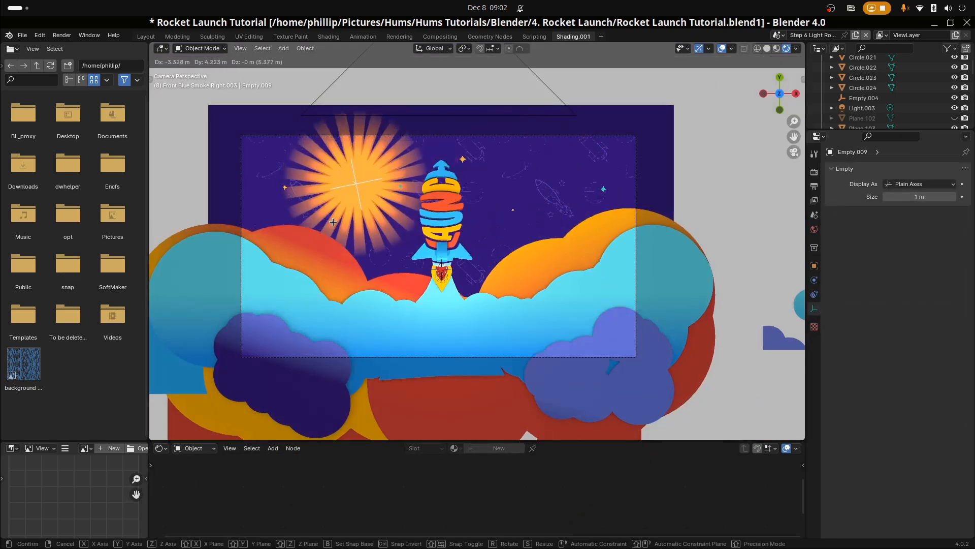
click(292, 190)
scroll(341, 197, up, 3)
scroll(341, 197, down, 3)
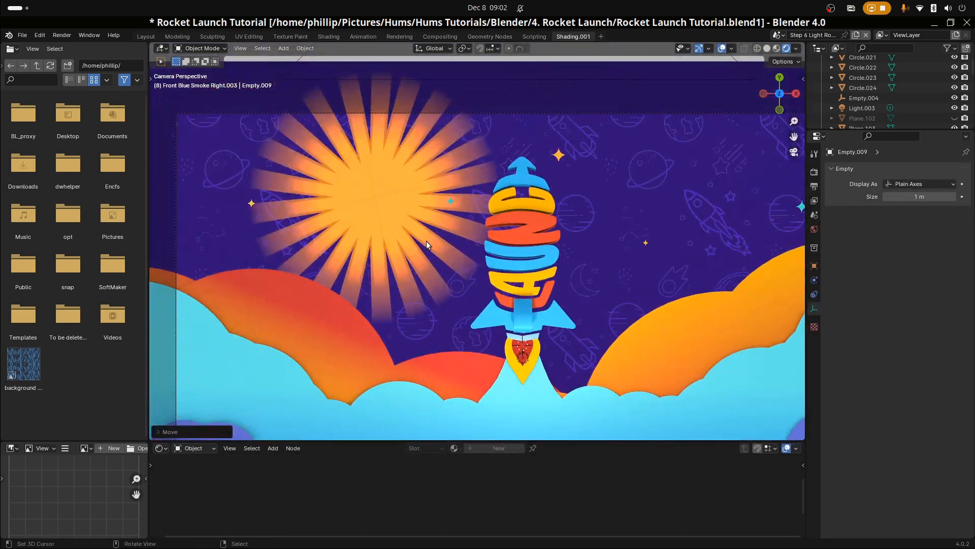
Select two neighbouring light rays at the sunburst's lower edge and enlarge the shader editor to show the Material.002 node tree
click(403, 283)
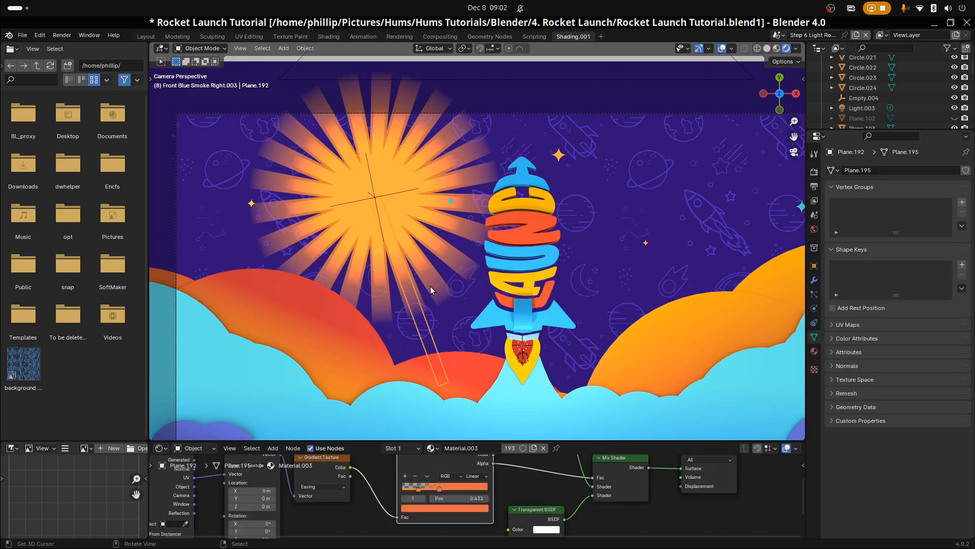
shift+click(401, 302)
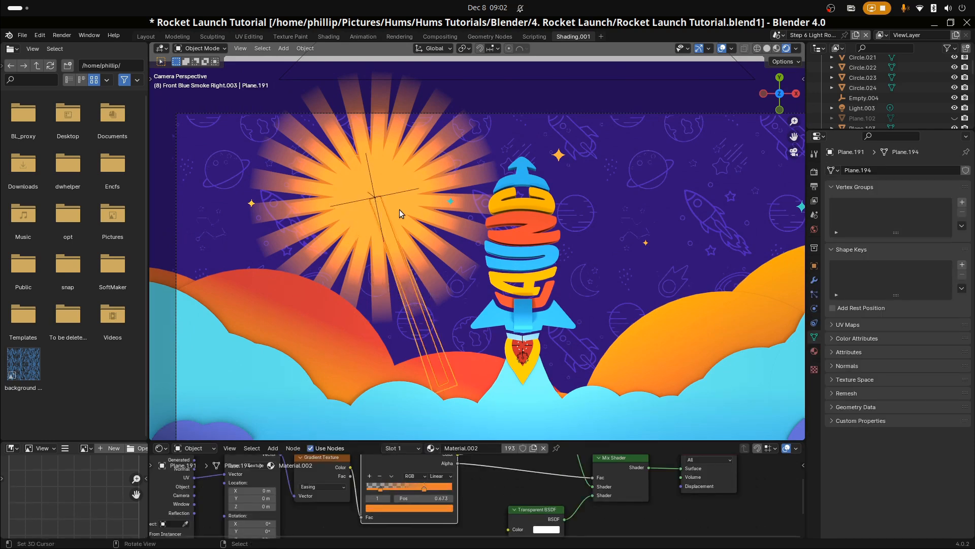
scroll(426, 296, down, 1)
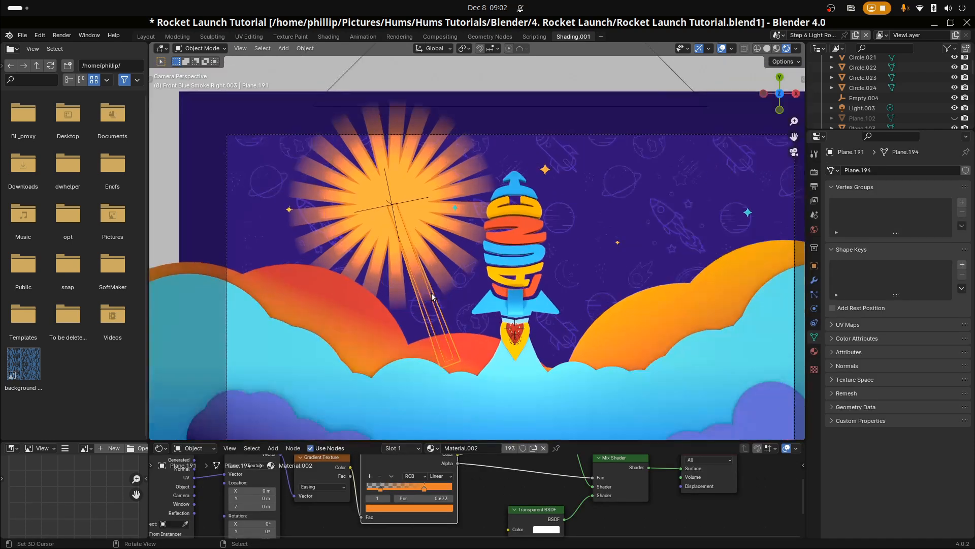
scroll(503, 495, down, 1)
drag(510, 442, 510, 270)
middle_drag(461, 390, 487, 400)
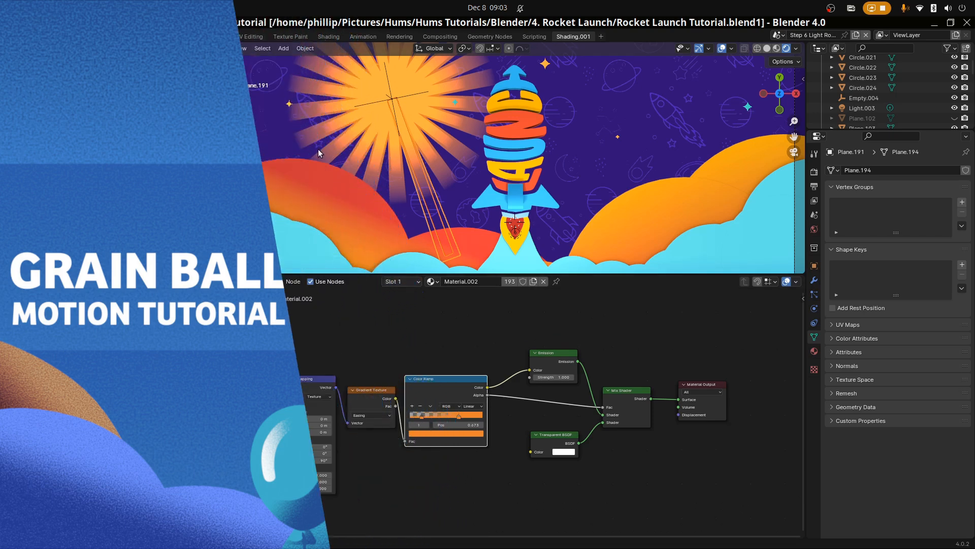
Compare the rays' Material.002 and Material.003 node setups and inspect one ray's mesh in Edit Mode
scroll(325, 181, up, 4)
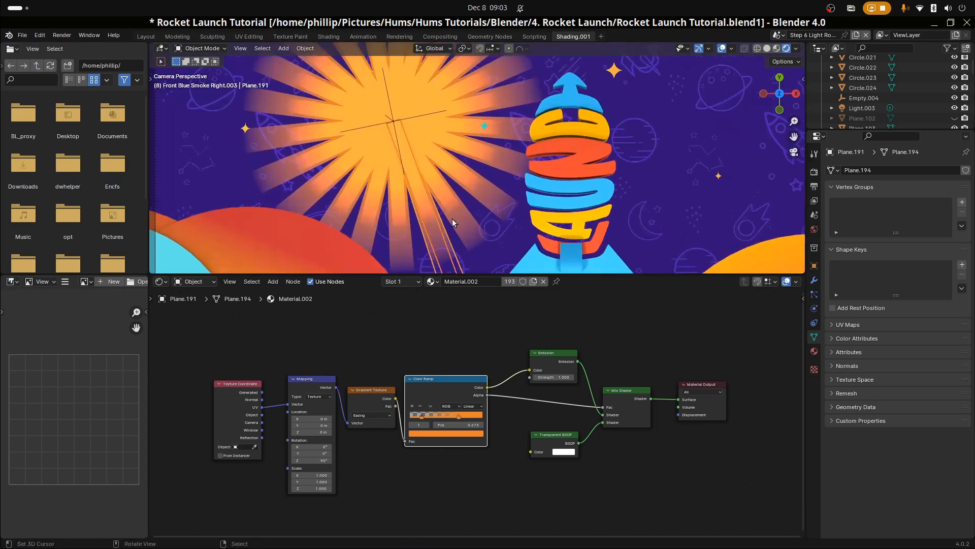
scroll(433, 205, down, 4)
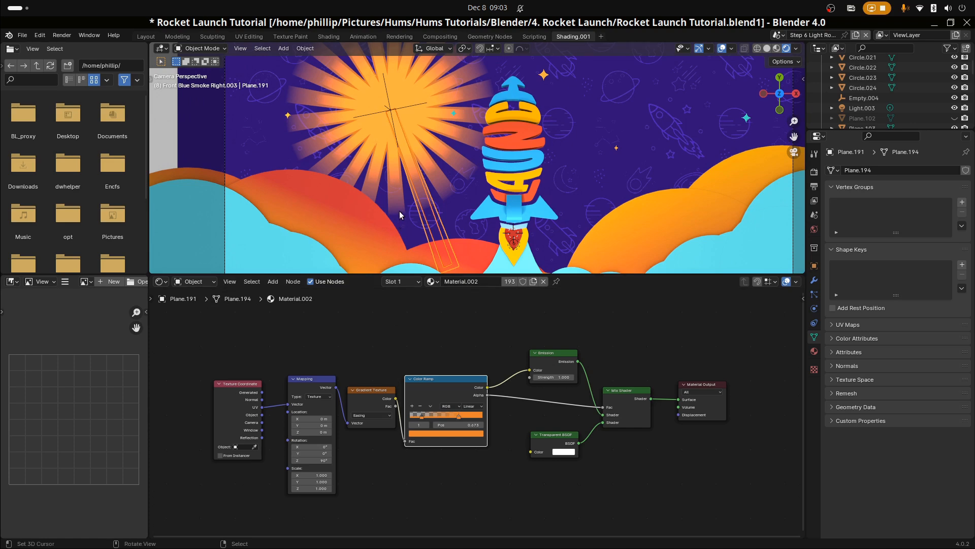
scroll(401, 210, up, 2)
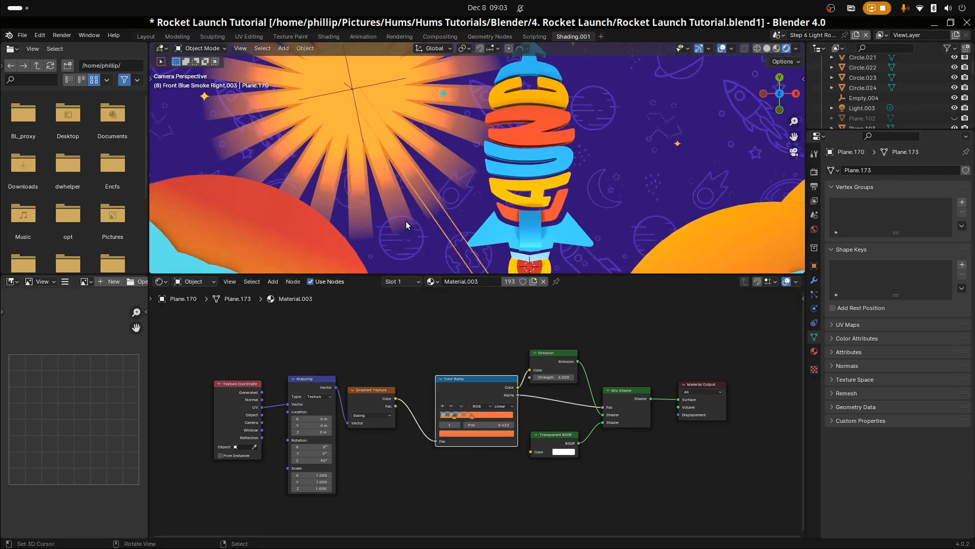
click(389, 186)
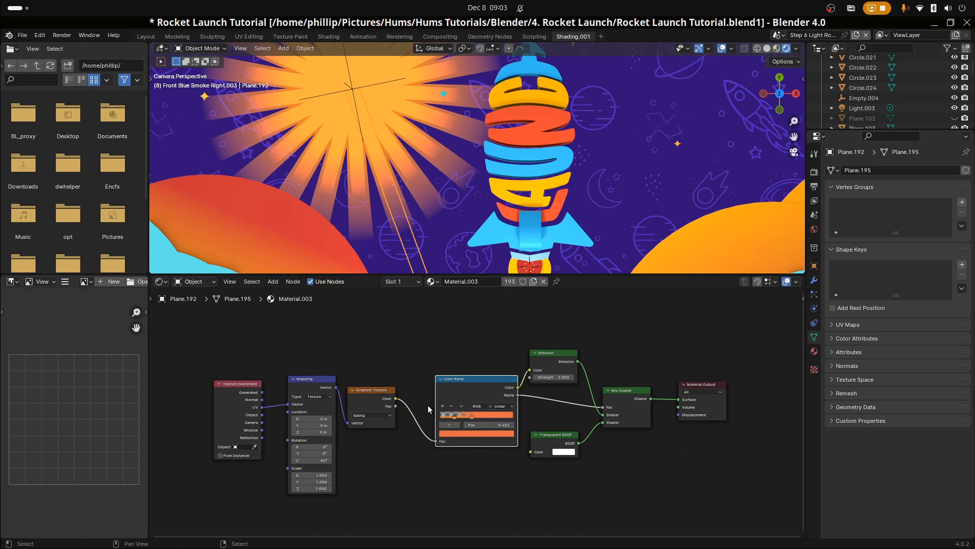
scroll(428, 171, down, 2)
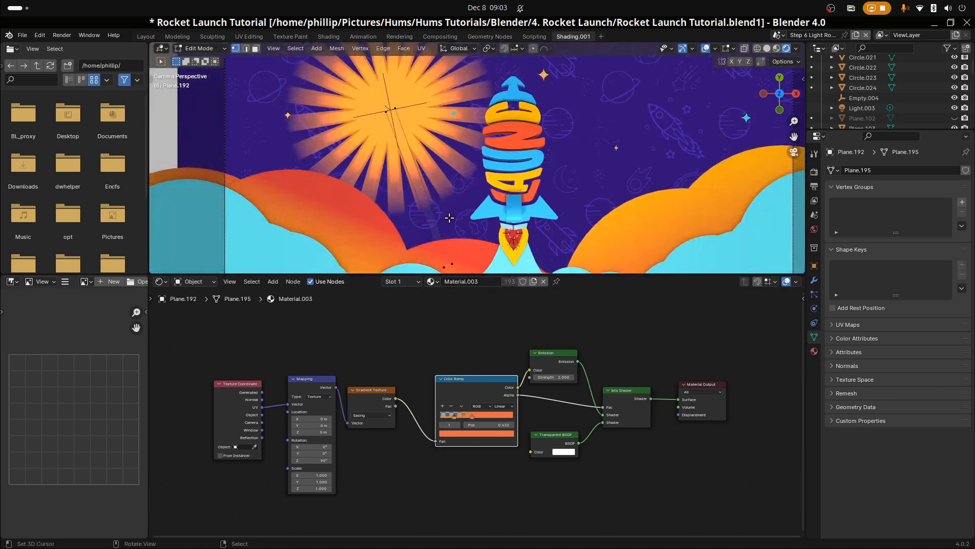
Return to Object Mode and add a mesh plane to start building a light ray
scroll(426, 154, down, 3)
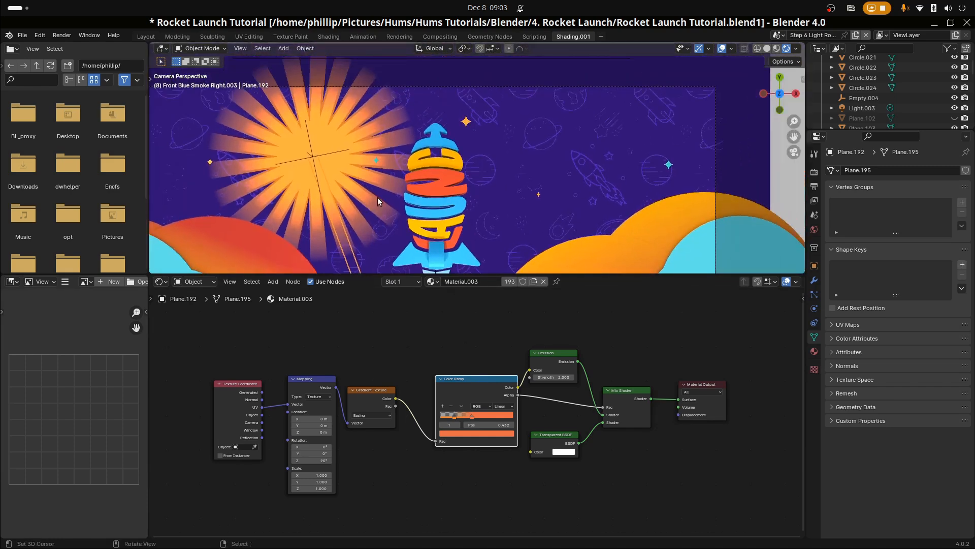
scroll(309, 220, up, 3)
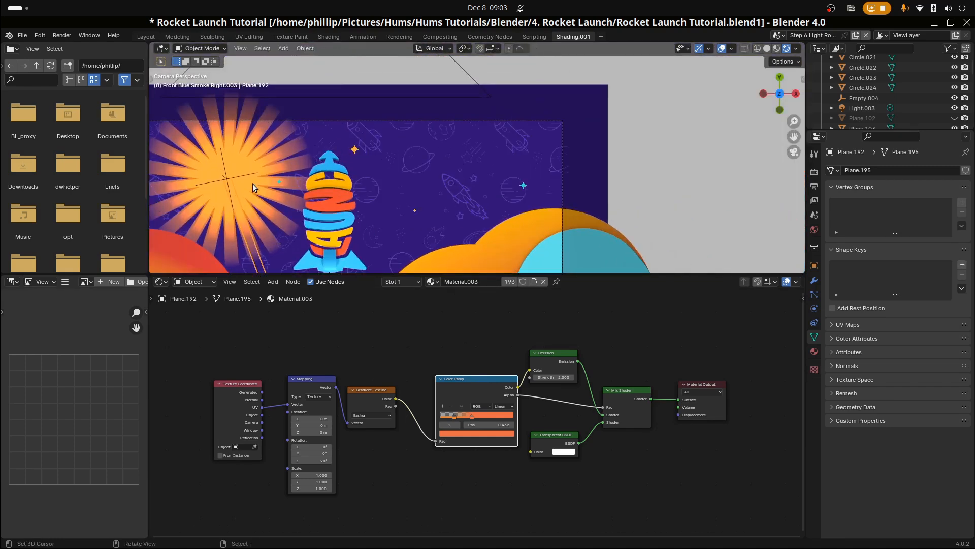
key(shift+a)
mouse_move(452, 148)
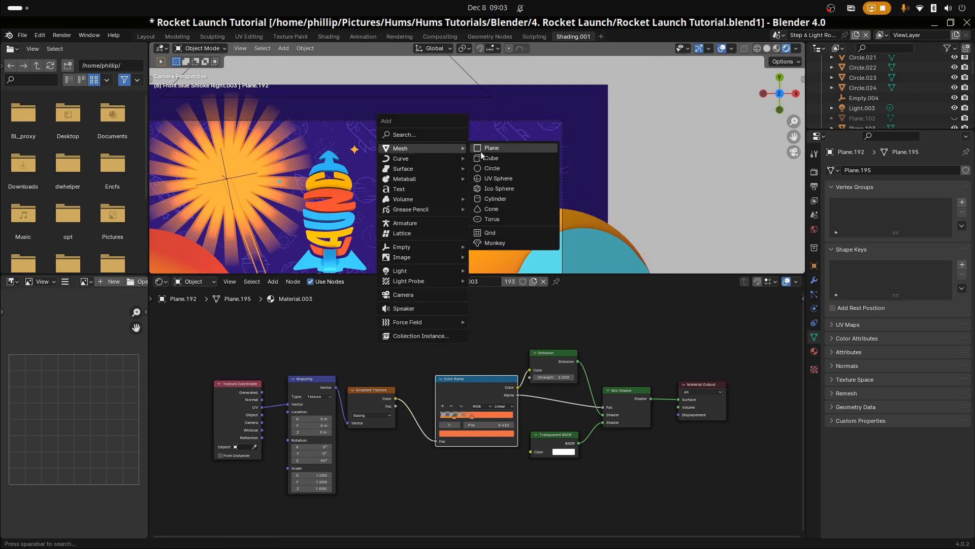
click(518, 147)
scroll(411, 161, down, 2)
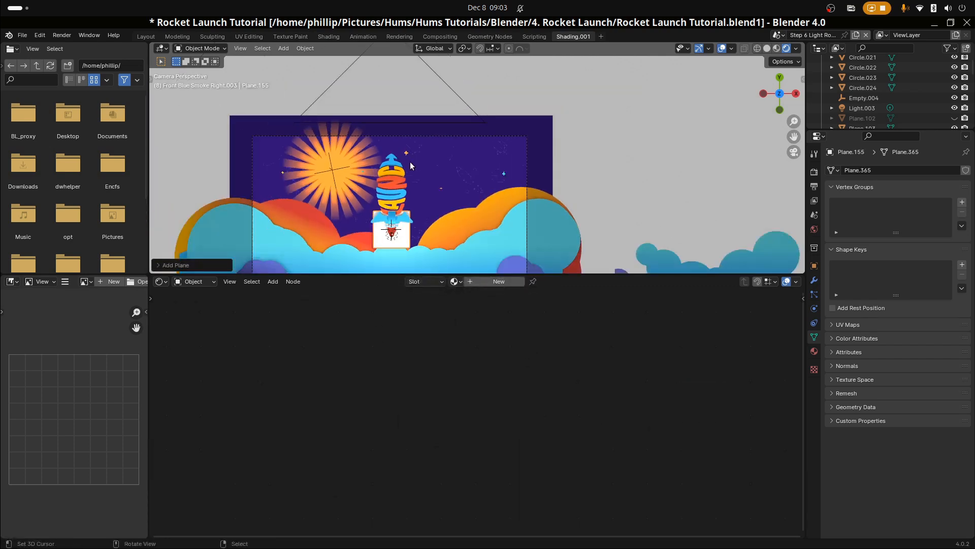
Move the new plane into the sky to the rocket's right and enter Edit Mode on it
key(Tab)
key(Tab)
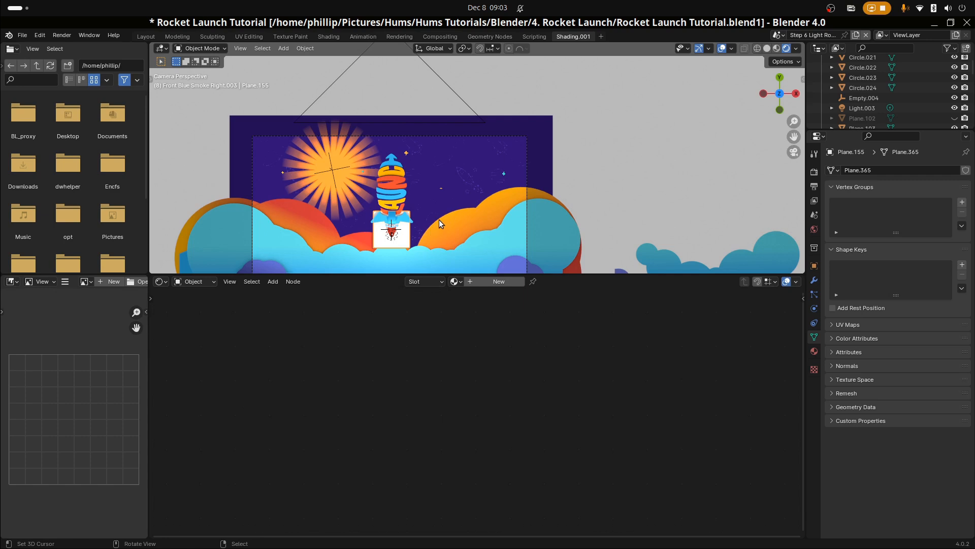
key(g)
click(495, 170)
key(Tab)
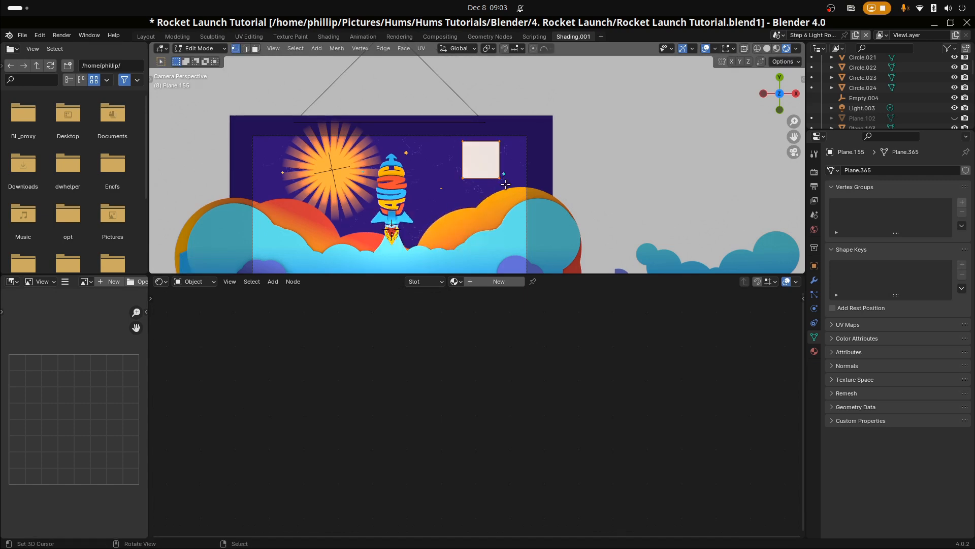
Taper the plane by scaling its lower edge narrower along X
scroll(425, 212, up, 2)
click(427, 210)
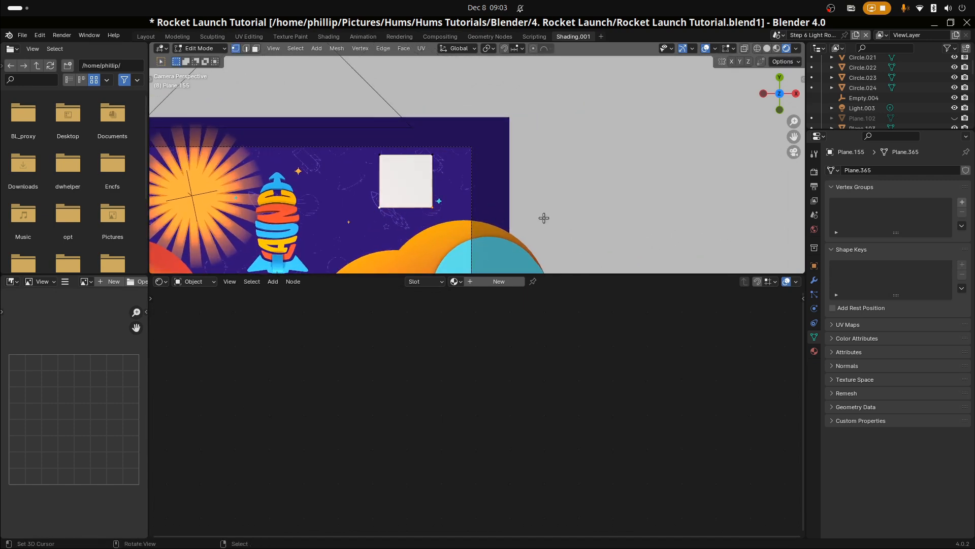
key(s)
key(x)
click(510, 214)
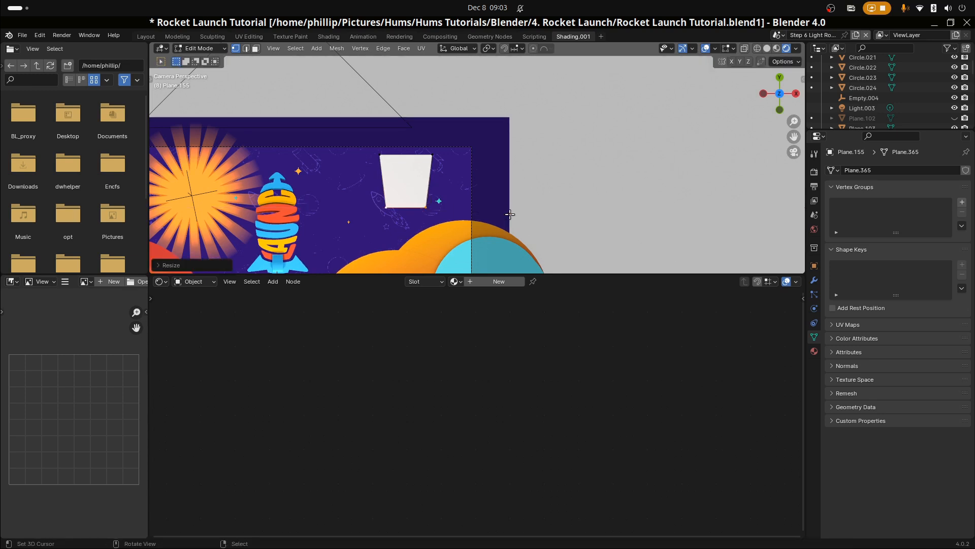
key(s)
key(y)
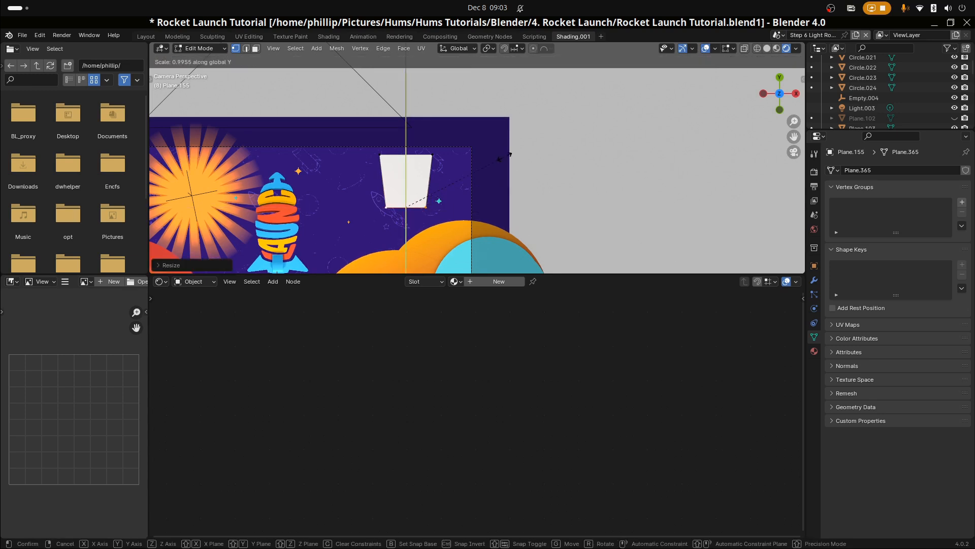
click(468, 108)
Stretch the whole tapered mesh along Y by about 2.4, shrink it uniformly to about 0.16, and return to Object Mode
key(a)
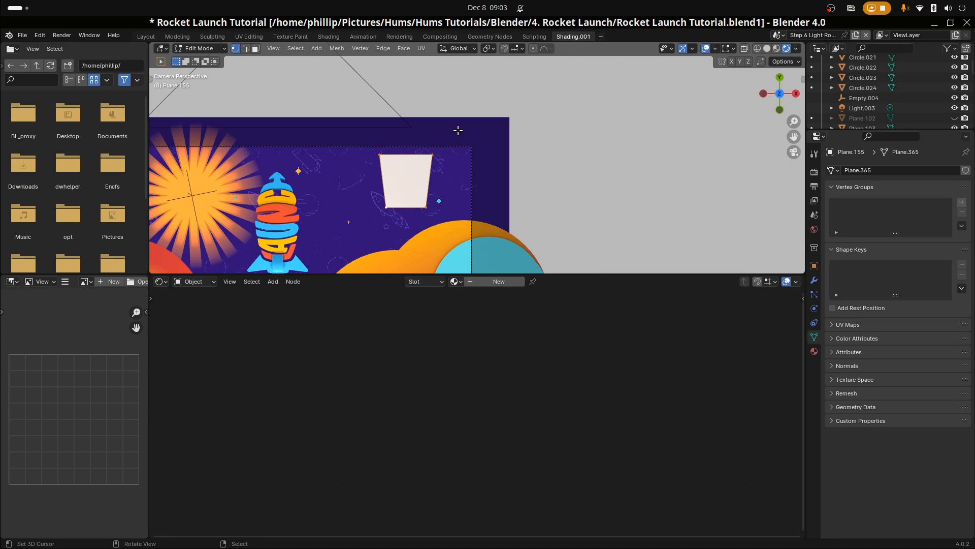
key(s)
key(y)
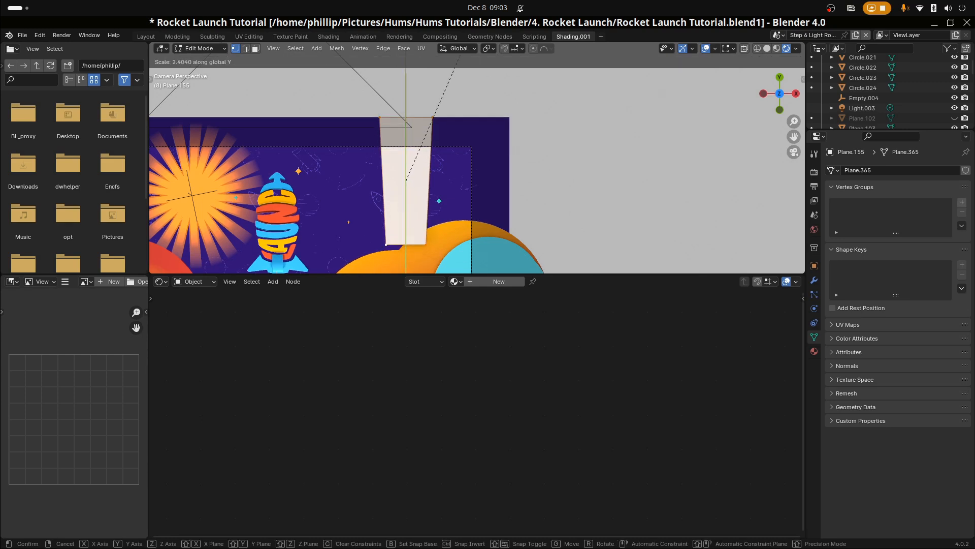
click(461, 53)
key(s)
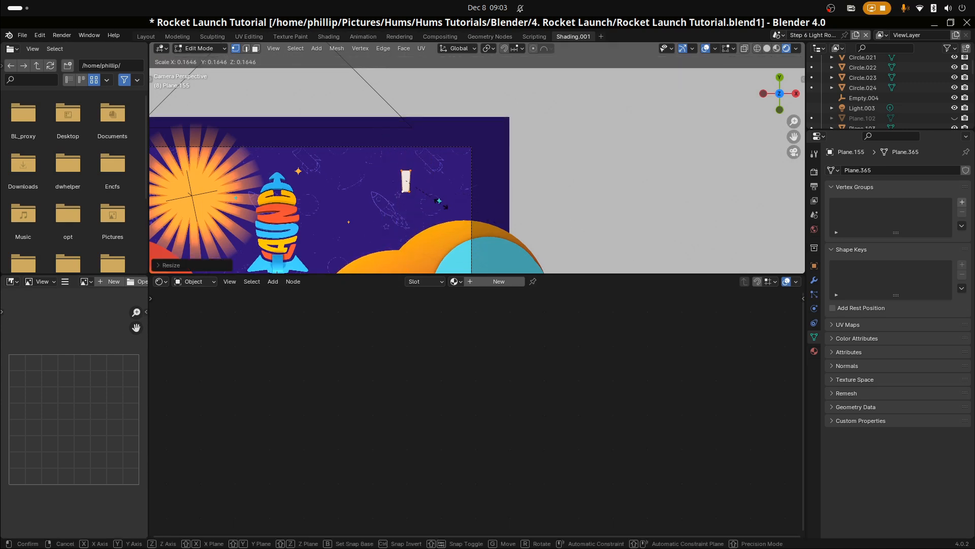
click(440, 202)
key(Tab)
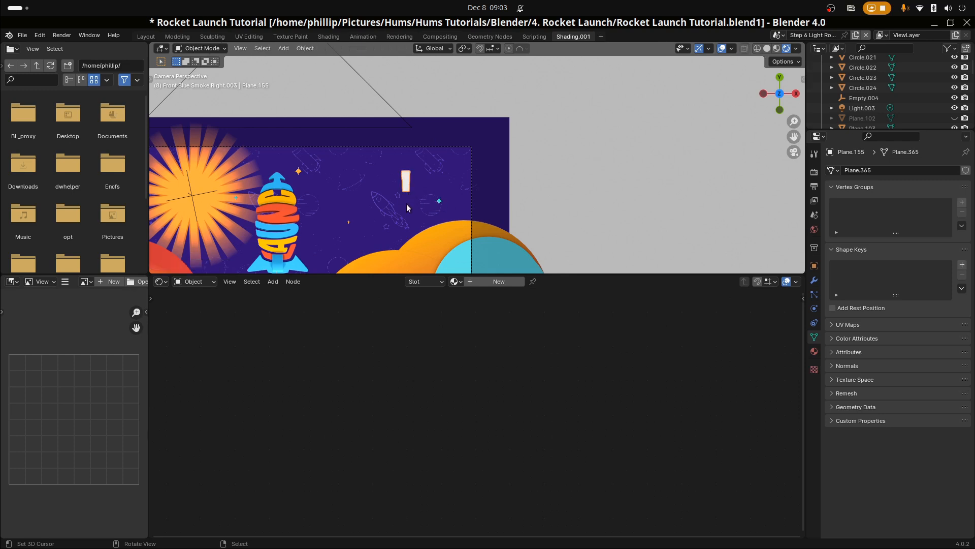
Enlarge the tapered plane slightly and move its upper edge up along Y to lengthen it into a ray
key(Tab)
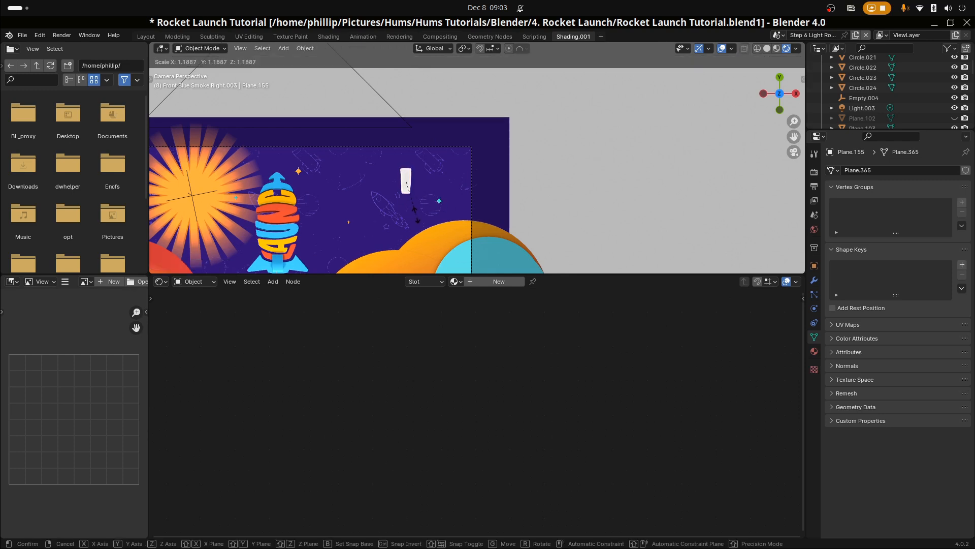
key(alt+a)
drag(380, 172, 419, 160)
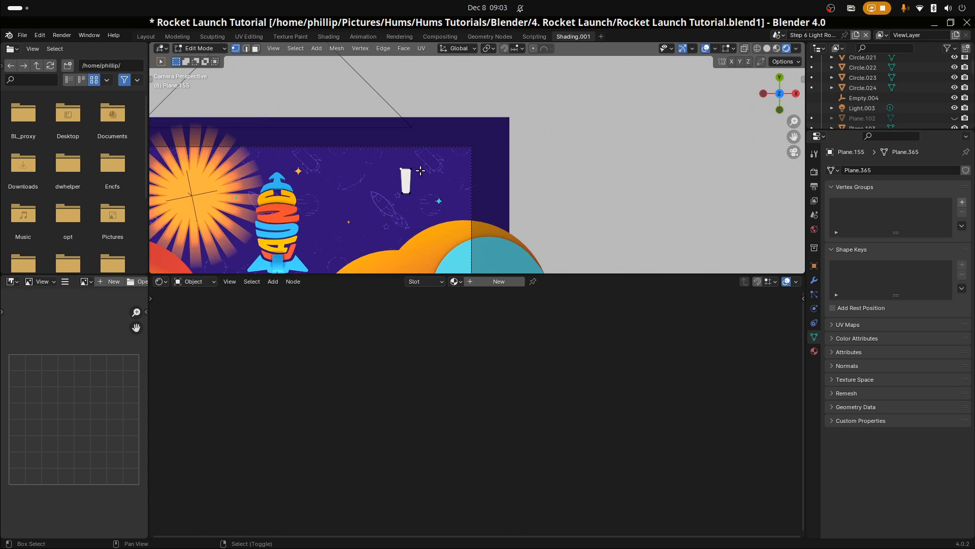
key(g)
key(y)
click(416, 133)
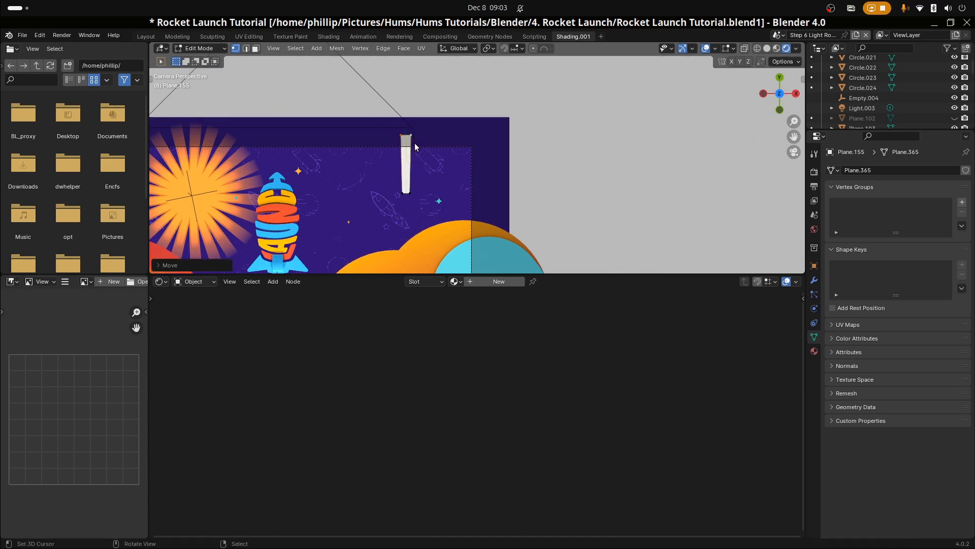
Move the ray in Object Mode down and closer to the rocket, within the camera frame
key(Tab)
key(g)
click(366, 225)
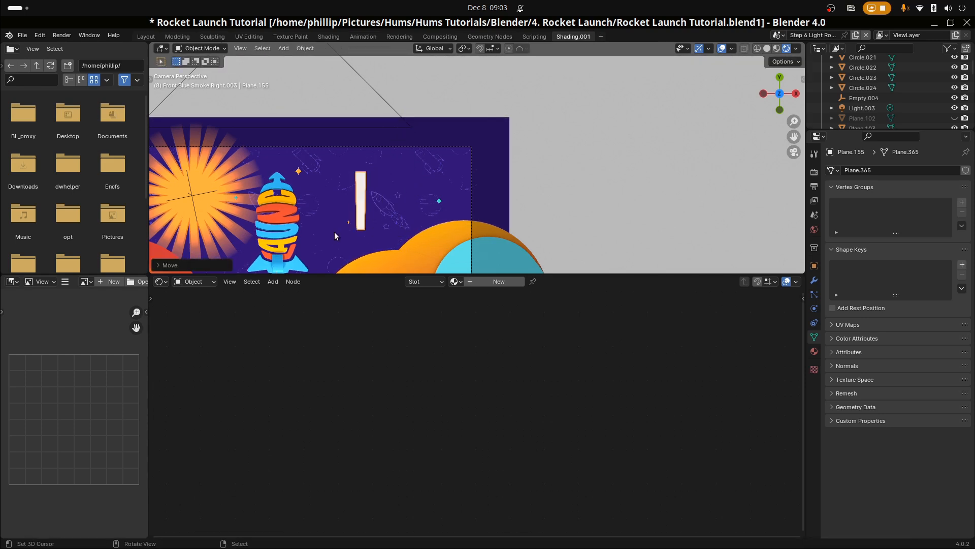
scroll(334, 232, up, 5)
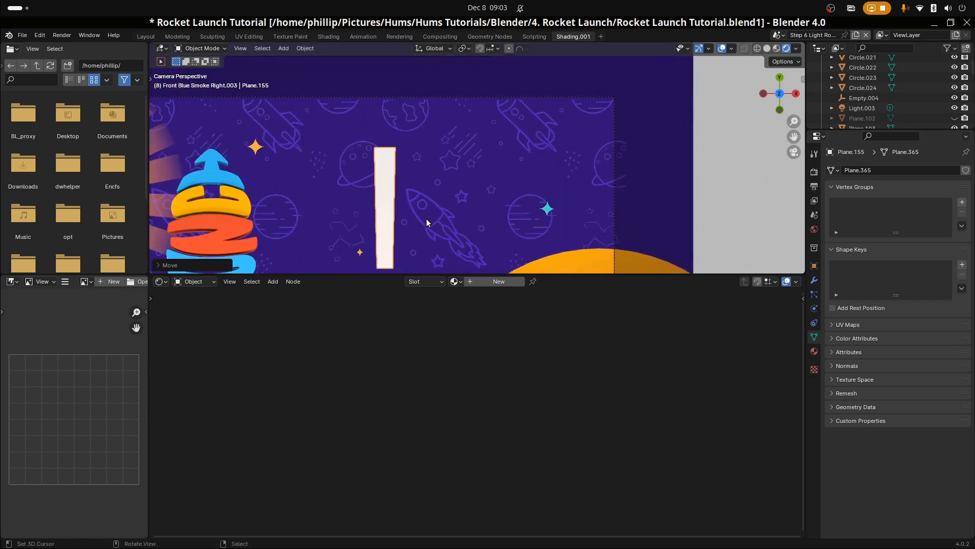
scroll(426, 222, down, 2)
Snap the 3D cursor to the ray's lower edge and set the ray's origin to the 3D cursor
key(Tab)
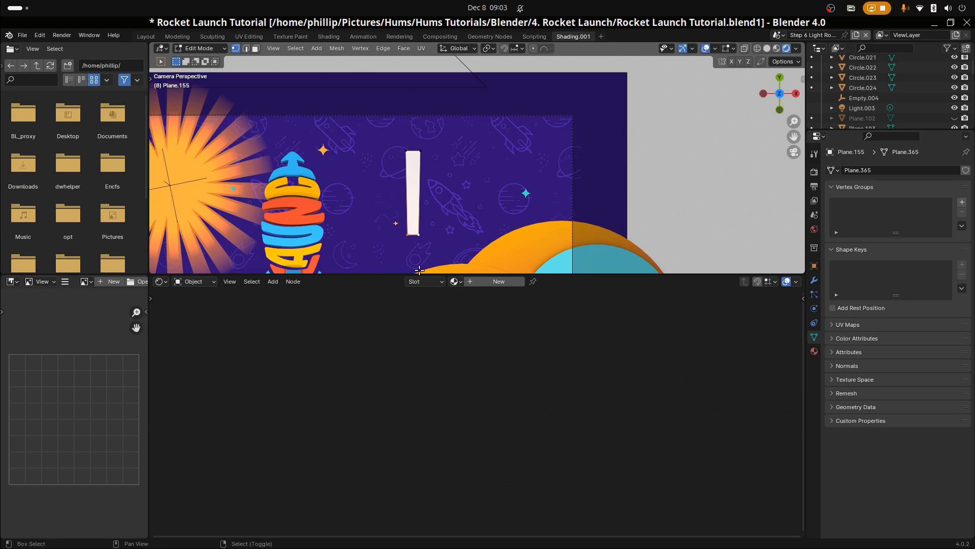
key(shift+s)
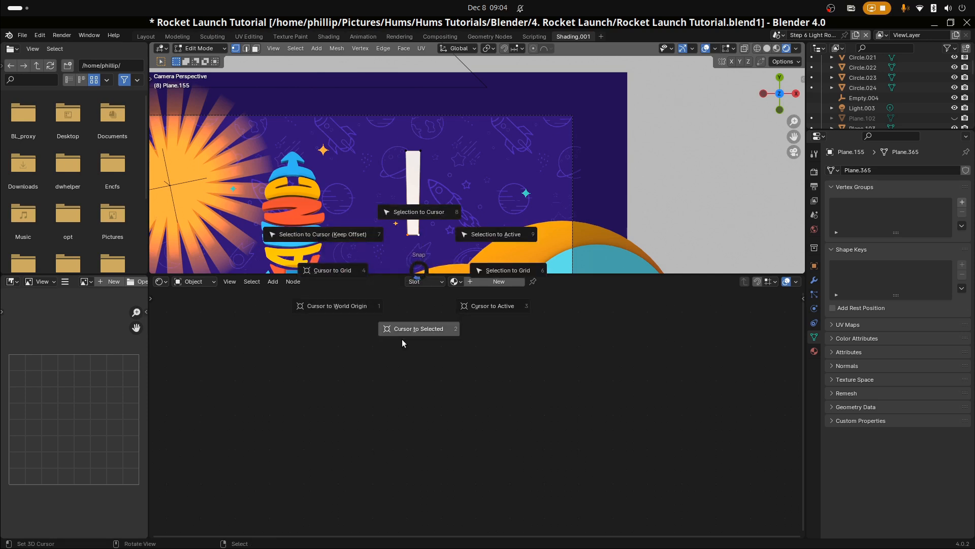
click(417, 329)
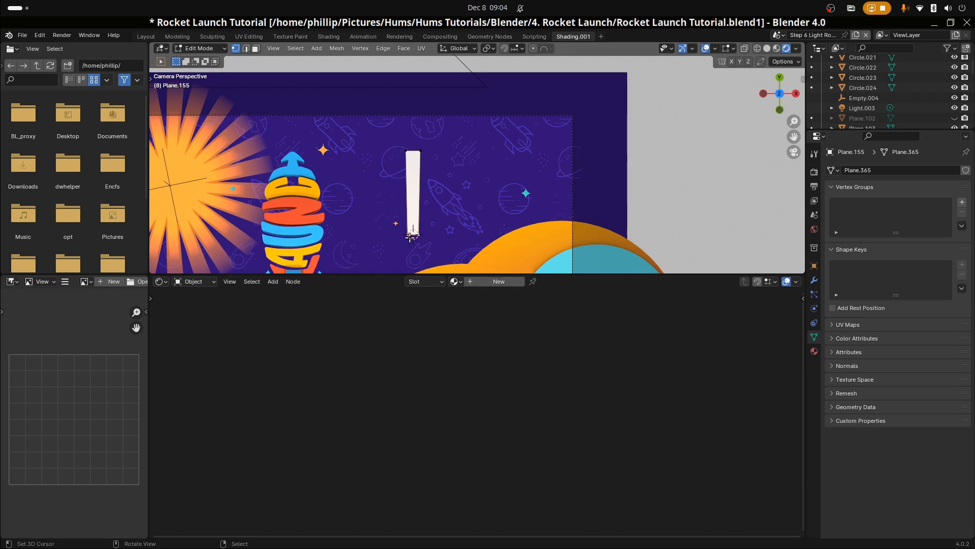
scroll(409, 251, up, 1)
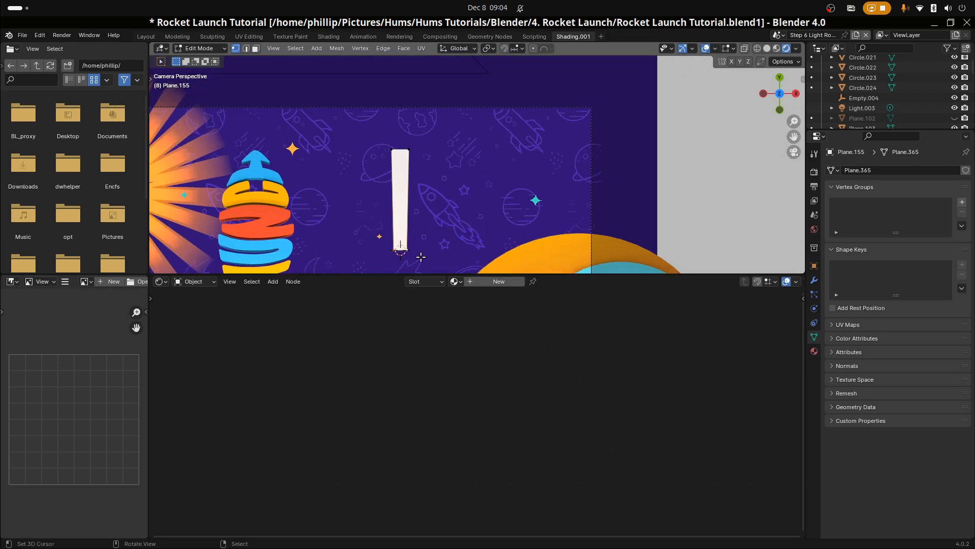
scroll(430, 246, down, 1)
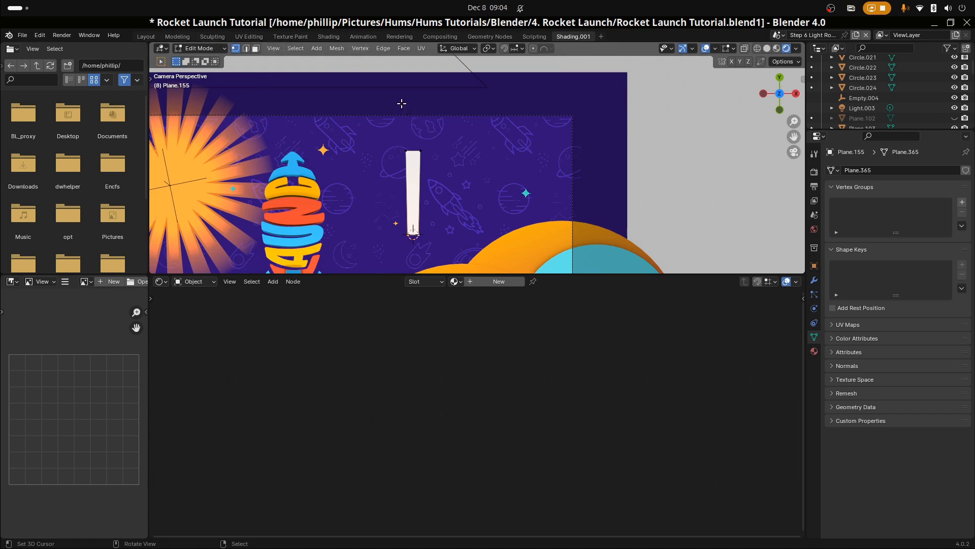
key(Tab)
click(305, 48)
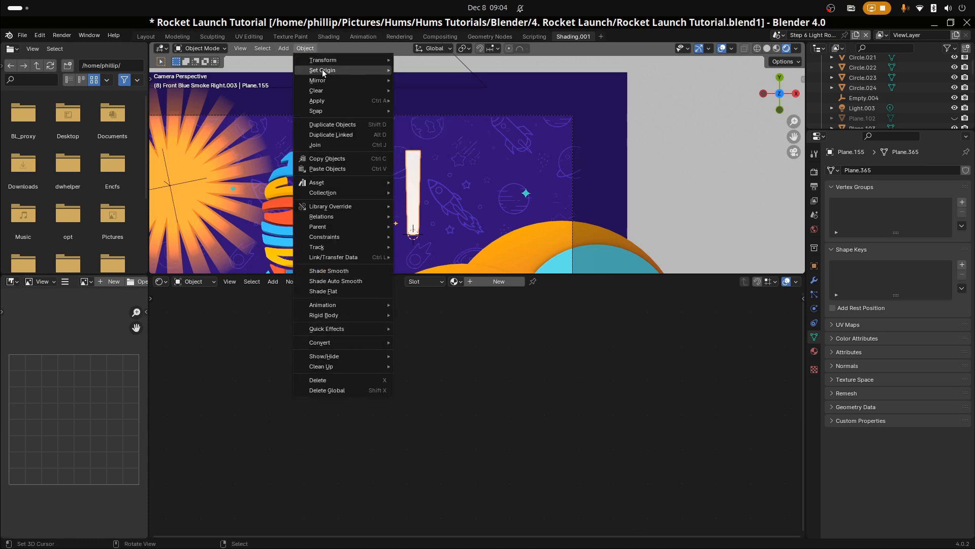
mouse_move(320, 70)
click(467, 91)
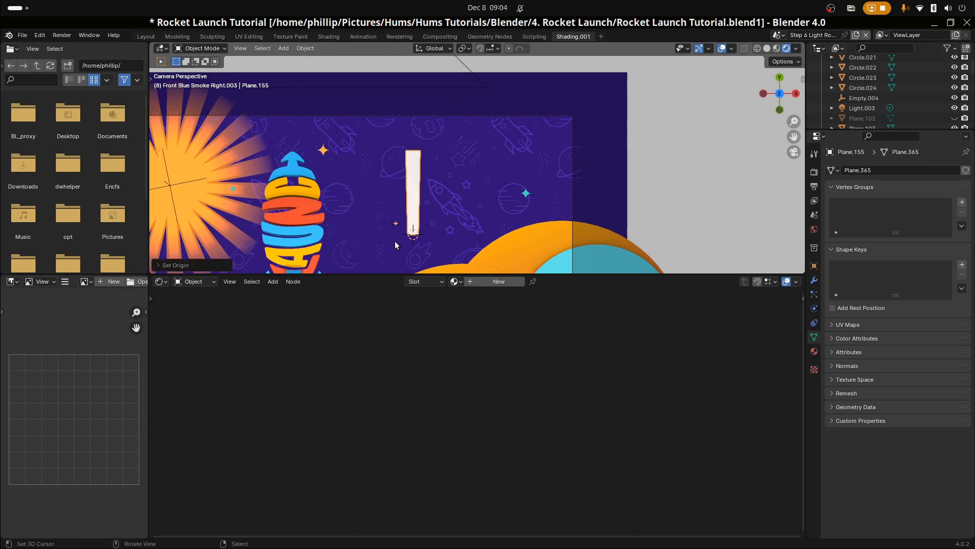
Try rotating the ray around its new origin at the lower end
scroll(395, 233, up, 2)
click(379, 204)
scroll(379, 204, down, 2)
click(410, 185)
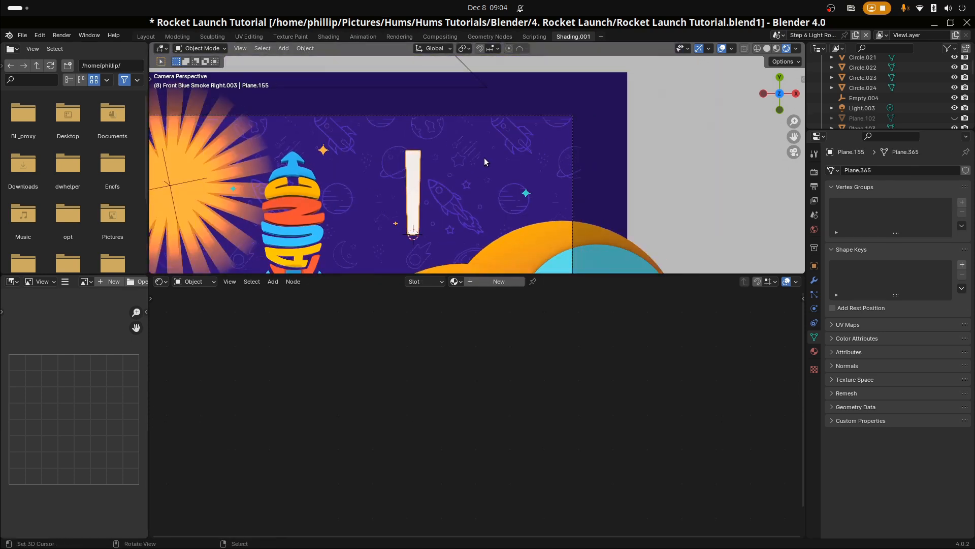
key(r)
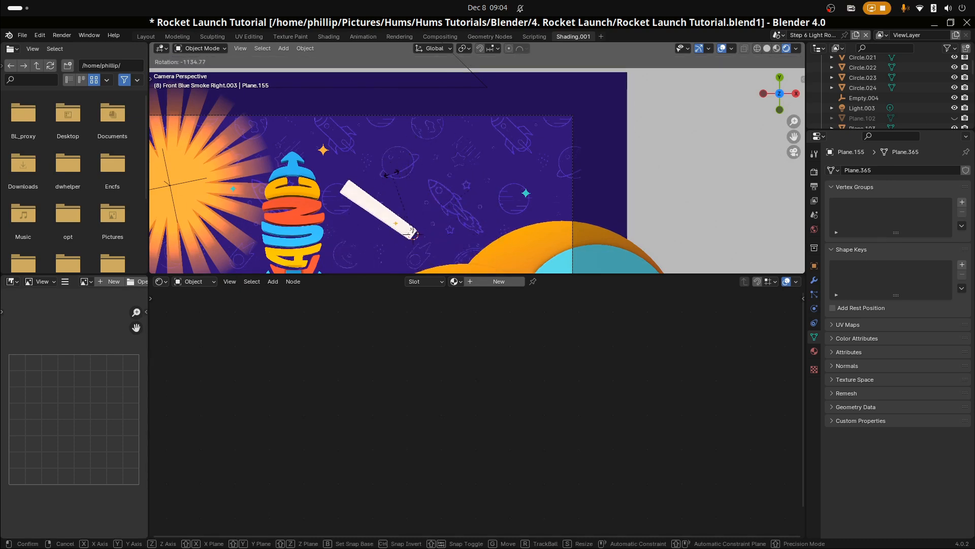
click(453, 194)
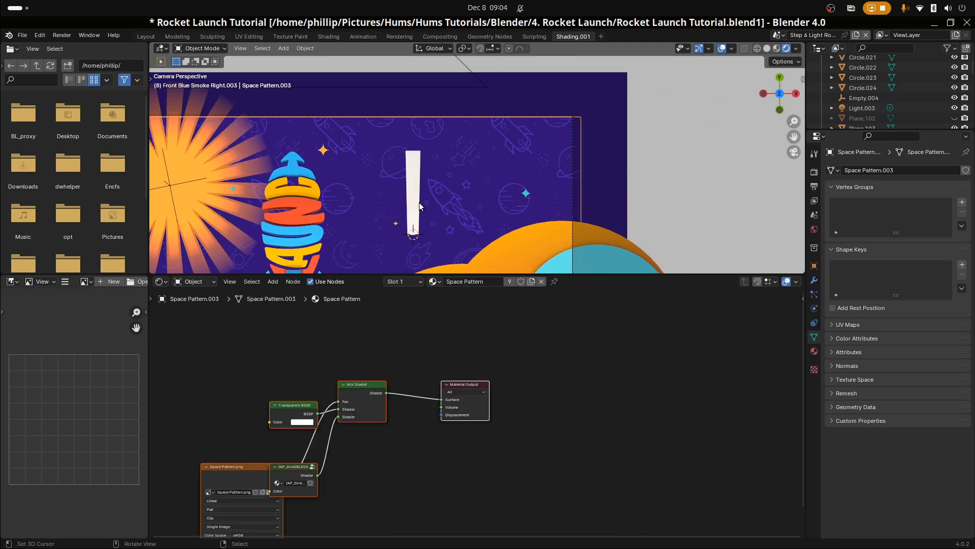
Duplicate the ray in place and narrow the copy's mesh along X to about 0.62
key(shift+d)
click(417, 200)
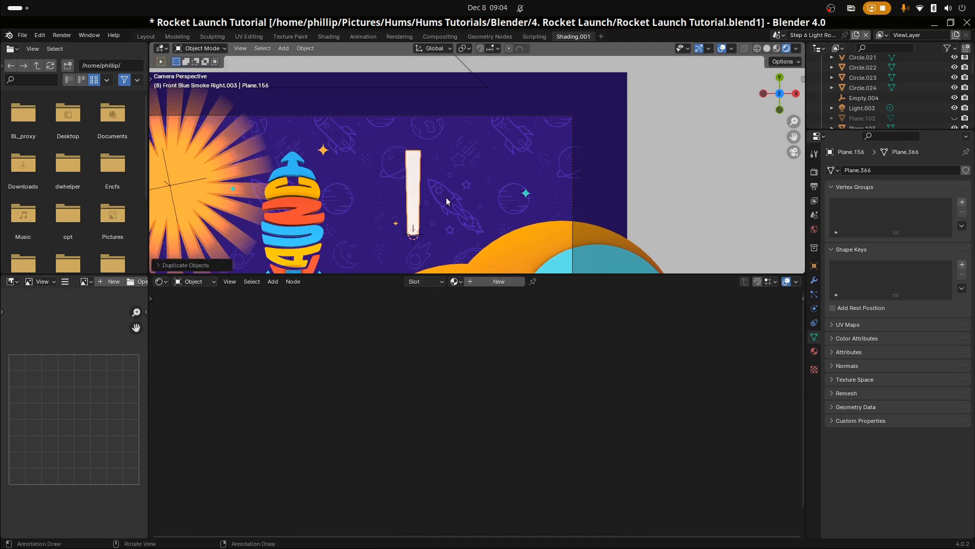
key(Tab)
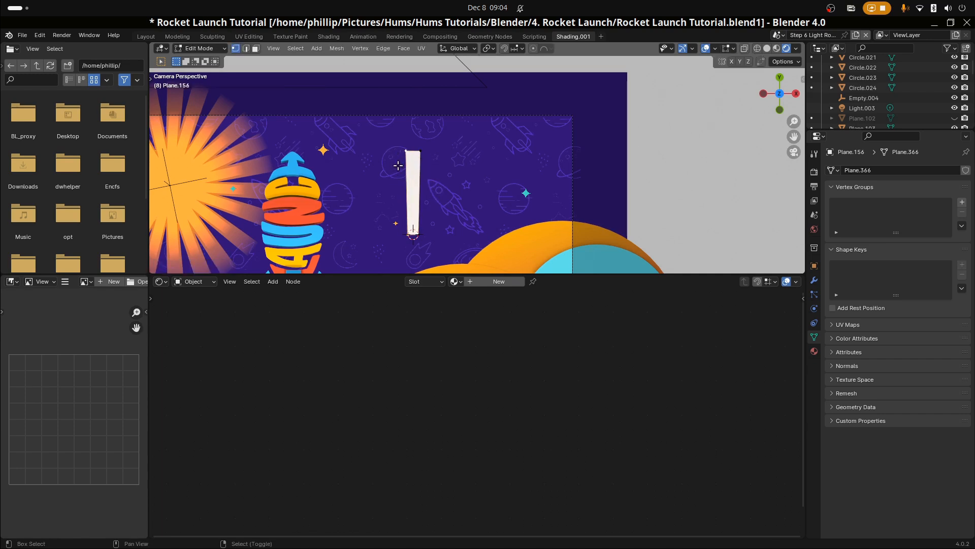
key(a)
key(g)
key(x)
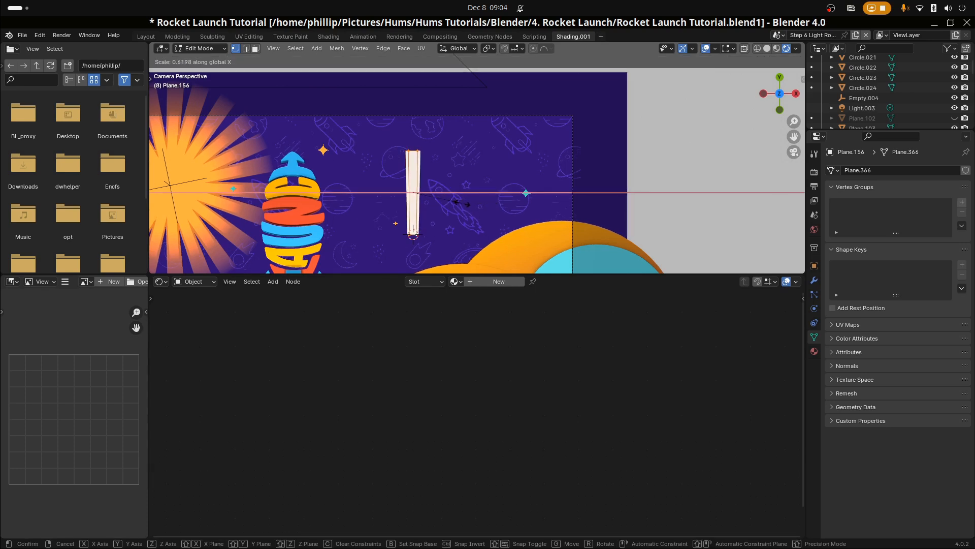
key(Return)
key(Tab)
Select the narrow inner ray and offset it slightly along global Z from the wide ray
click(428, 196)
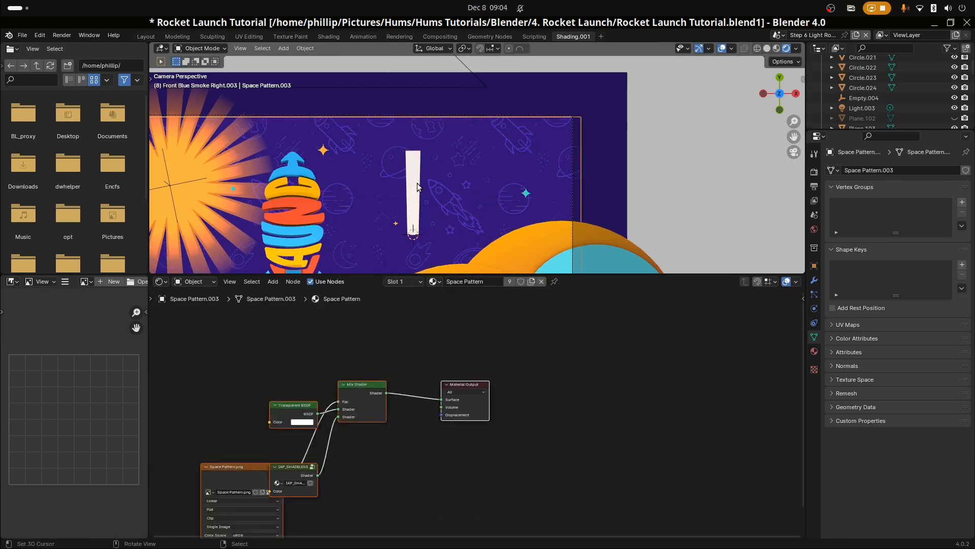
click(416, 183)
key(g)
key(z)
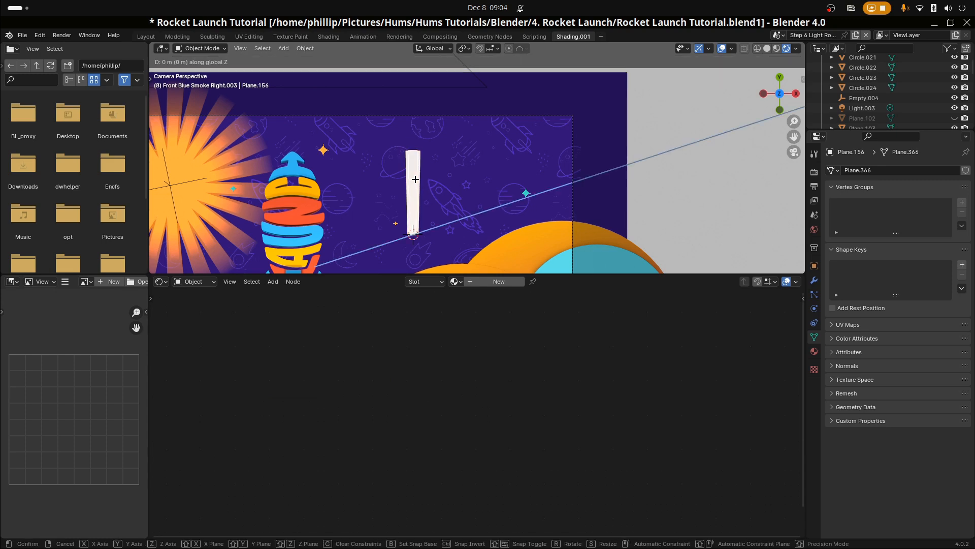
click(416, 183)
Parent the narrow inner ray to the wide ray with Object (Keep Transform)
shift+click(420, 168)
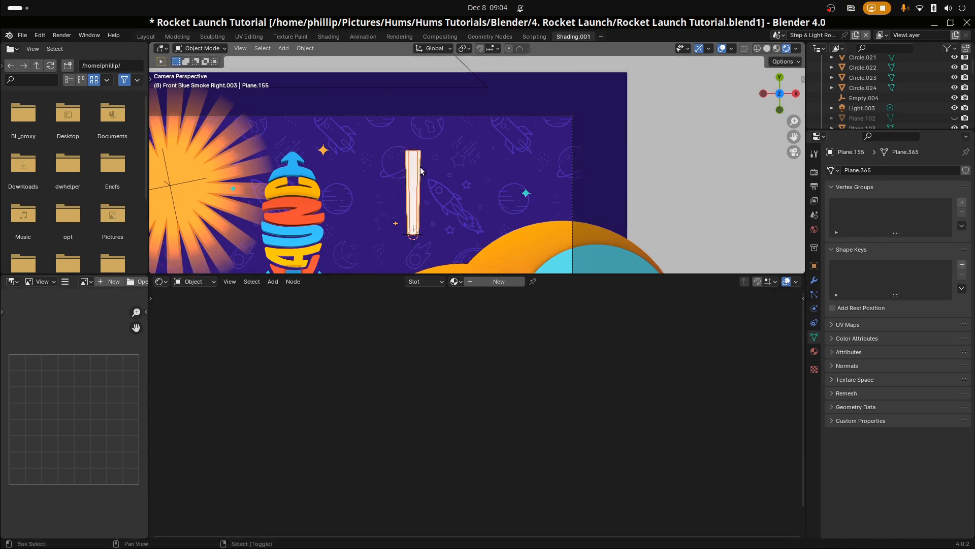
key(ctrl+p)
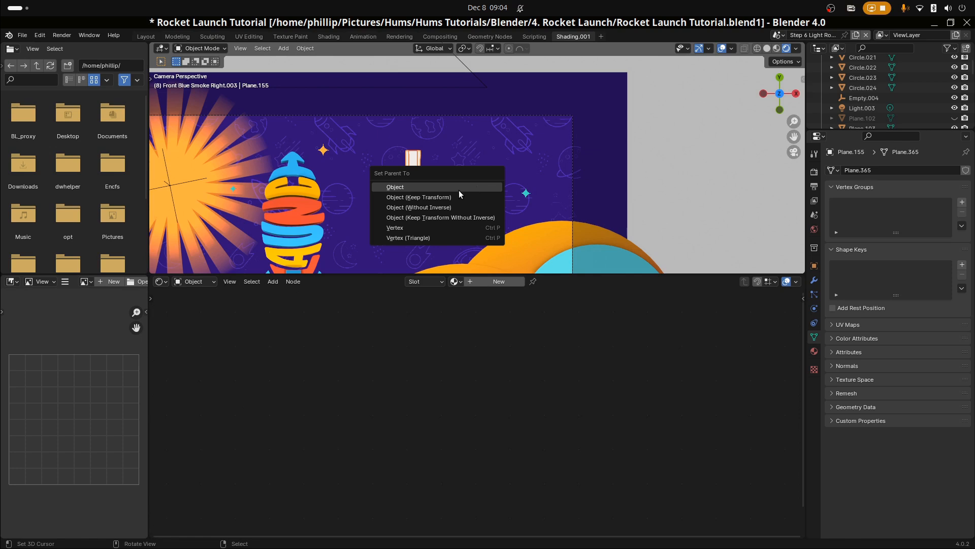
click(456, 197)
Try rotating the parent ray together with its narrow child around the lower end
right_click(421, 154)
right_click(421, 152)
key(r)
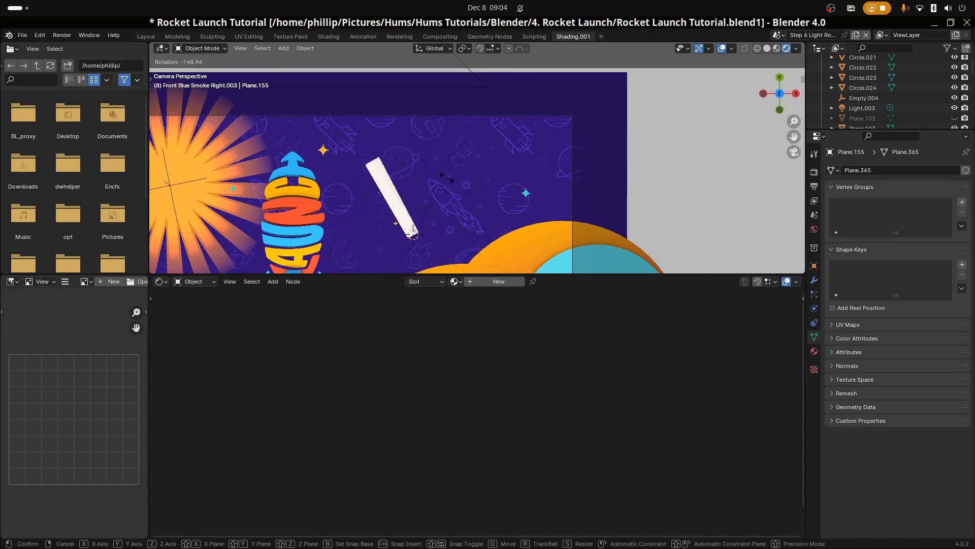
click(458, 204)
shift+middle_drag(231, 206, 329, 161)
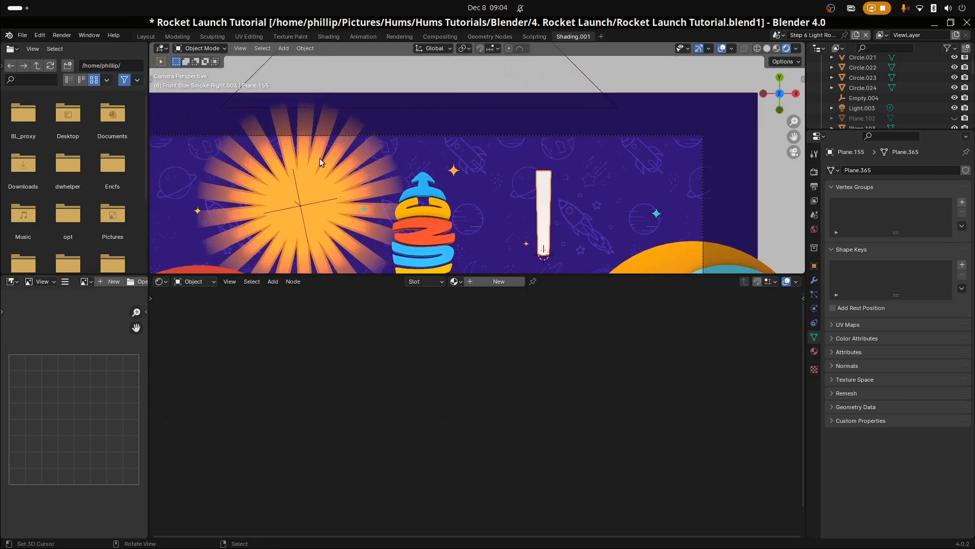
scroll(337, 184, down, 1)
scroll(336, 196, up, 1)
scroll(350, 202, down, 2)
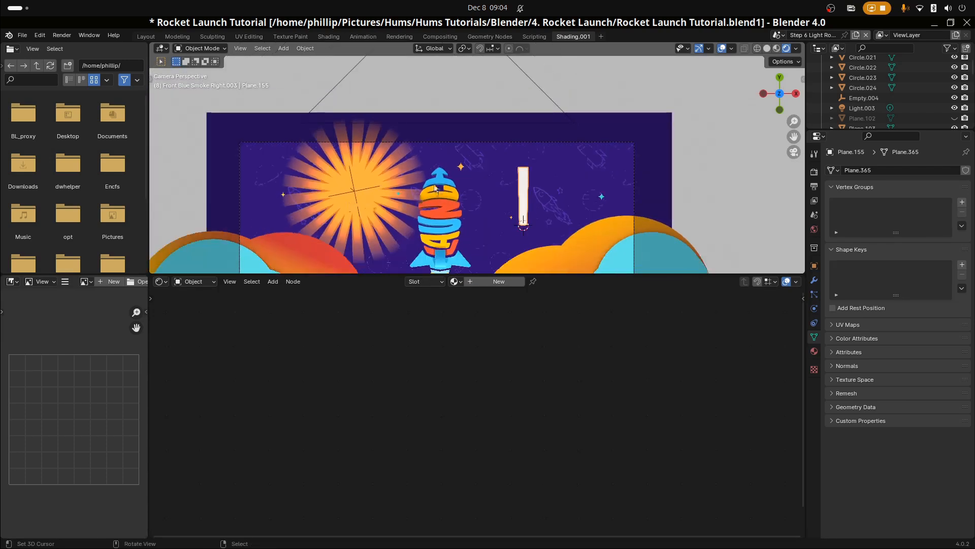
scroll(349, 195, up, 2)
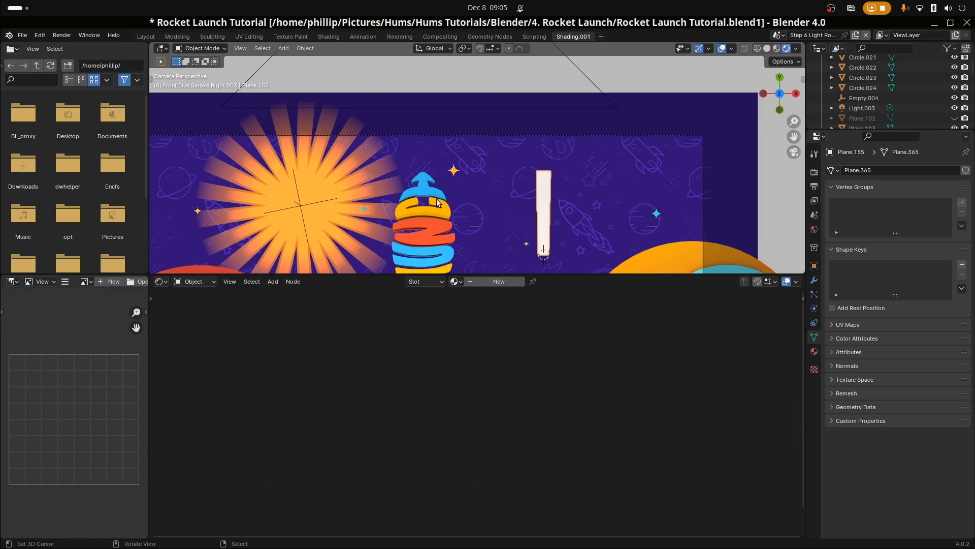
Examine the finished sunburst of light rays from an orbited view, then return to the camera view
click(310, 206)
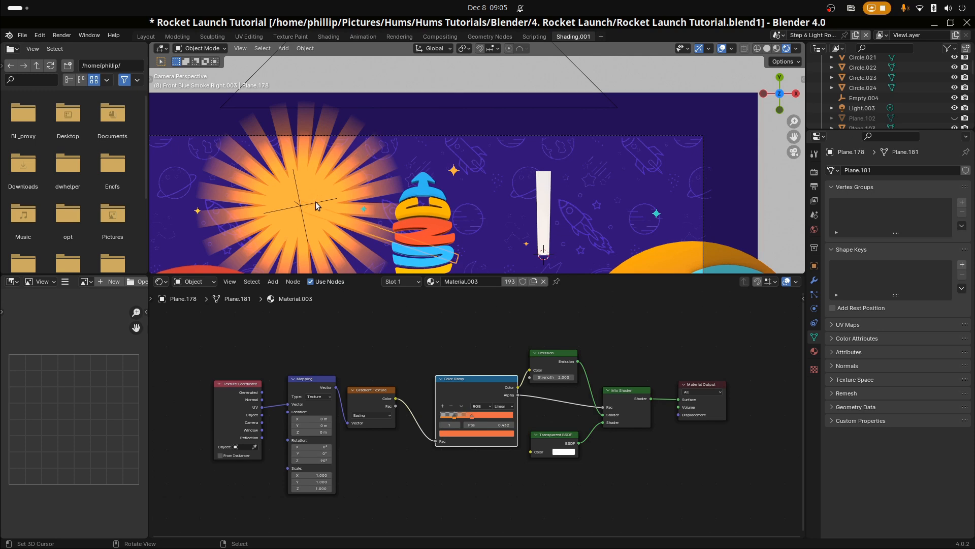
click(295, 178)
middle_drag(303, 205, 305, 168)
scroll(406, 108, up, 2)
scroll(407, 108, down, 2)
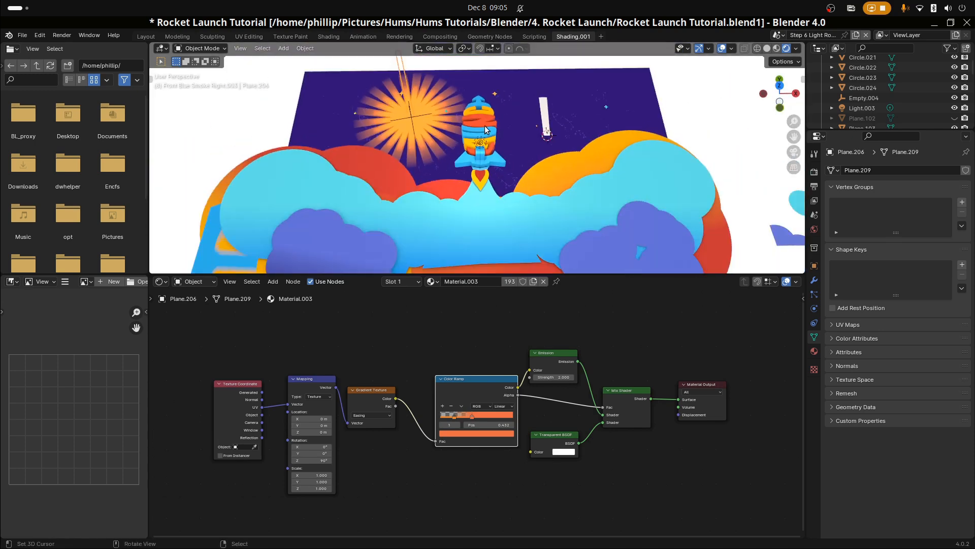
key(KP_0)
click(304, 230)
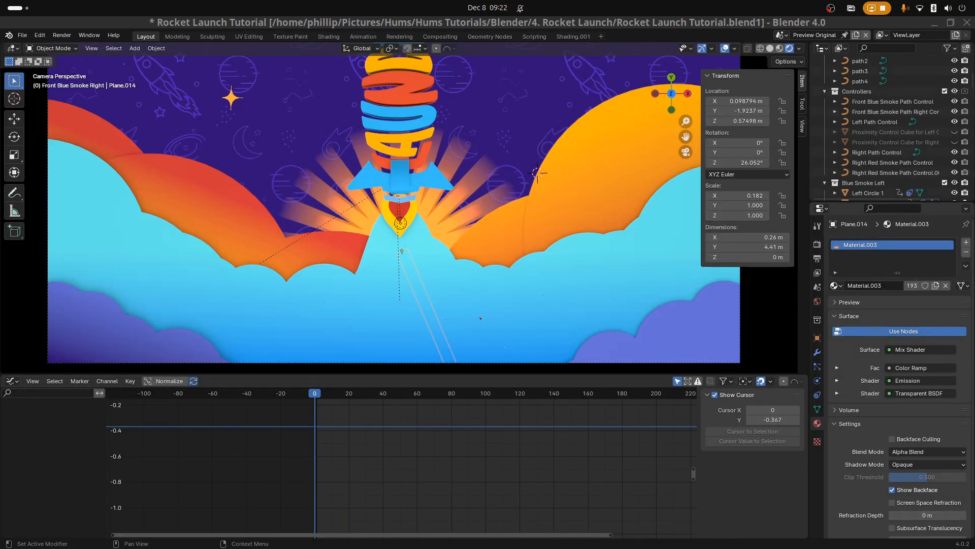
Play back the launch animation and scrub to frame 14 to examine the cloud outlines and light rays
drag(290, 464, 359, 460)
key(space)
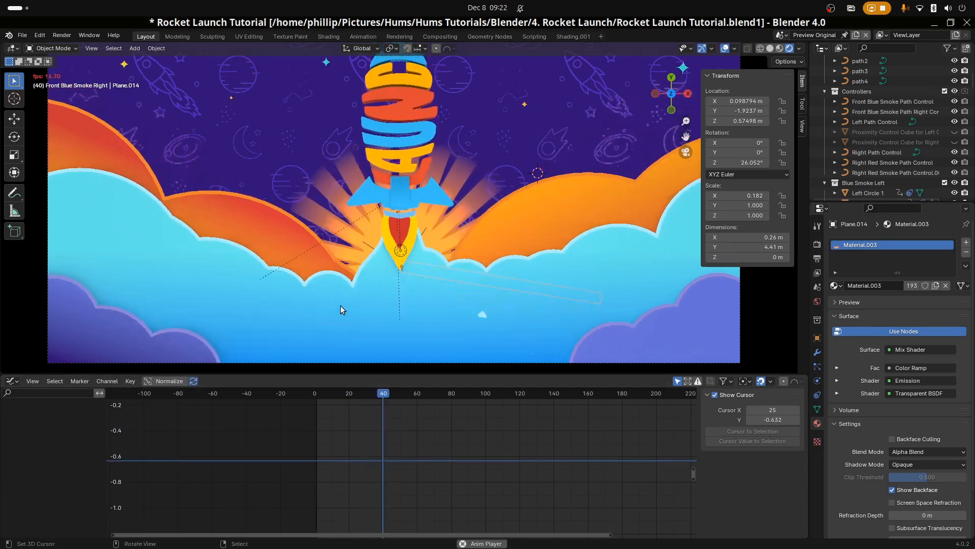
scroll(340, 308, down, 2)
scroll(341, 305, up, 1)
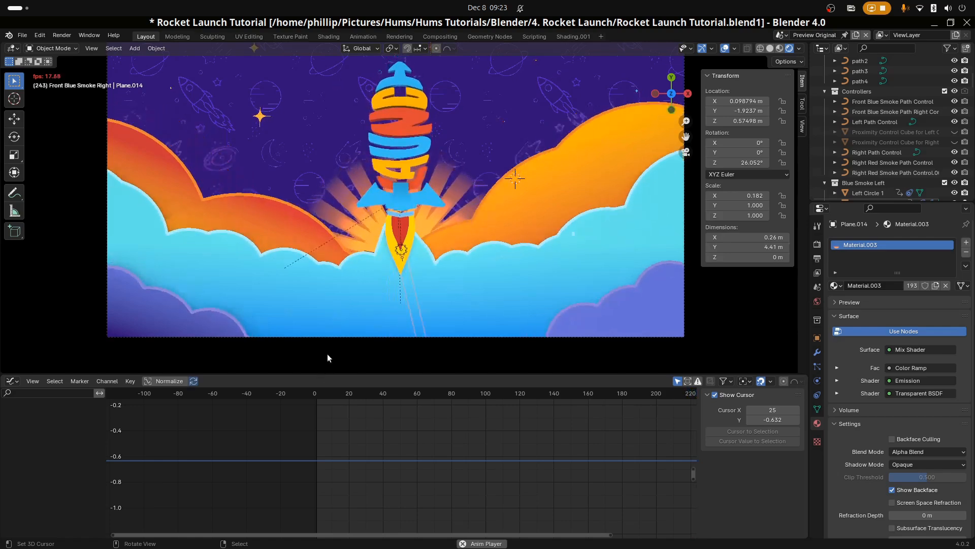
click(317, 400)
key(space)
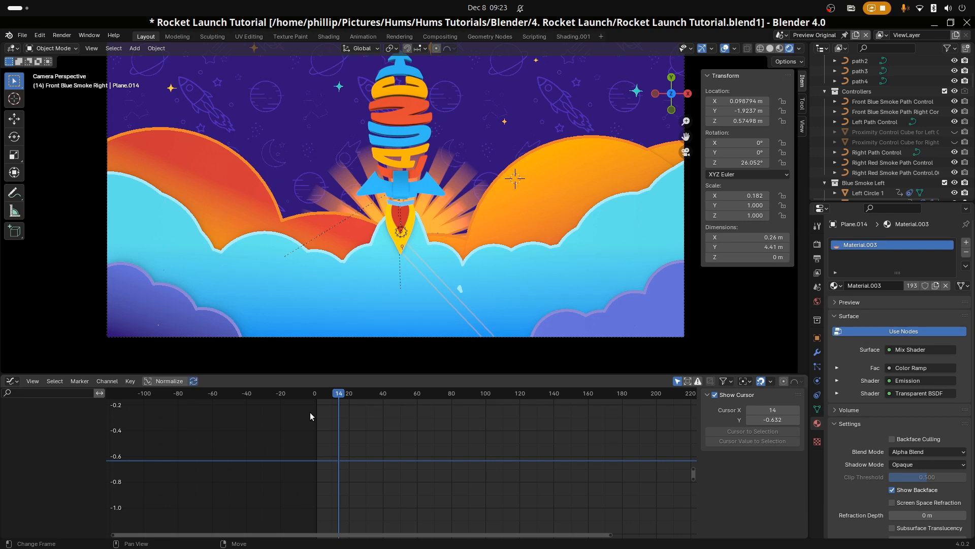
drag(310, 413, 338, 412)
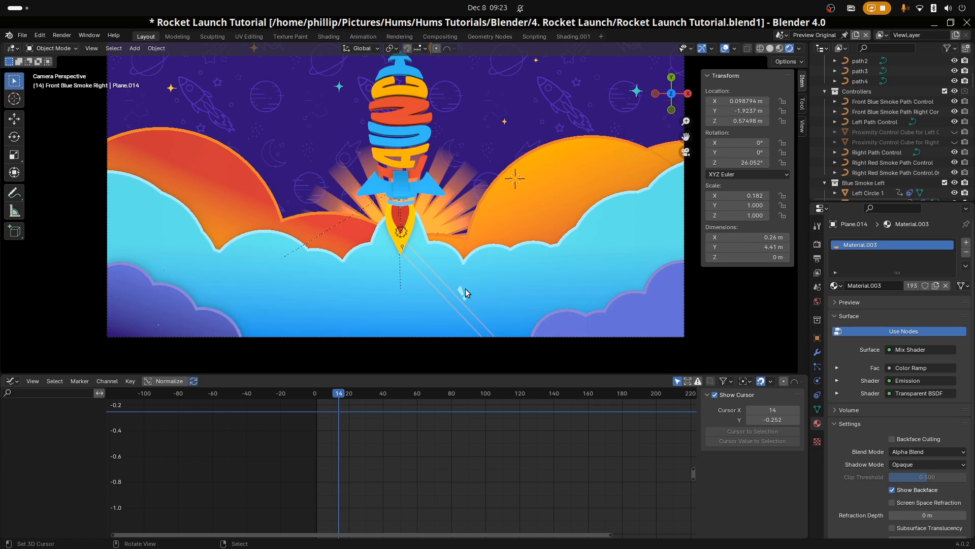
Try adjusting the delta scale X of a circle in the blue smoke cloud, then undo the change
click(817, 338)
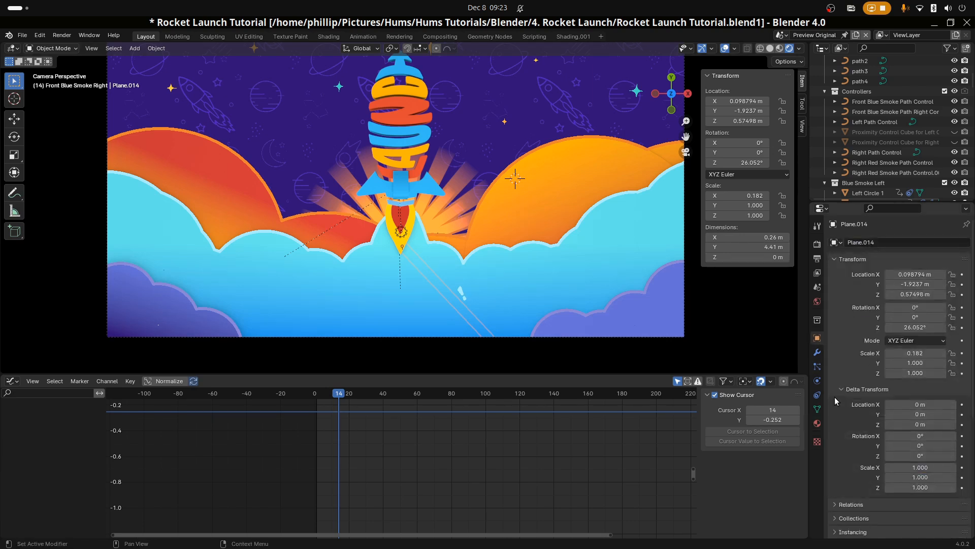
click(529, 267)
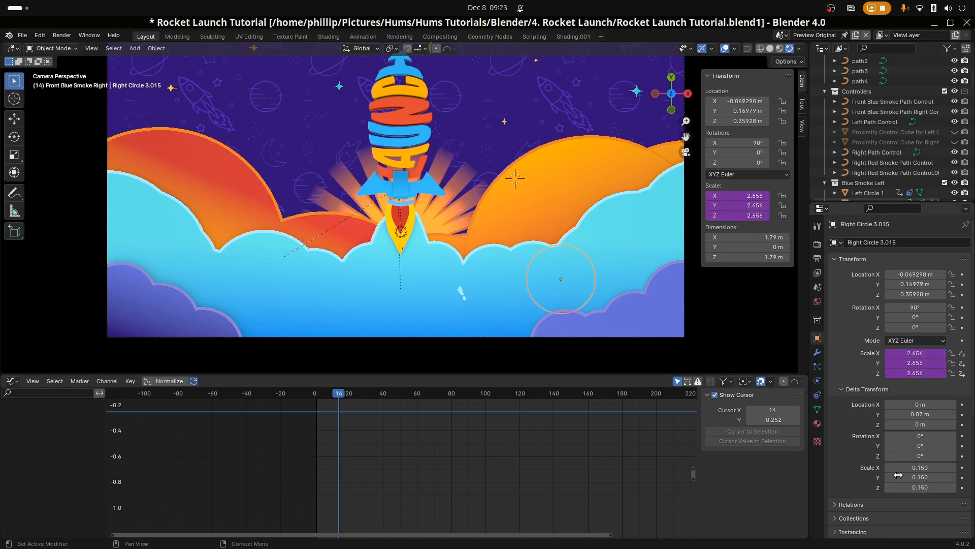
mouse_move(910, 467)
mouse_down()
mouse_move(935, 467)
mouse_move(904, 467)
mouse_up()
key(ctrl+z)
Delete the Azure Clouds Outline object from around the blue smoke
click(460, 261)
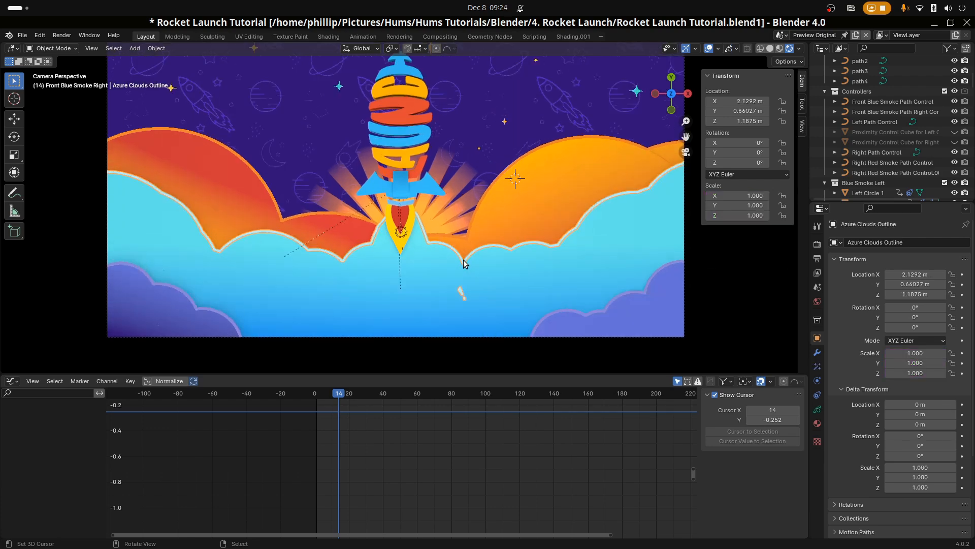
scroll(462, 264, down, 2)
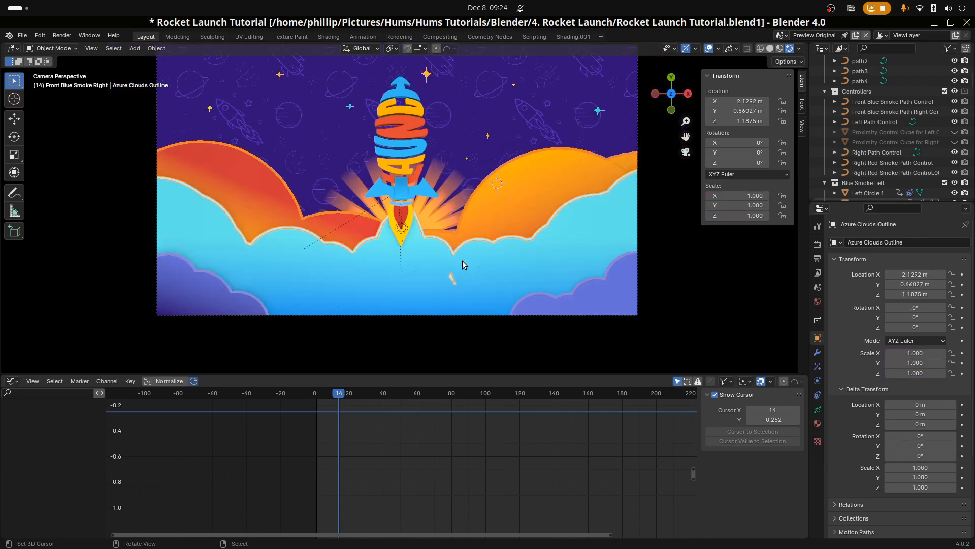
key(x)
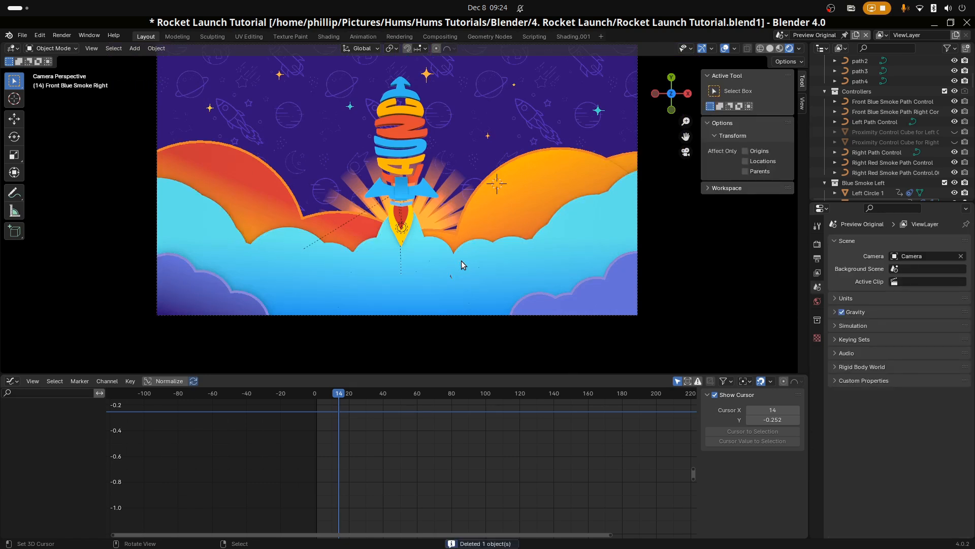
Add a blank Grease Pencil object and give it a Line Art modifier
key(shift+a)
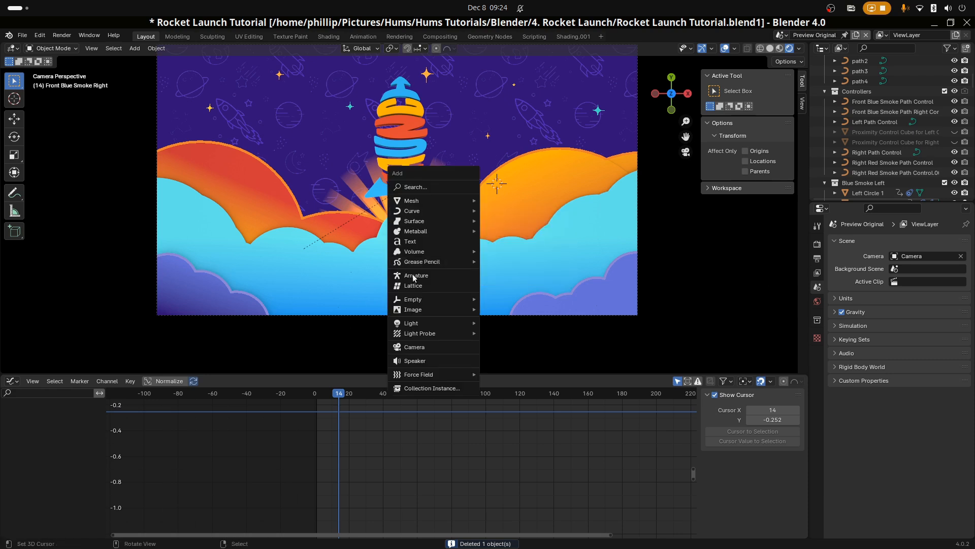
mouse_move(424, 262)
click(534, 264)
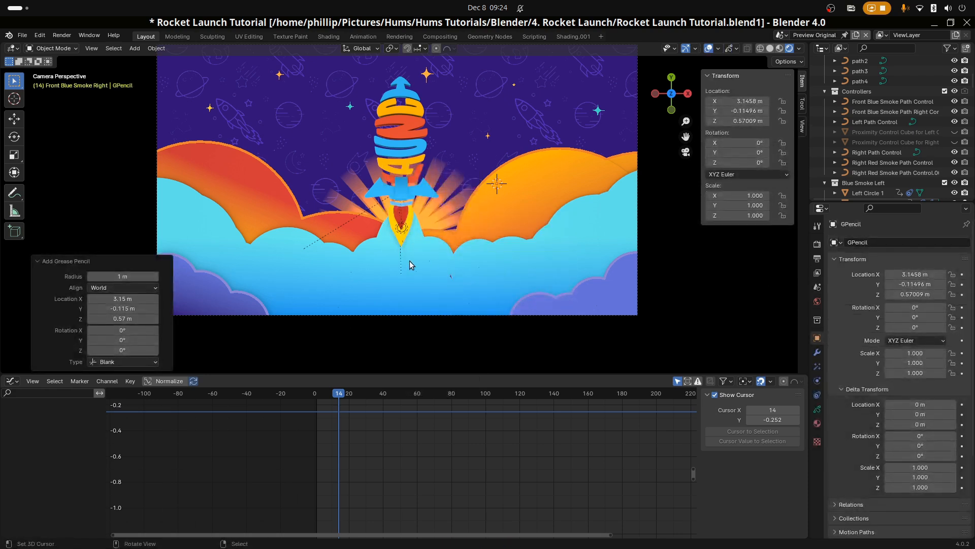
click(818, 352)
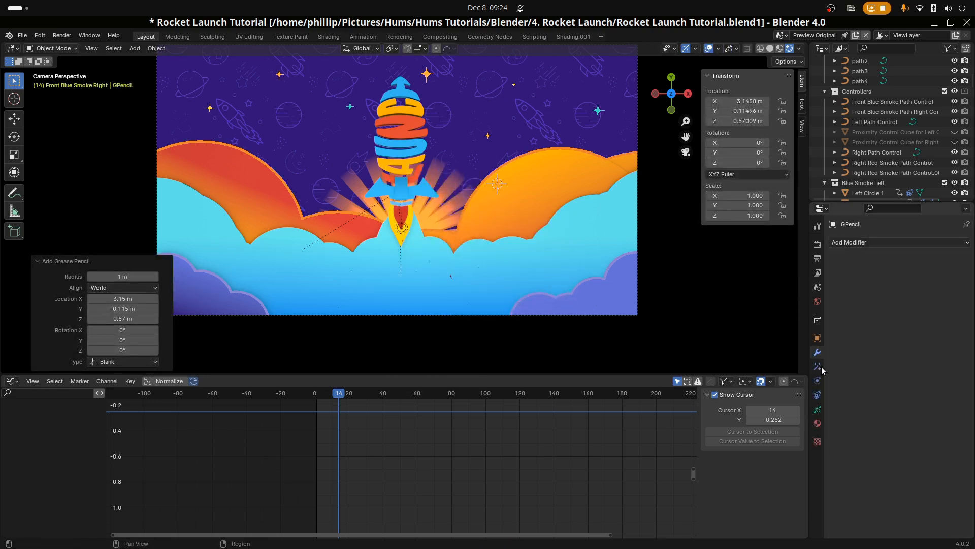
click(850, 243)
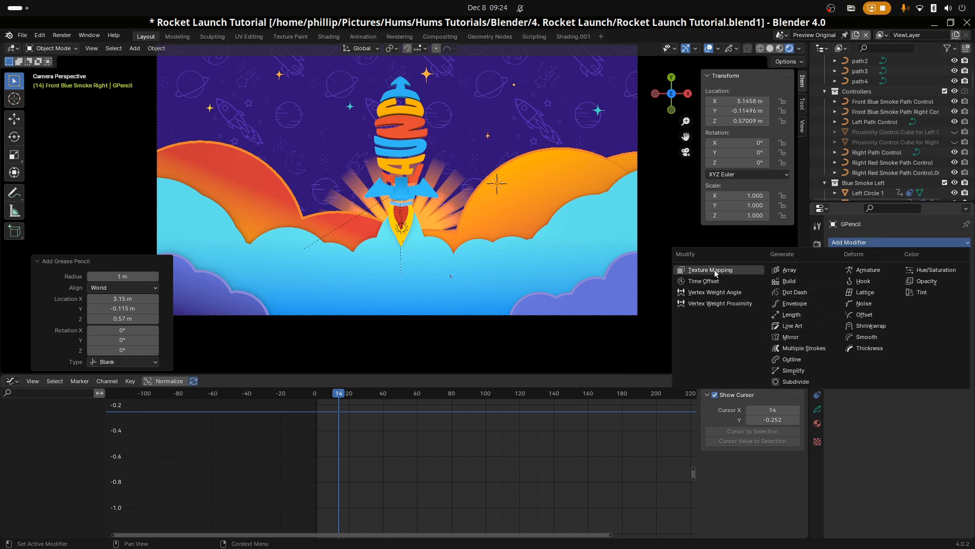
click(794, 325)
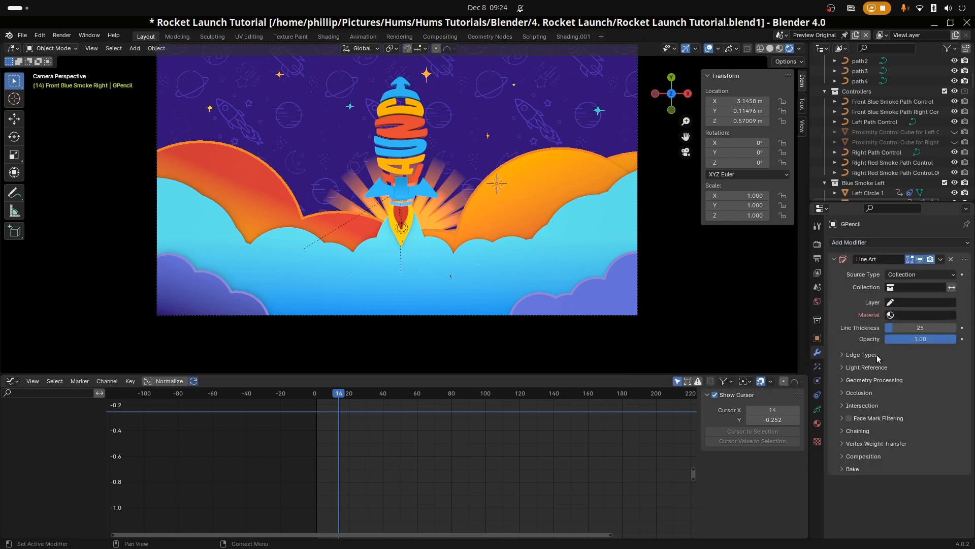
Set the Line Art source to the Blue Smoke Left collection, with layer GP_Layer and material Black
click(906, 290)
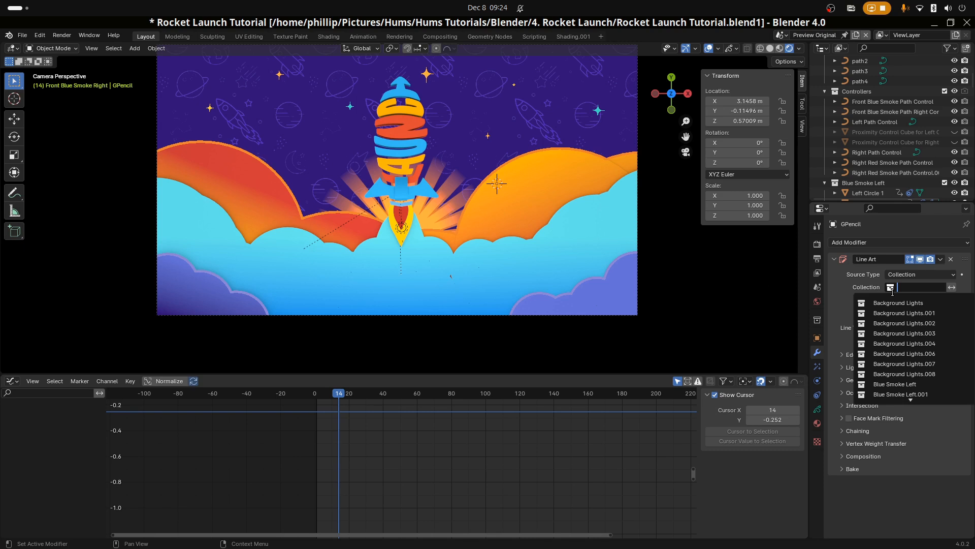
text(blue)
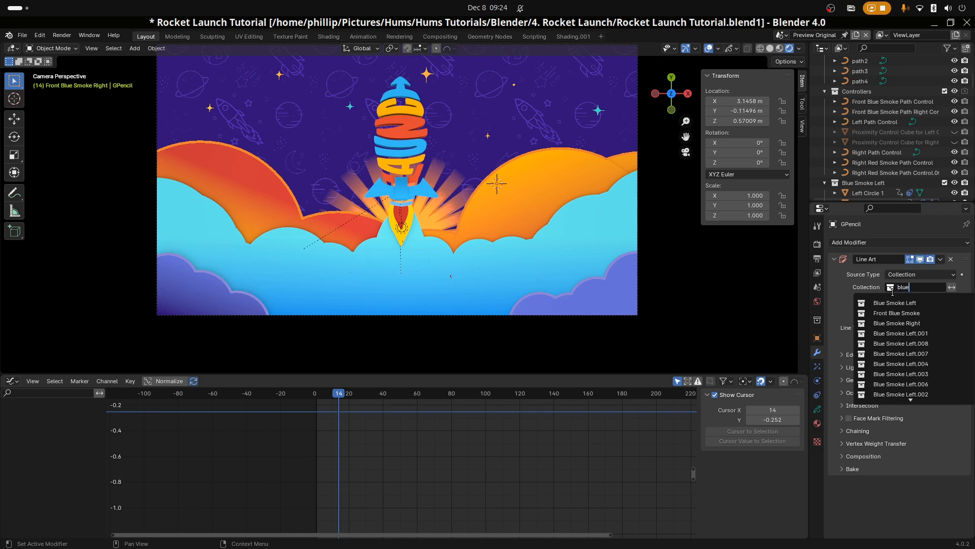
click(893, 303)
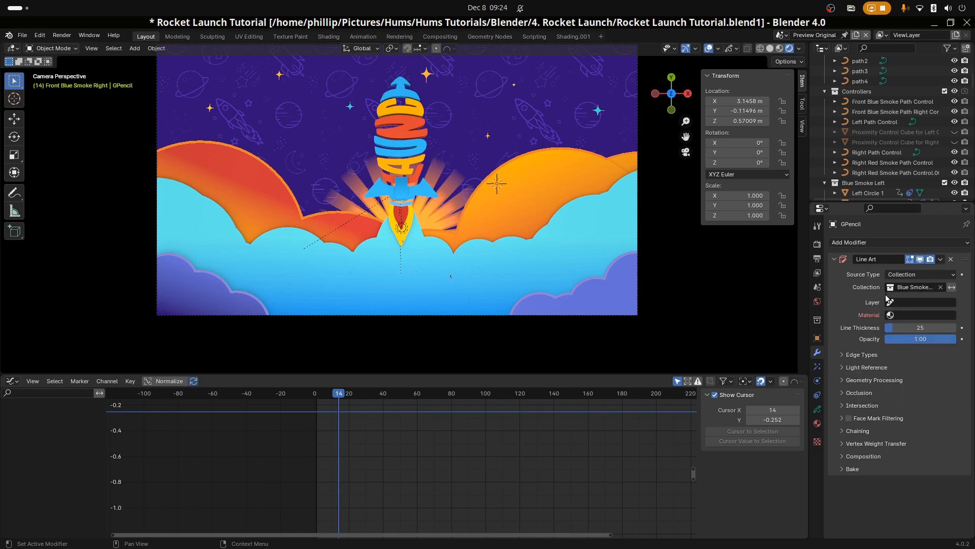
click(919, 302)
click(905, 319)
click(913, 315)
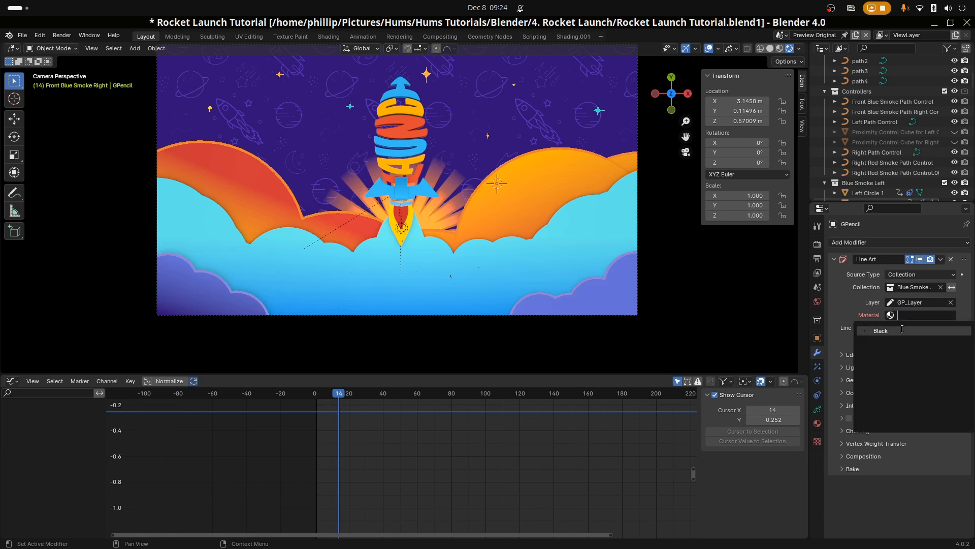
click(902, 329)
scroll(476, 239, up, 2)
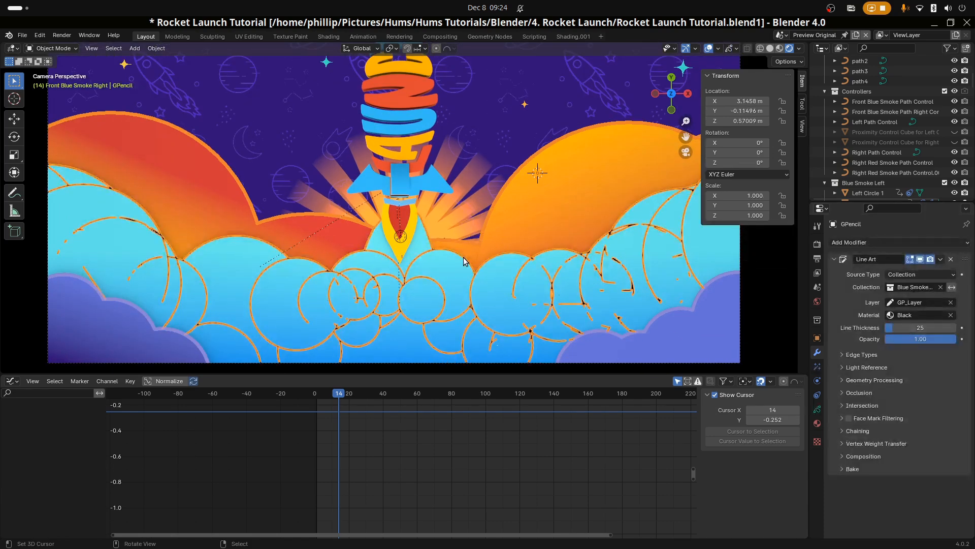
scroll(462, 258, down, 1)
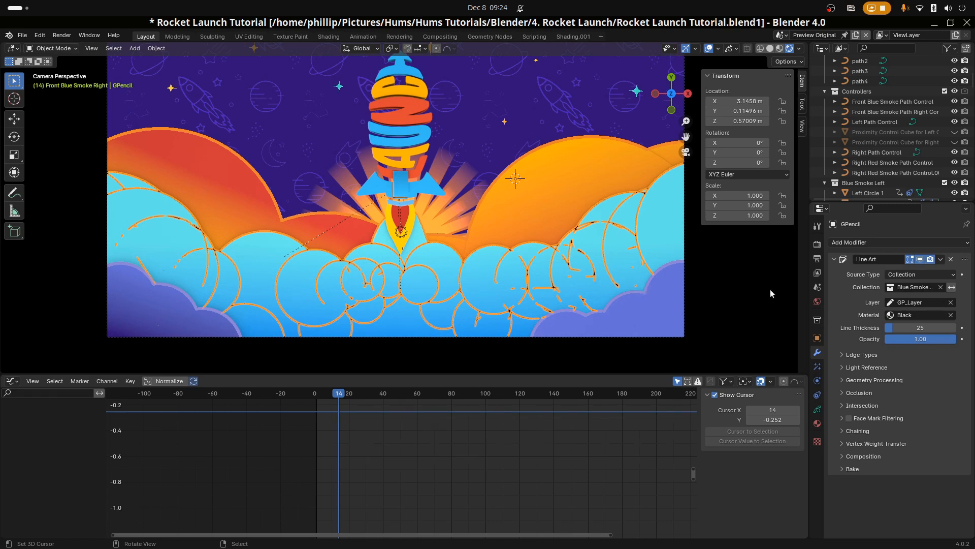
Set the Line Art edge type to Silhouette and turn off Intersections
click(842, 354)
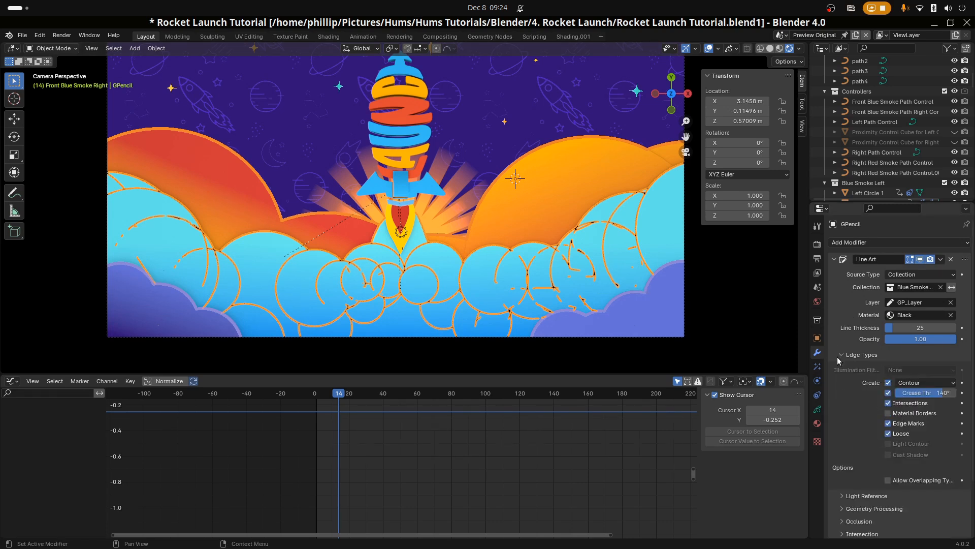
click(909, 384)
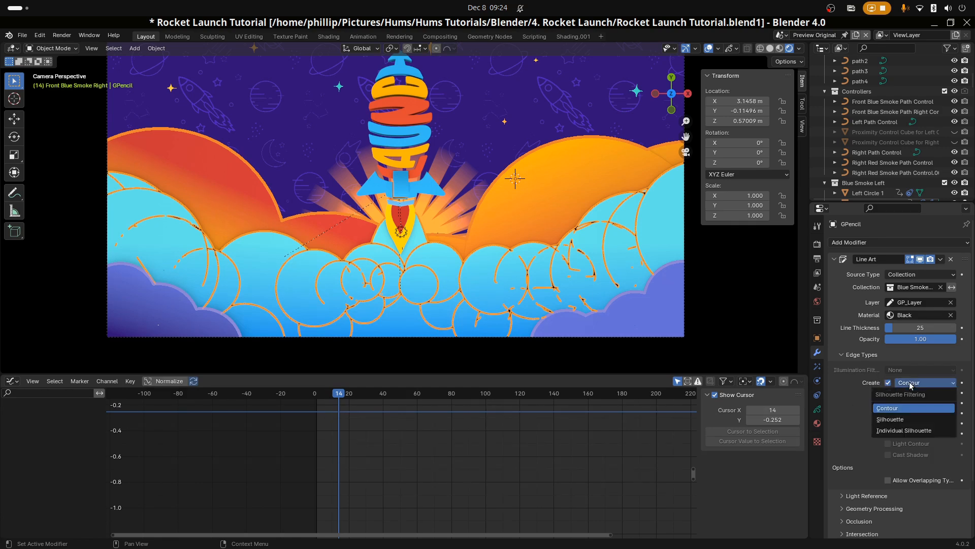
click(904, 420)
scroll(388, 280, up, 1)
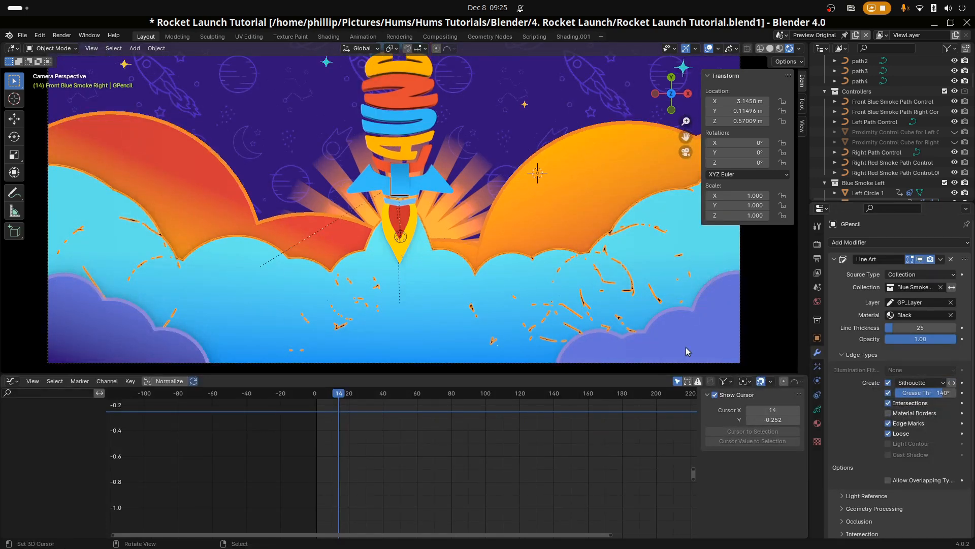
click(890, 404)
Deselect the outline and scrub to frame 28 to check how it follows the edge of the blue smoke
scroll(359, 266, down, 2)
click(450, 277)
scroll(468, 280, up, 2)
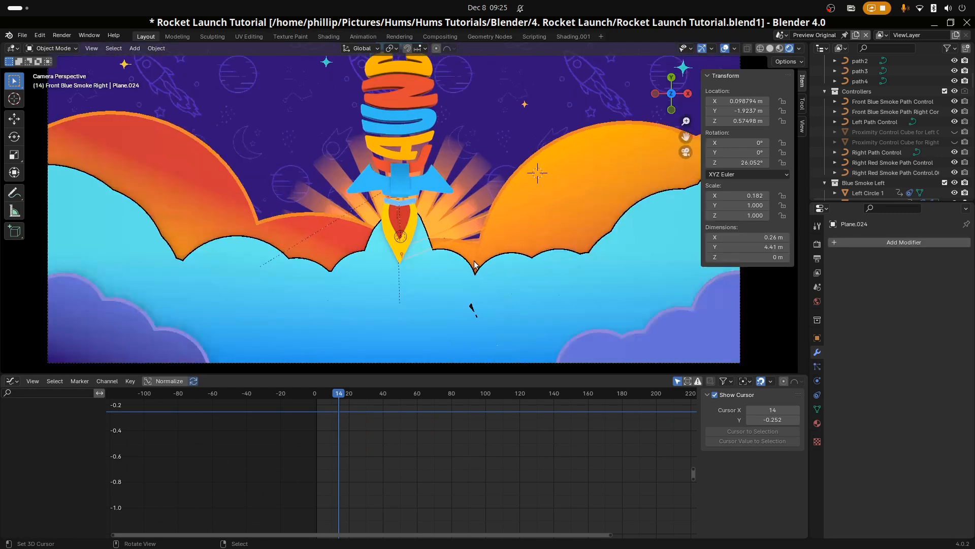
right_click(474, 273)
drag(370, 429, 363, 431)
scroll(432, 246, down, 2)
click(477, 209)
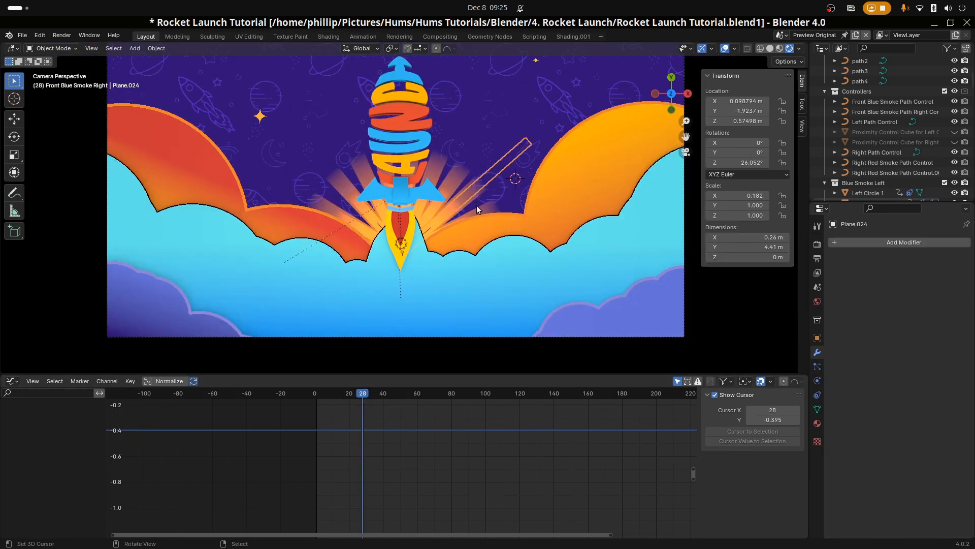
Select the Grease Pencil outline and set its Line Art thickness to 77
click(511, 243)
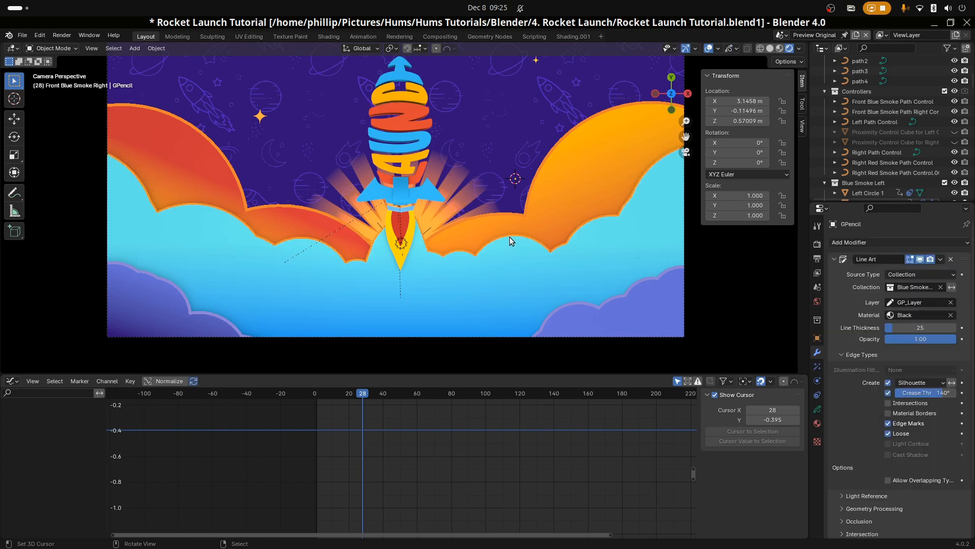
click(919, 329)
text(77)
key(Return)
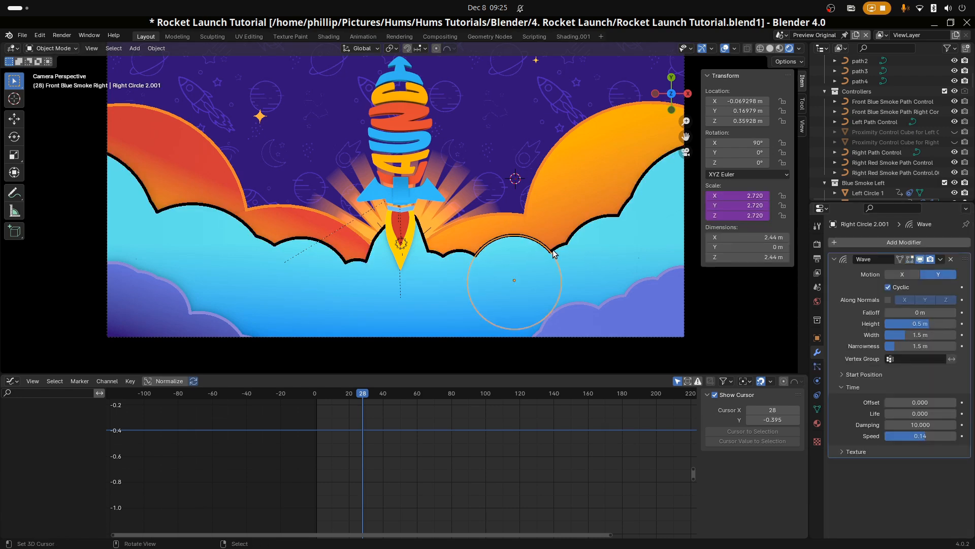
Sample the smoke's light blue as the Black material's stroke base color and adjust it to a brighter cyan
click(817, 423)
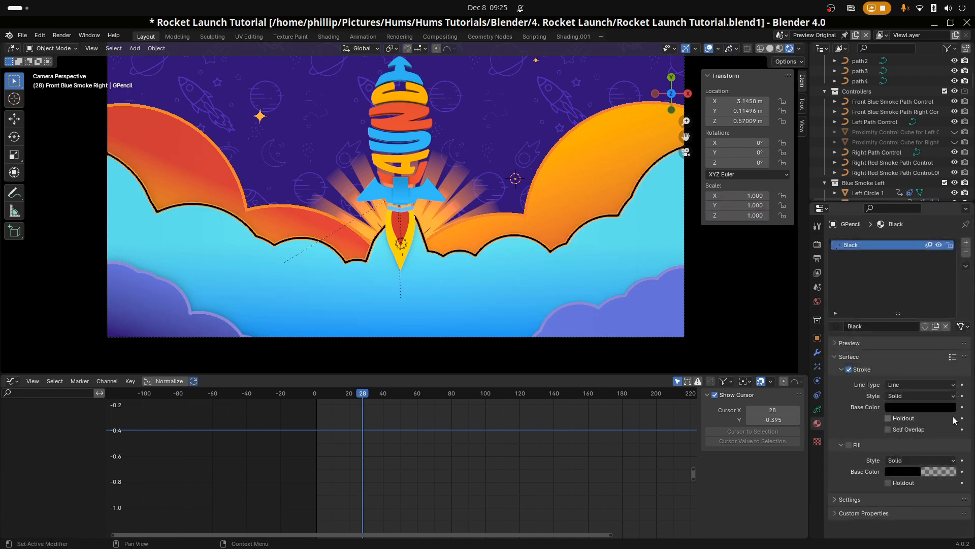
click(928, 408)
click(946, 361)
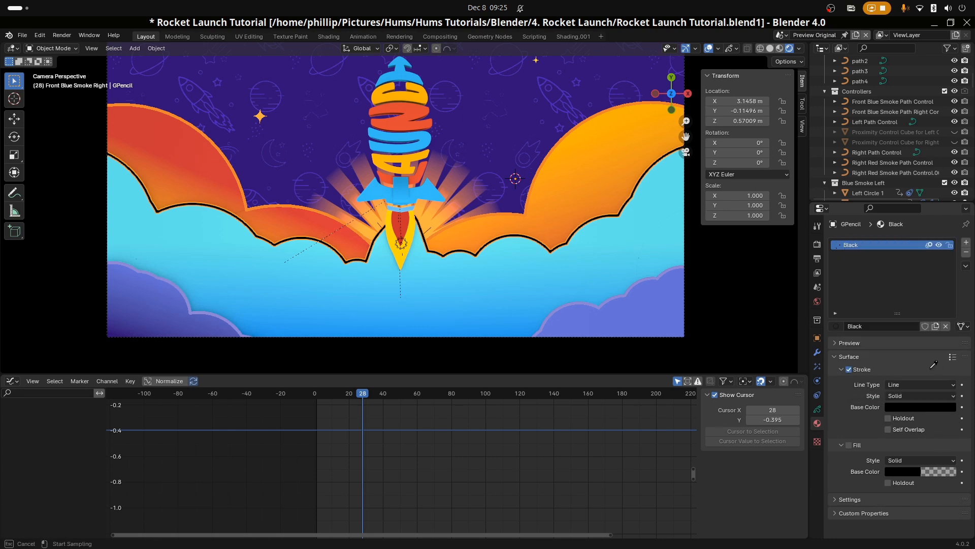
click(505, 256)
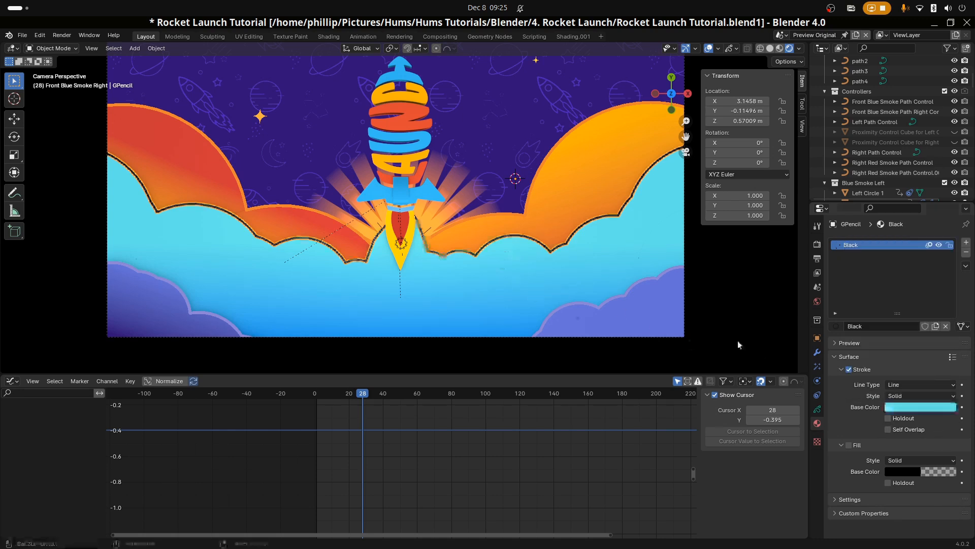
click(915, 407)
click(909, 409)
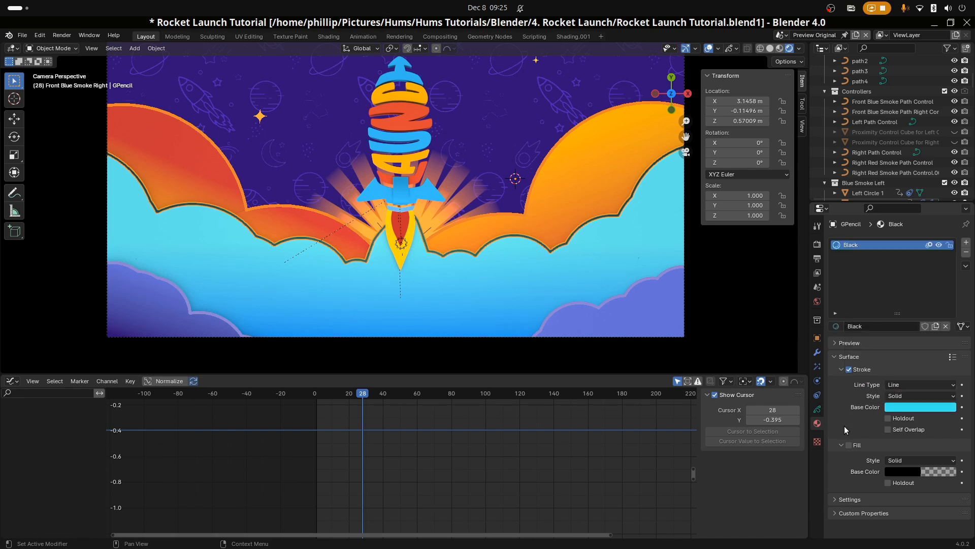
Turn off Use Lights on the outline's GP_Layer and lighten the Black material's stroke base color to a pale cyan
click(818, 409)
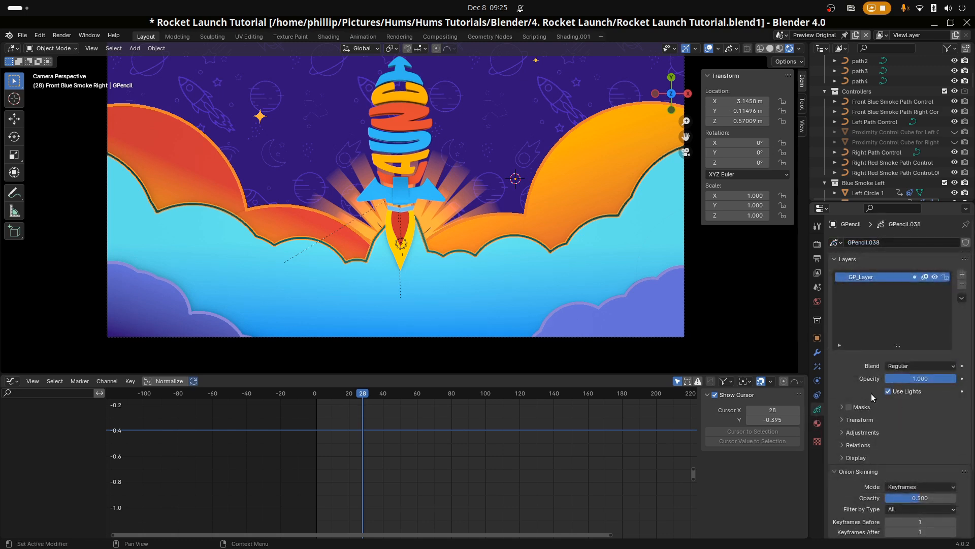
click(888, 391)
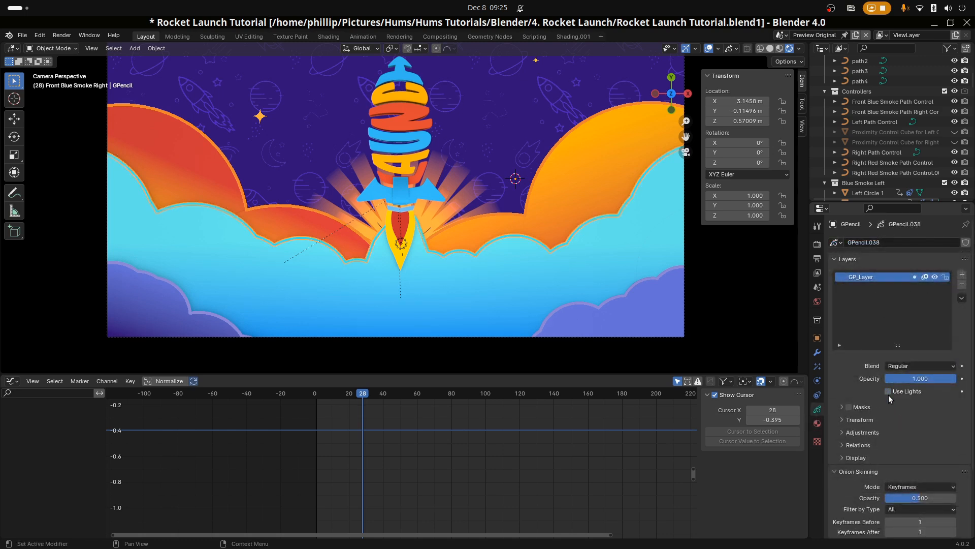
click(816, 425)
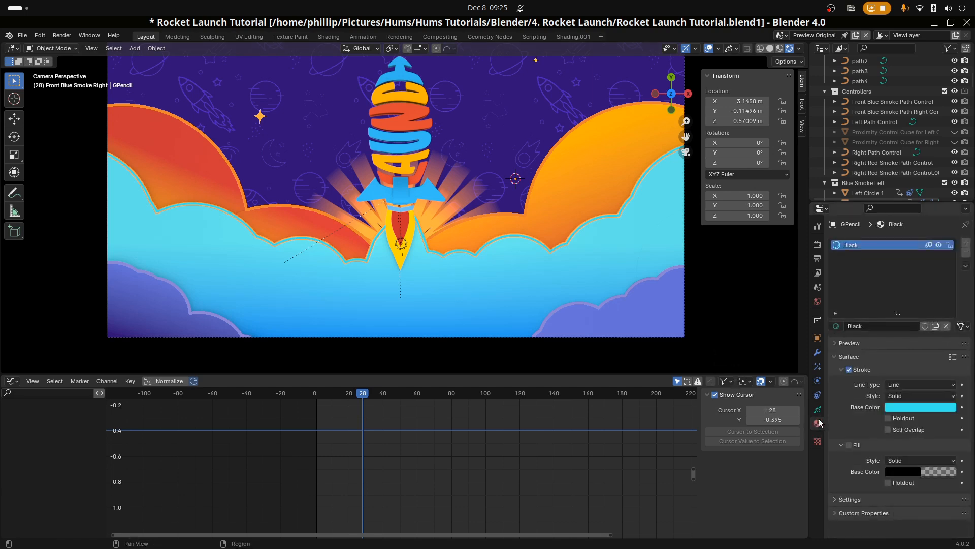
click(940, 407)
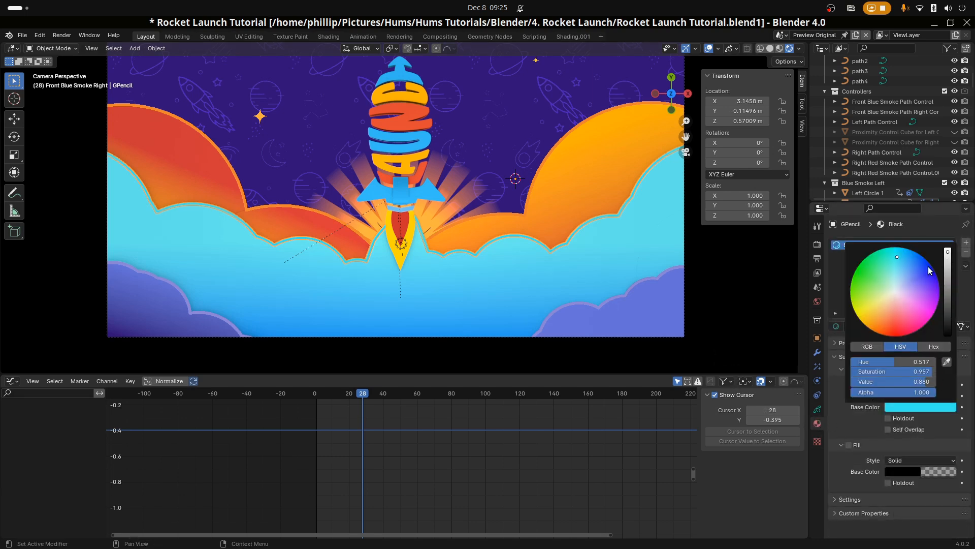
drag(898, 258, 894, 283)
click(712, 264)
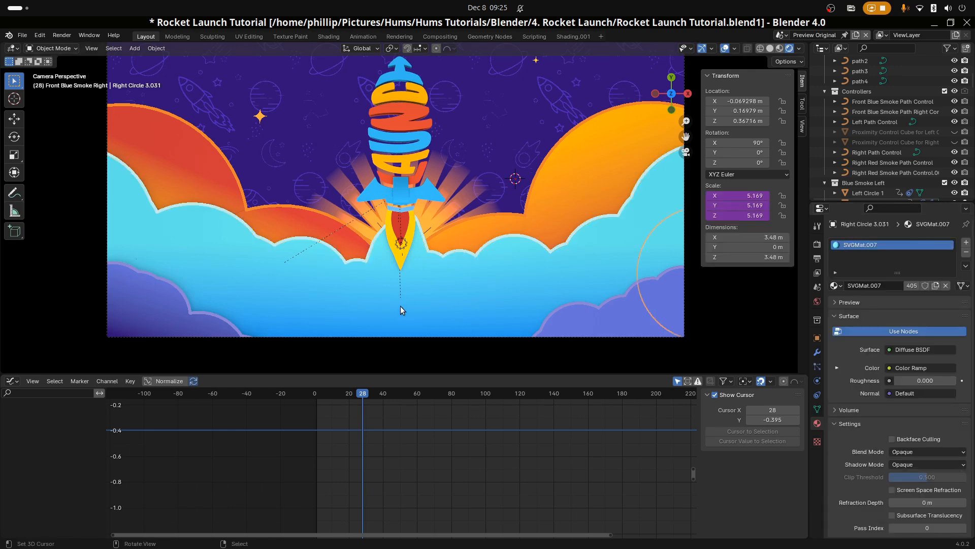
Play and scrub the animation from the first frames to check the outline along the blue smoke
scroll(389, 309, down, 3)
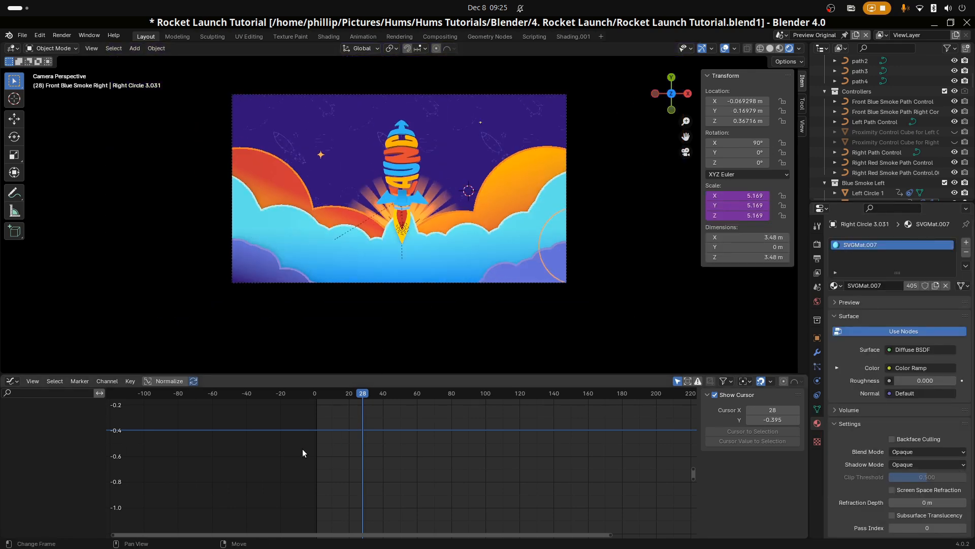
key(space)
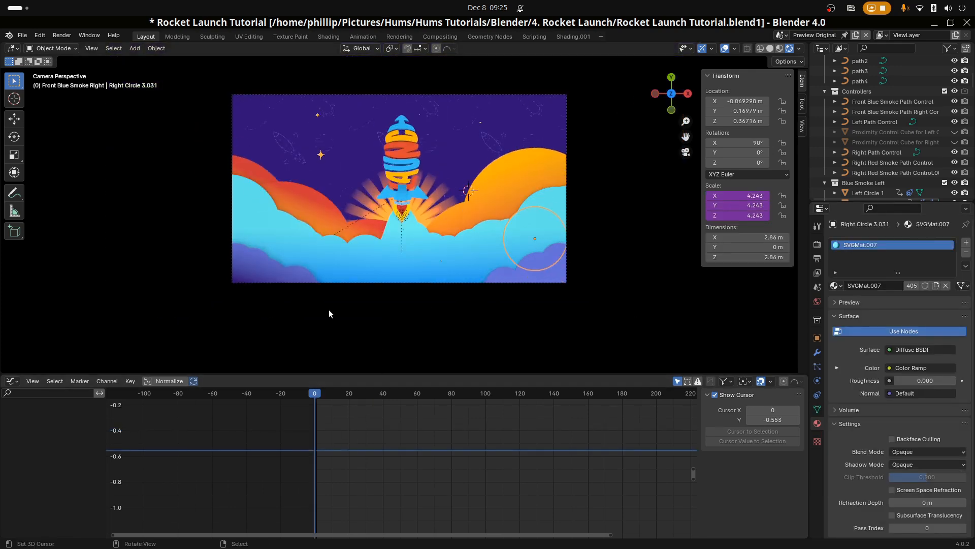
scroll(377, 294, up, 2)
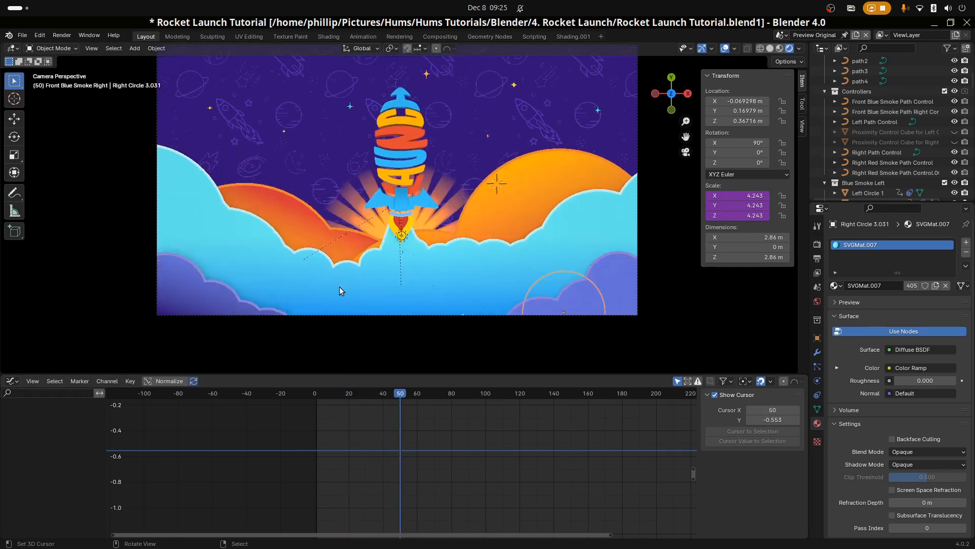
click(309, 400)
key(space)
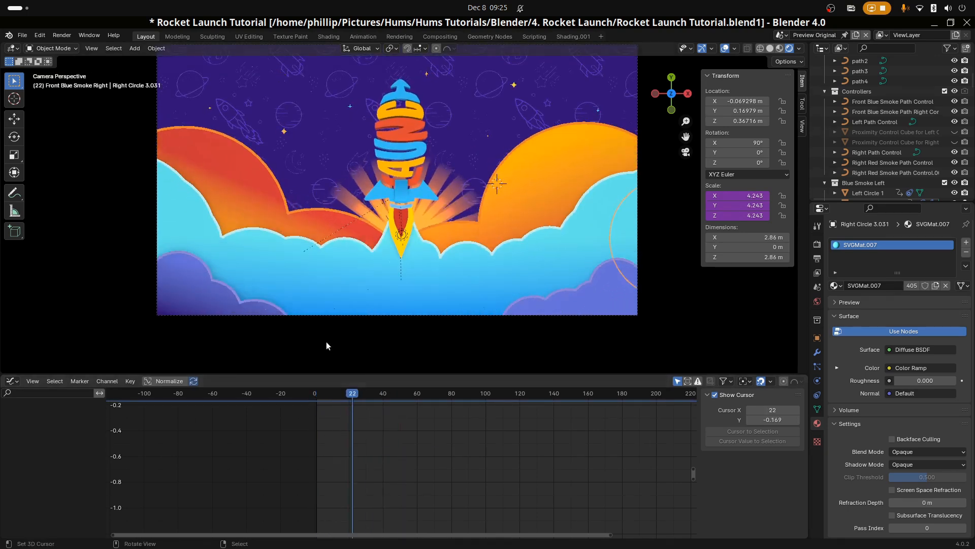
Select the smoke outline, show its keyframes in the Dope Sheet's Grease Pencil mode, and move its keyframe to the start of the timeline
click(324, 251)
click(324, 251)
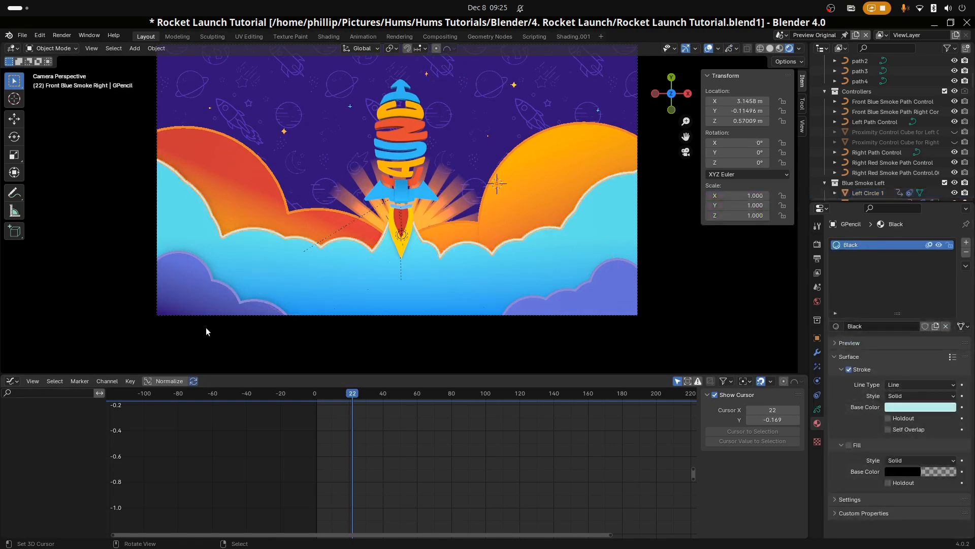
click(11, 380)
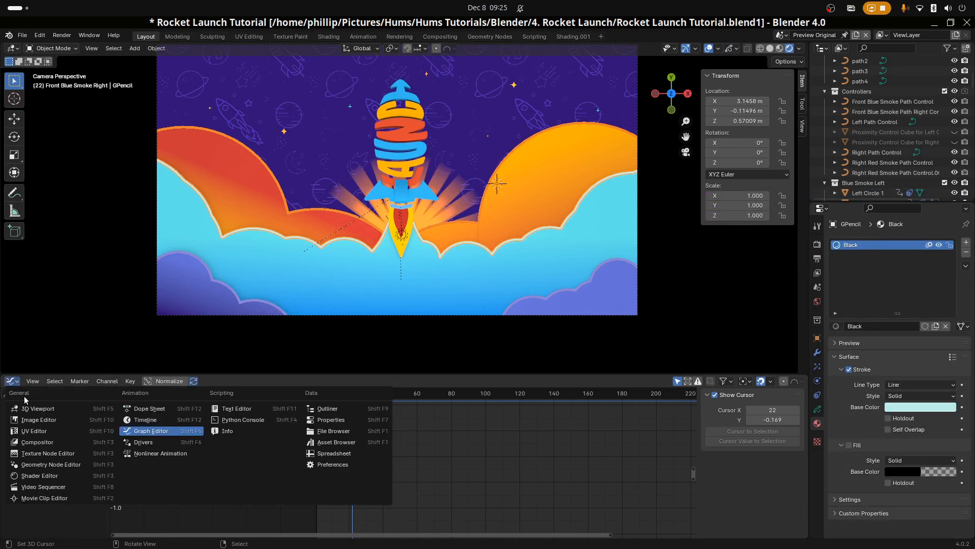
click(148, 409)
click(56, 380)
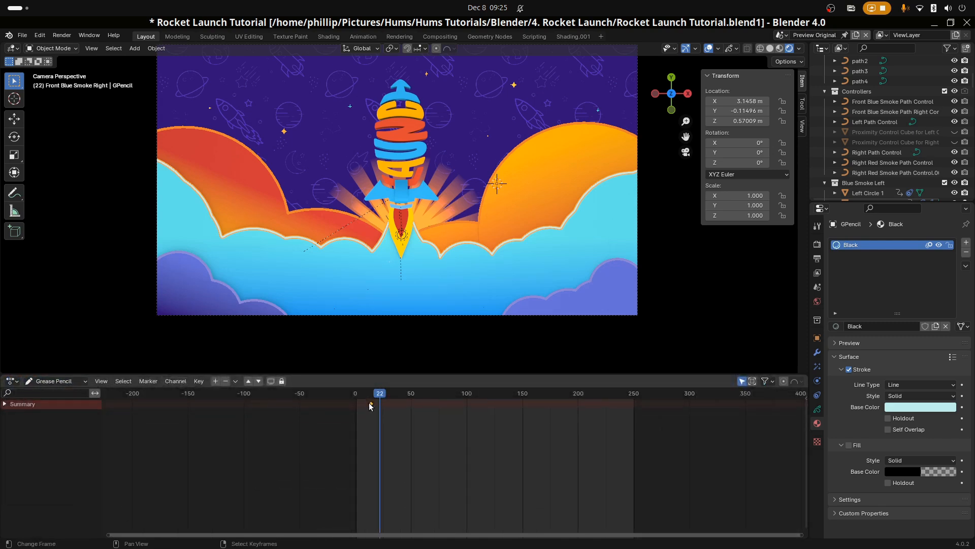
drag(371, 405, 392, 435)
click(355, 427)
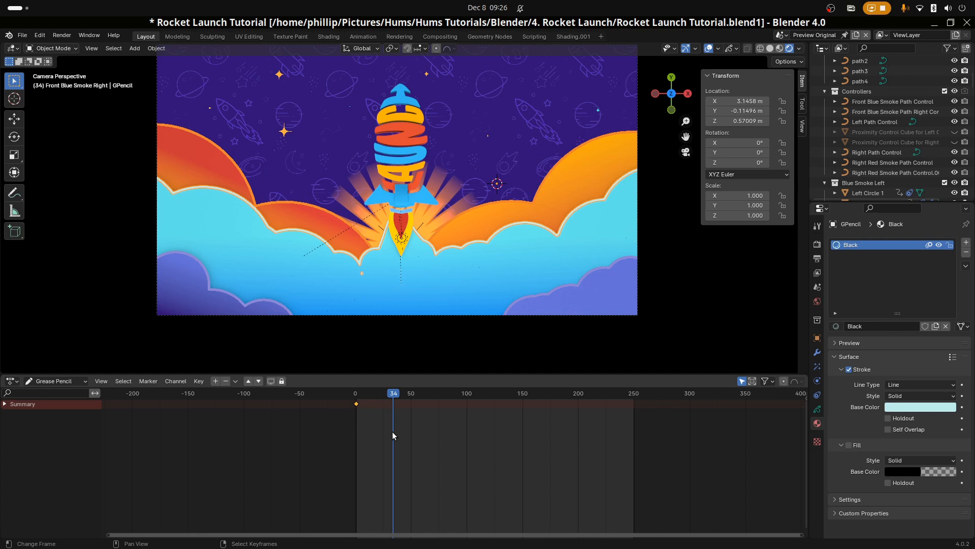